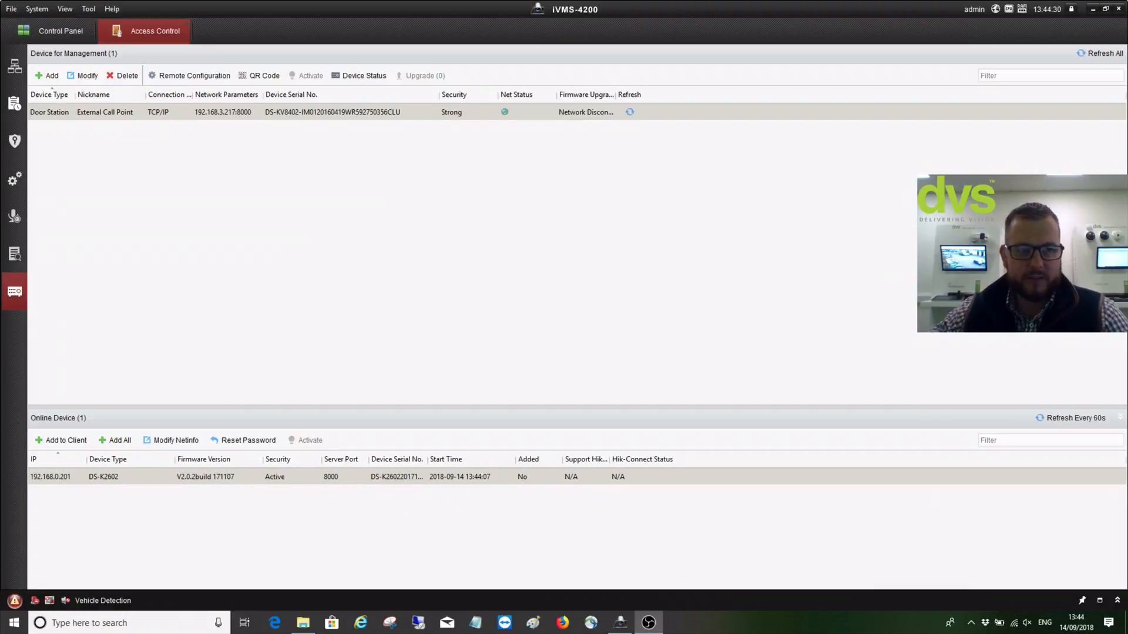
click(111, 10)
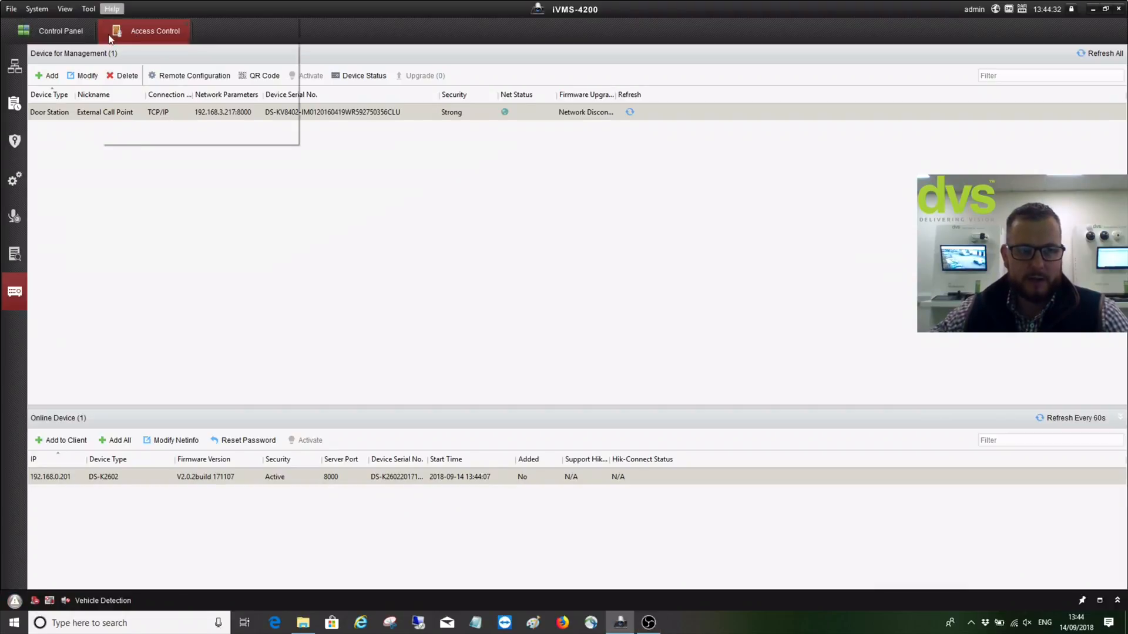
click(121, 102)
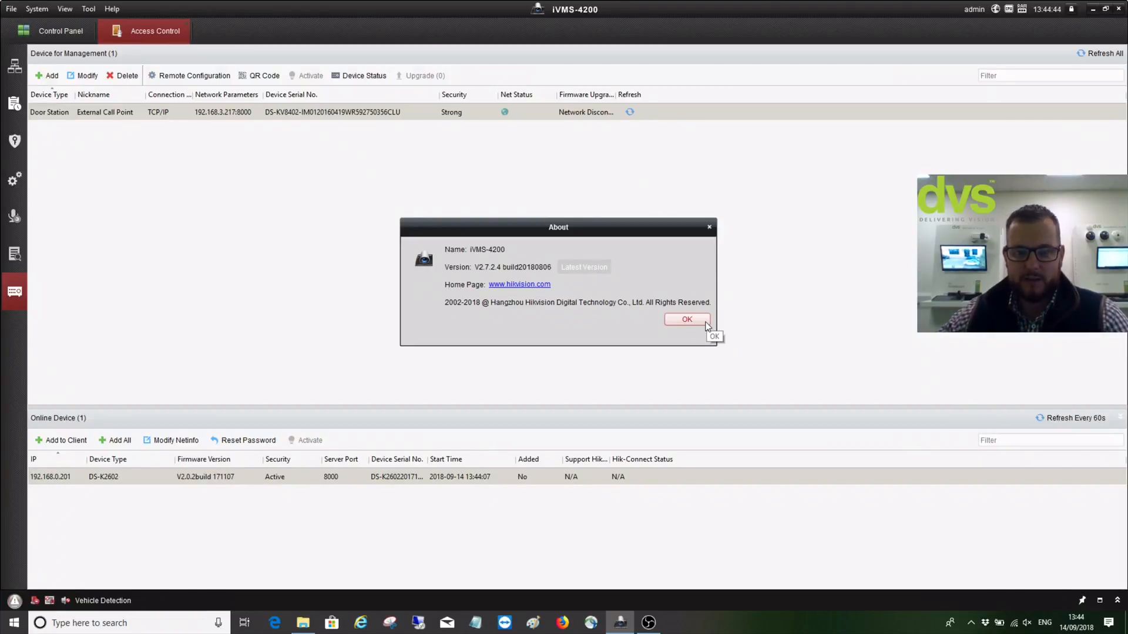
click(686, 319)
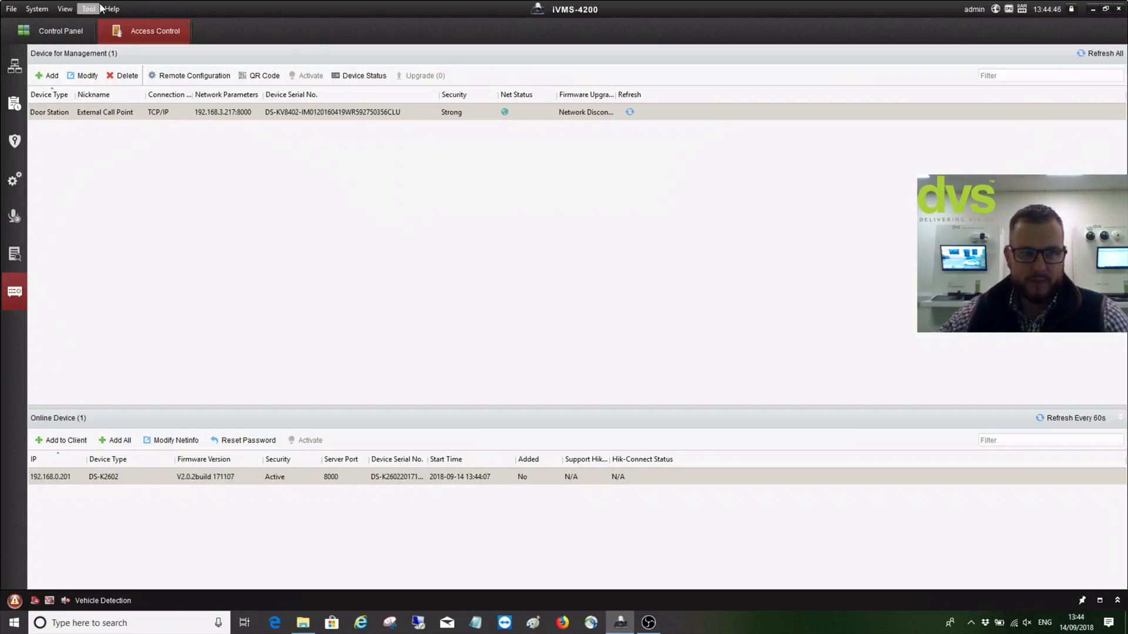
click(46, 31)
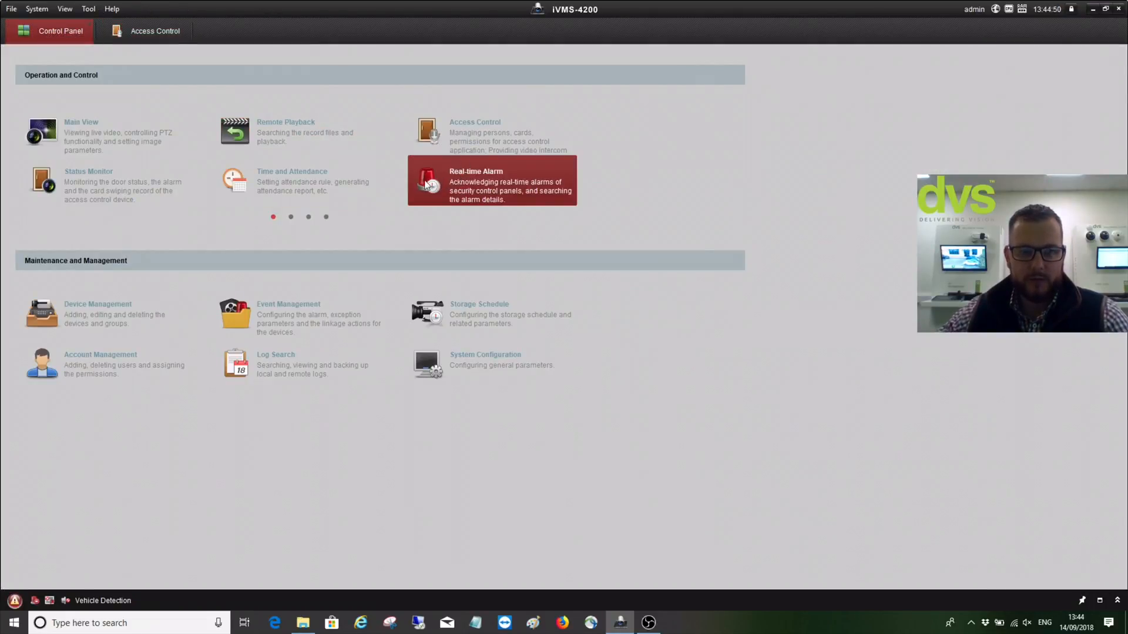
Check the Modules Customization choices on page 4, accept them unchanged, and return to page 1
click(326, 217)
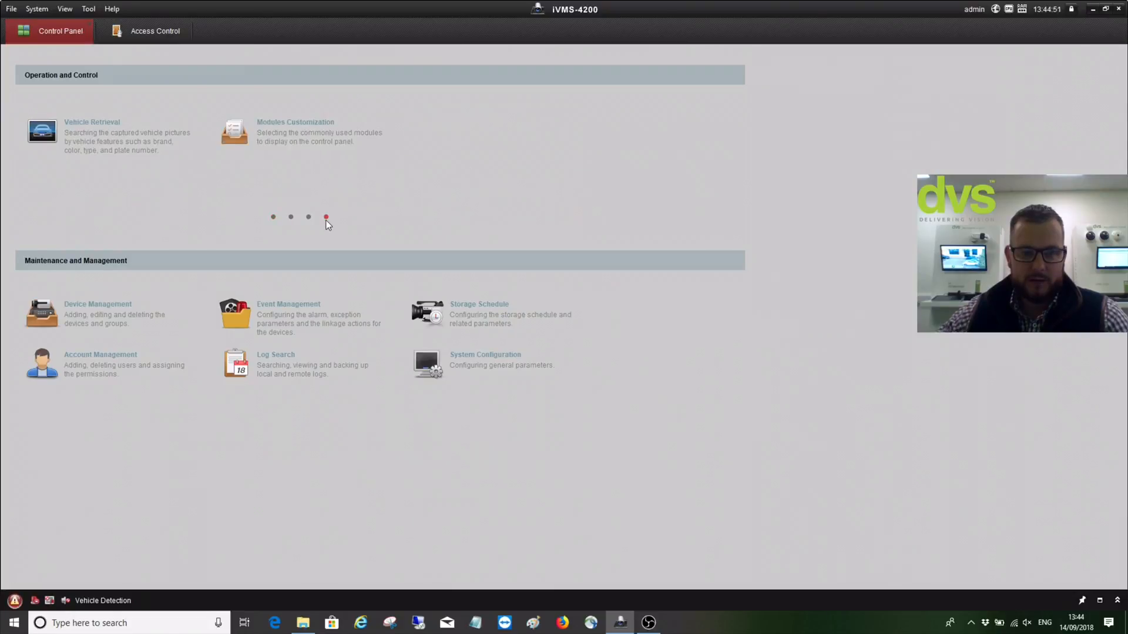
click(304, 135)
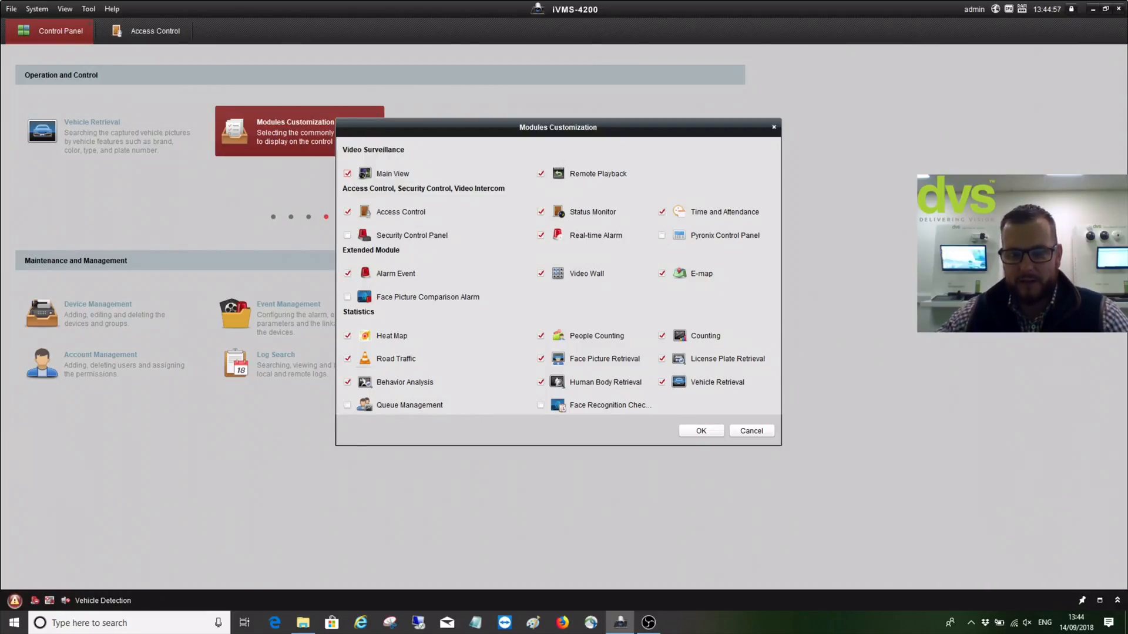
click(718, 432)
click(273, 217)
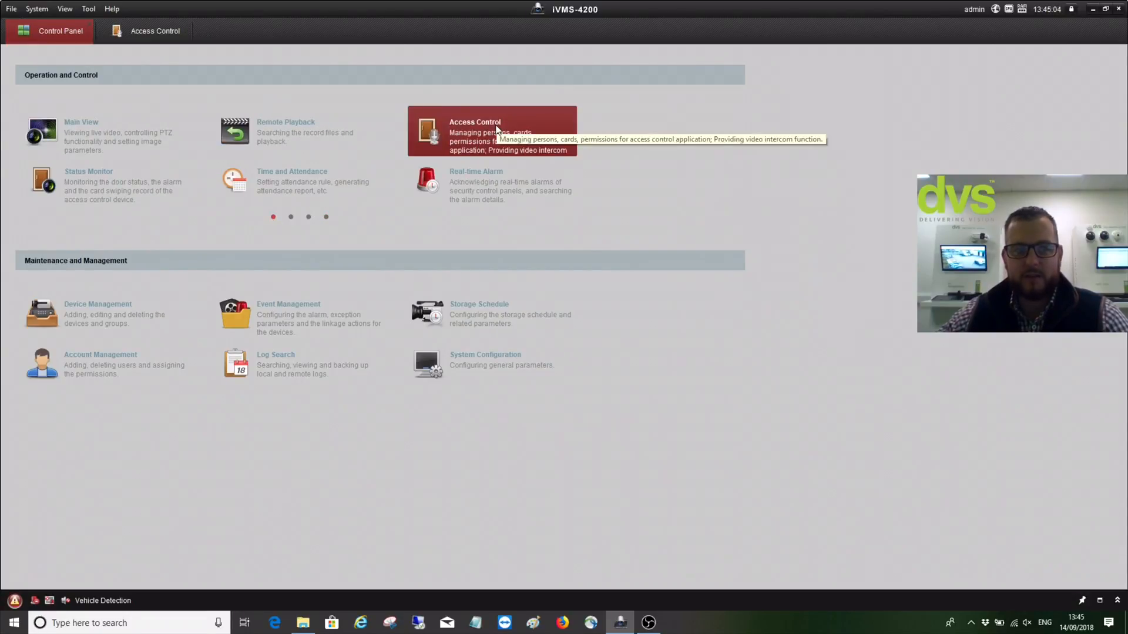
Browse the Tool and Help menus, then open and close the Time and Attendance module
click(88, 8)
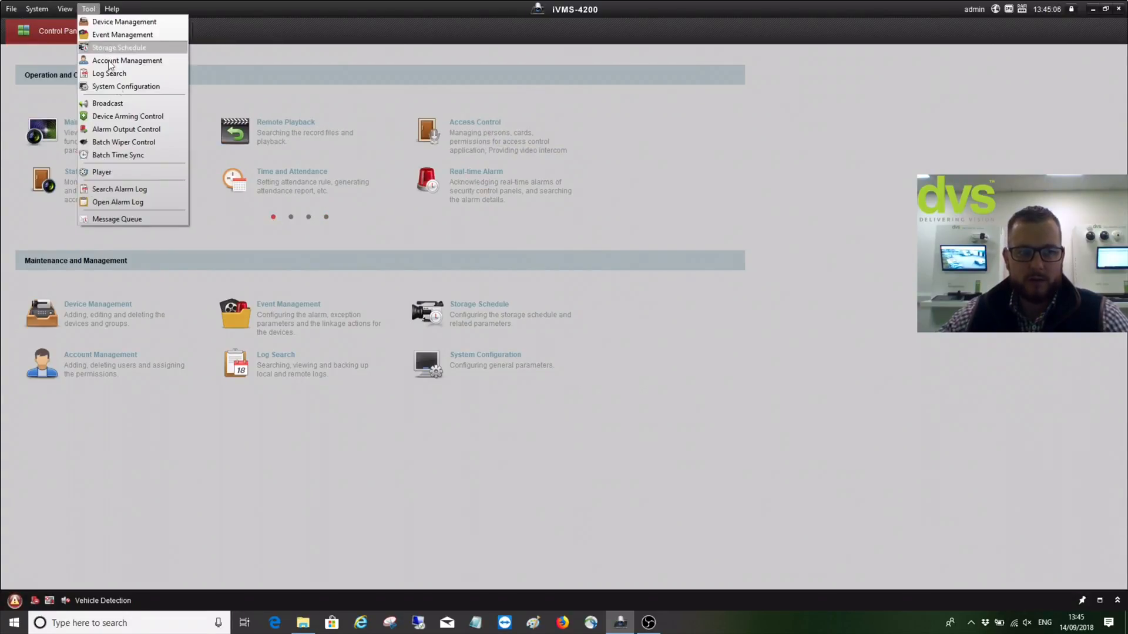
click(111, 8)
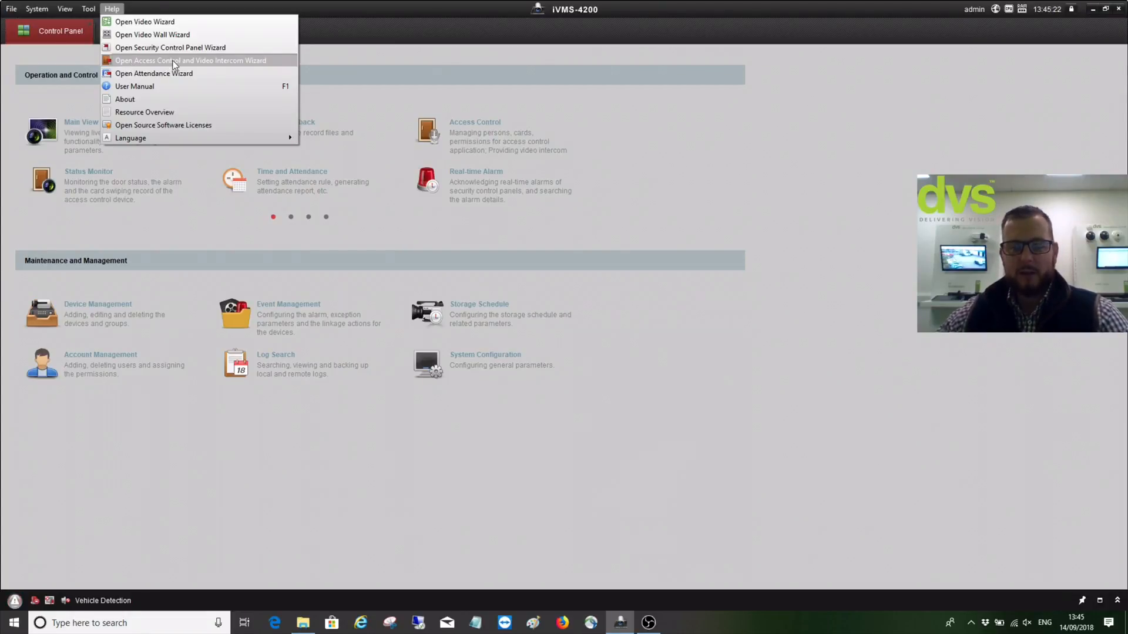
click(382, 175)
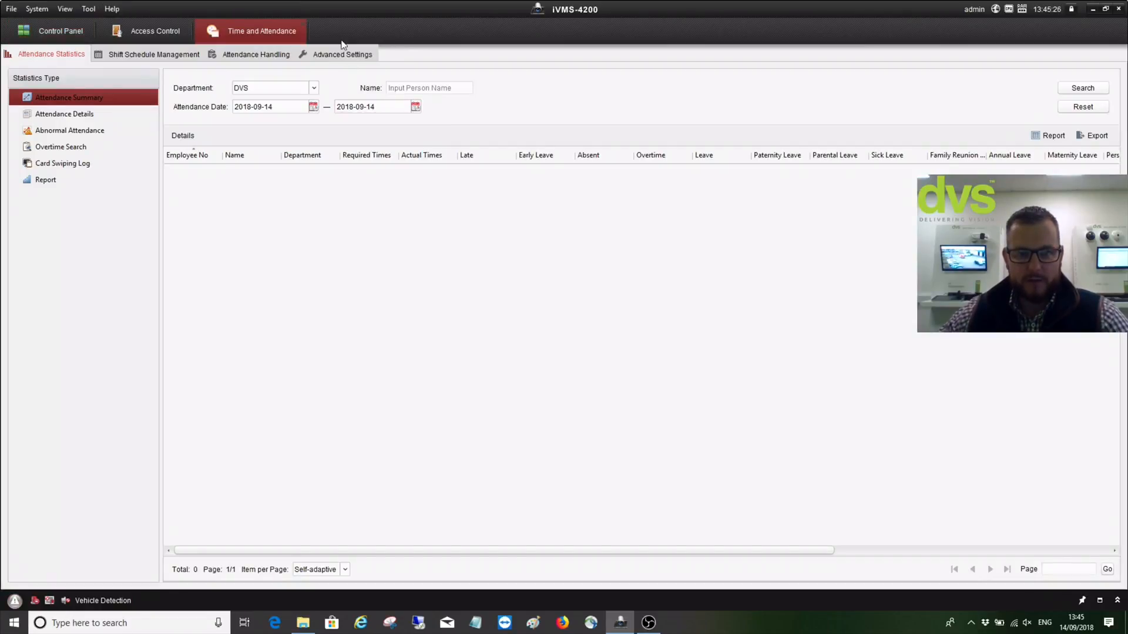
click(303, 25)
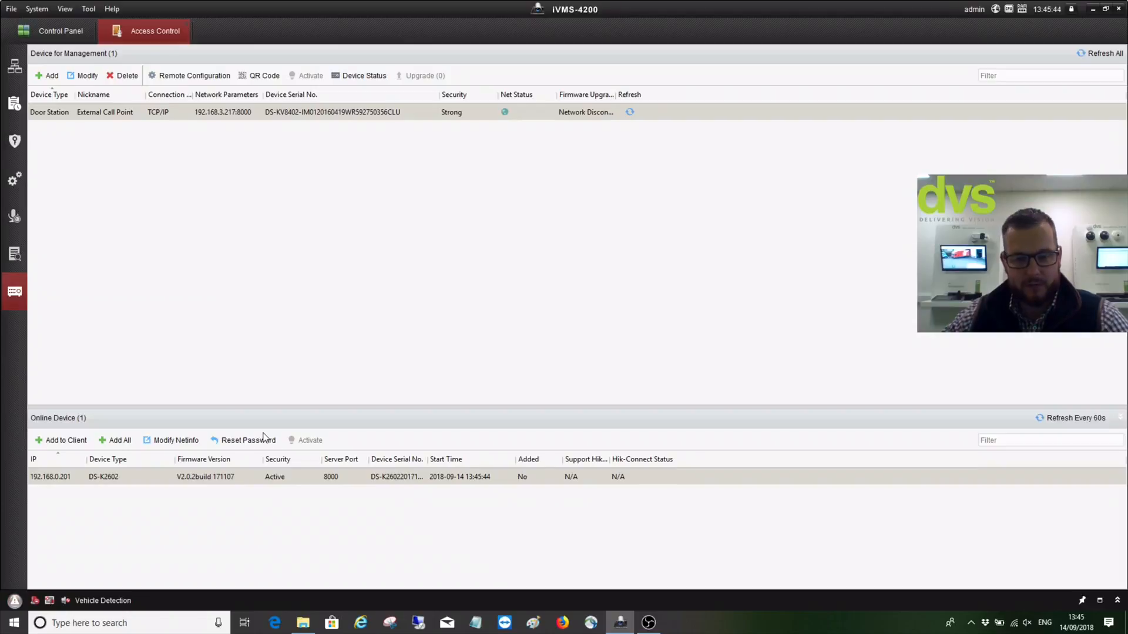
Add the DS-K2602 controller nicknamed 'DVS DEMO' with user name admin and the device password
click(87, 442)
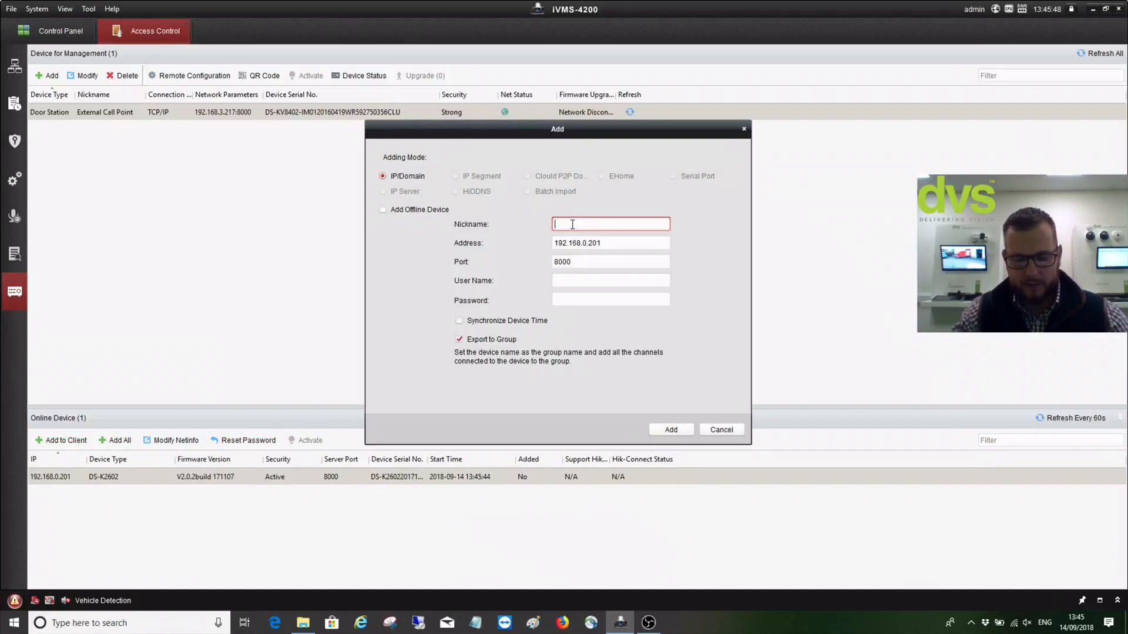
text(DVS )
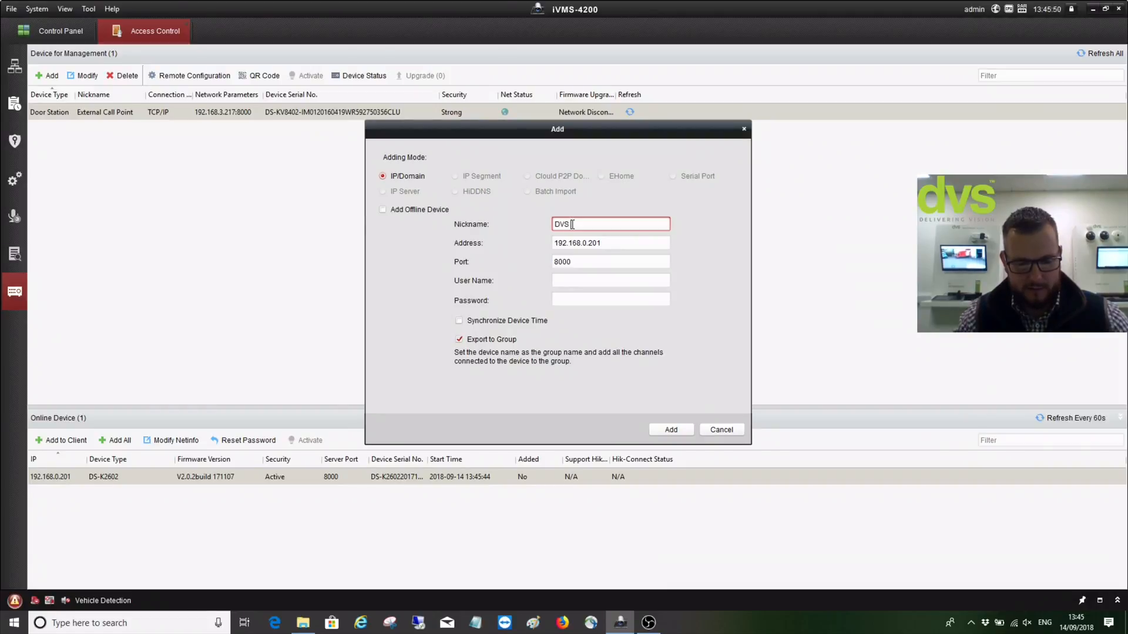
text(DEMO)
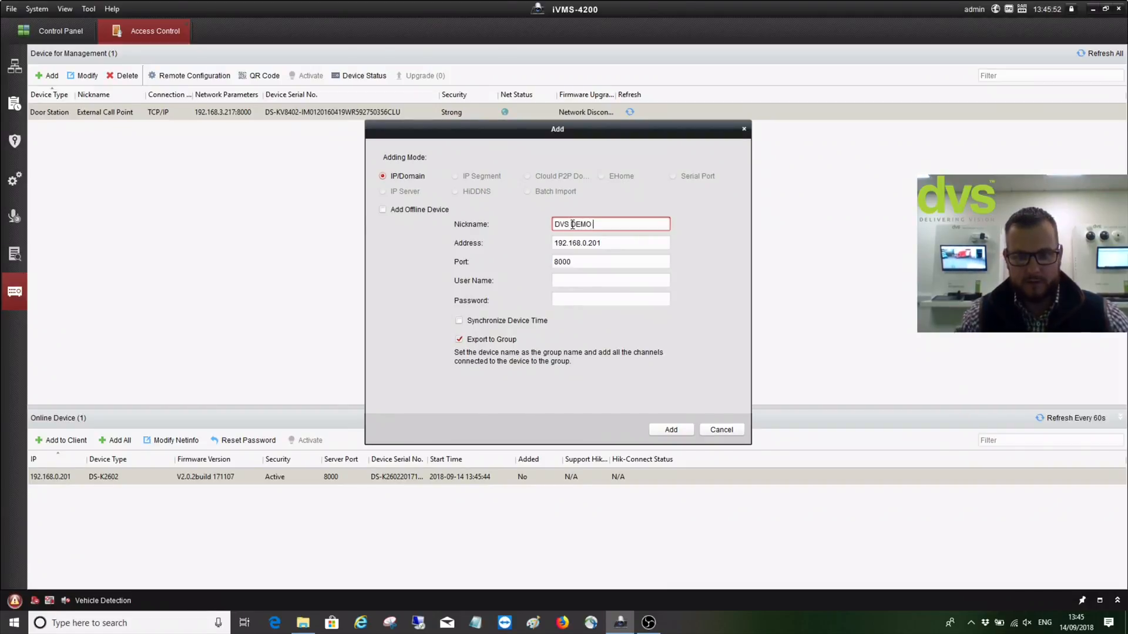
click(579, 280)
text(admin)
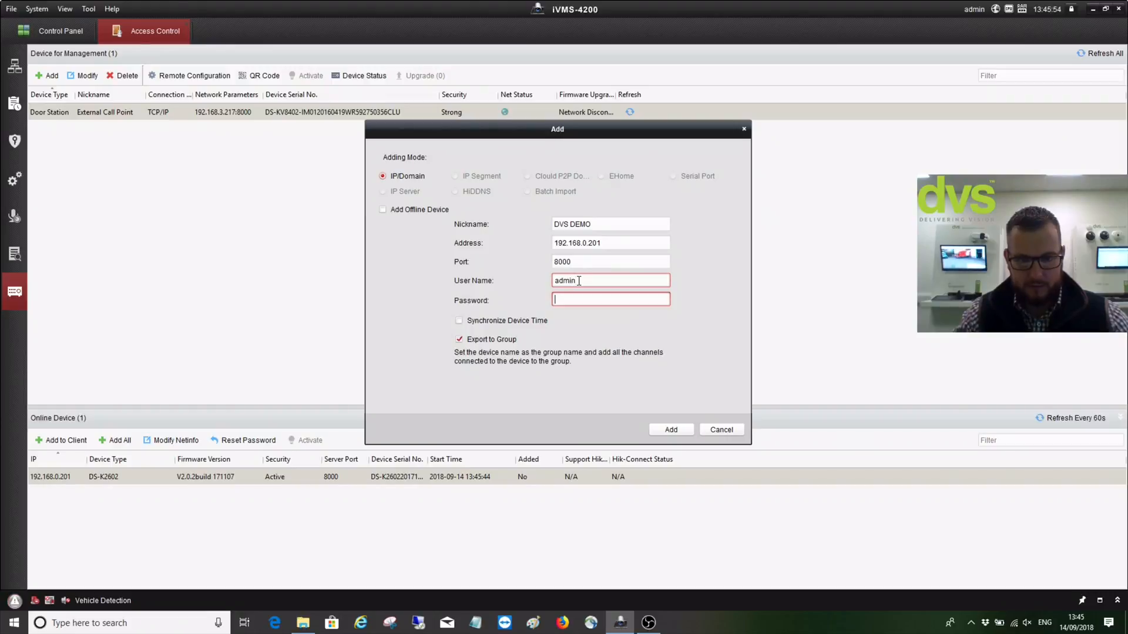
key(Tab)
text(••••••••••)
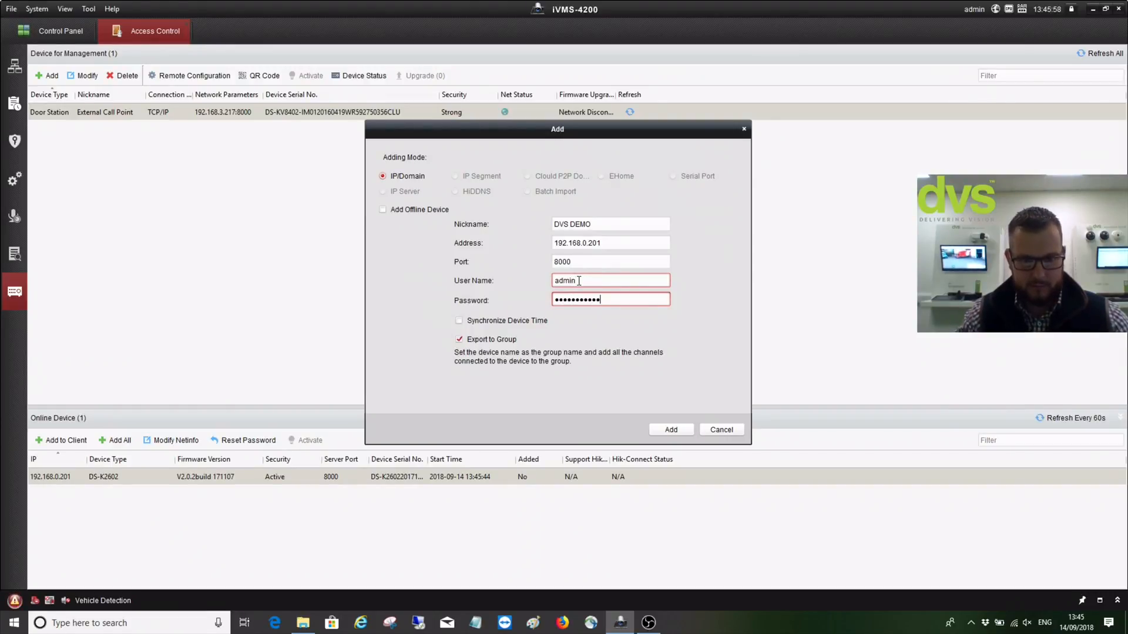
click(670, 431)
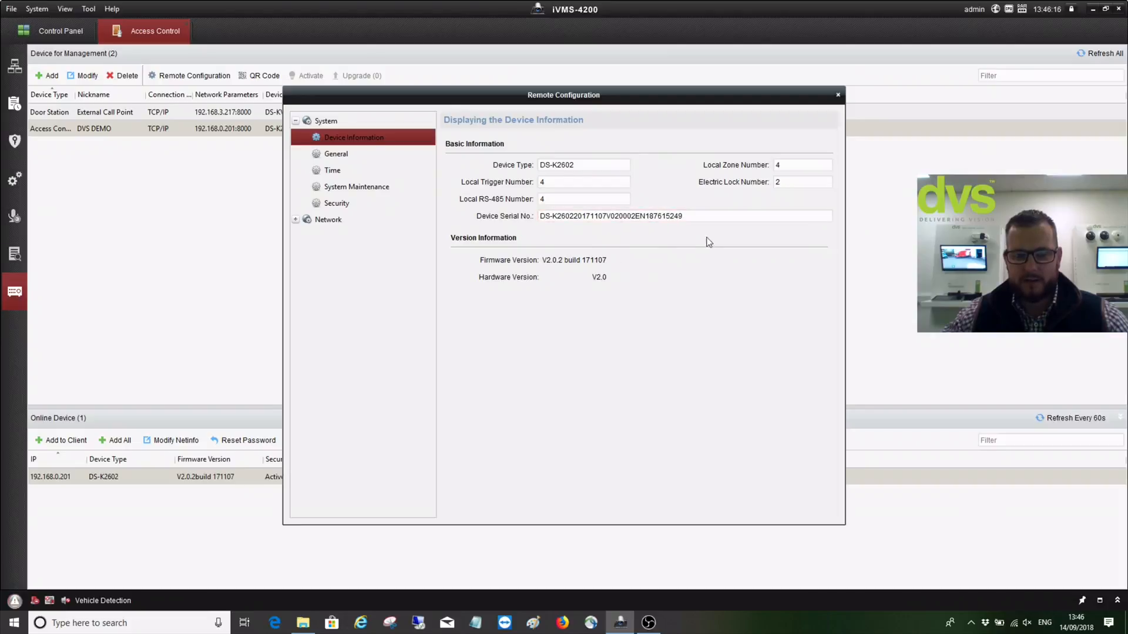
Review the General, Time, System Maintenance and Security pages, keeping encryption at Compatible Mode
click(388, 155)
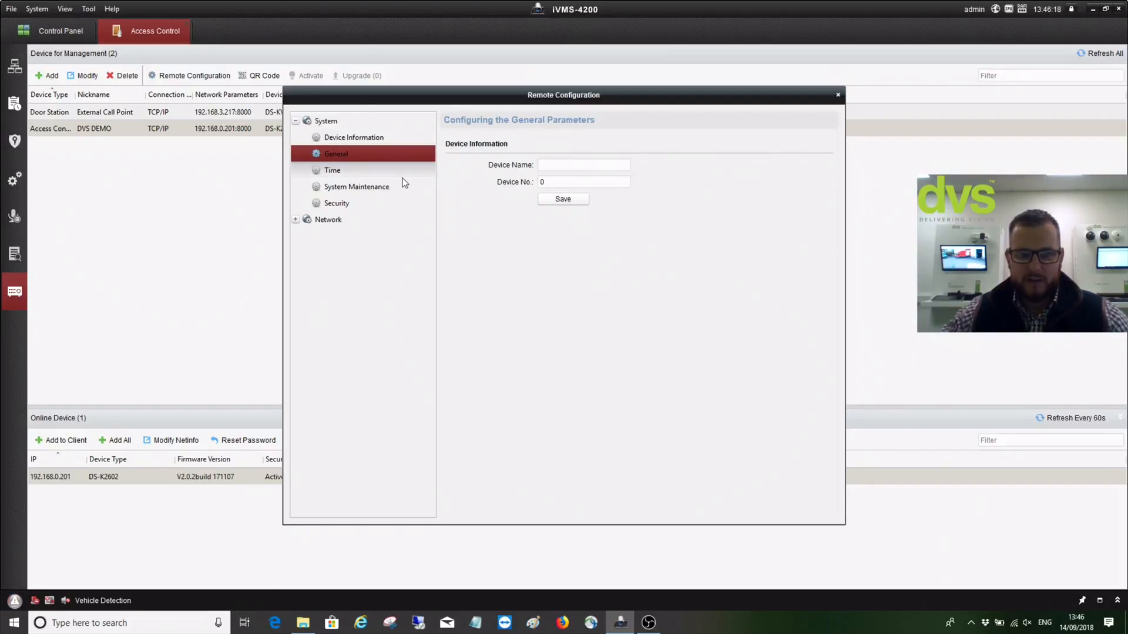
click(397, 174)
click(389, 188)
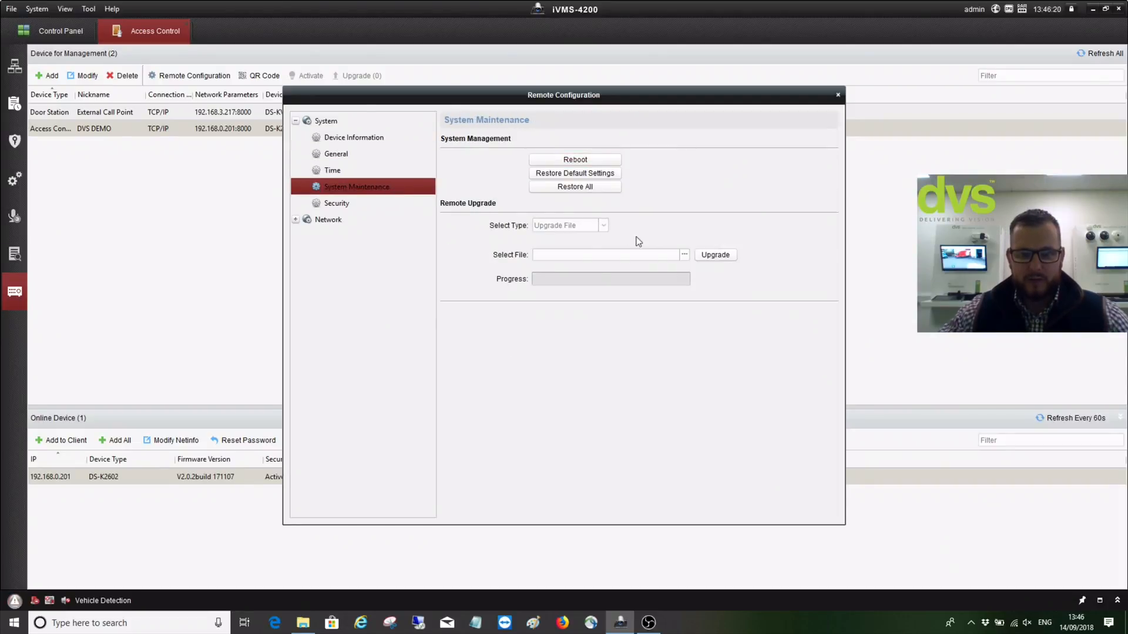
click(346, 208)
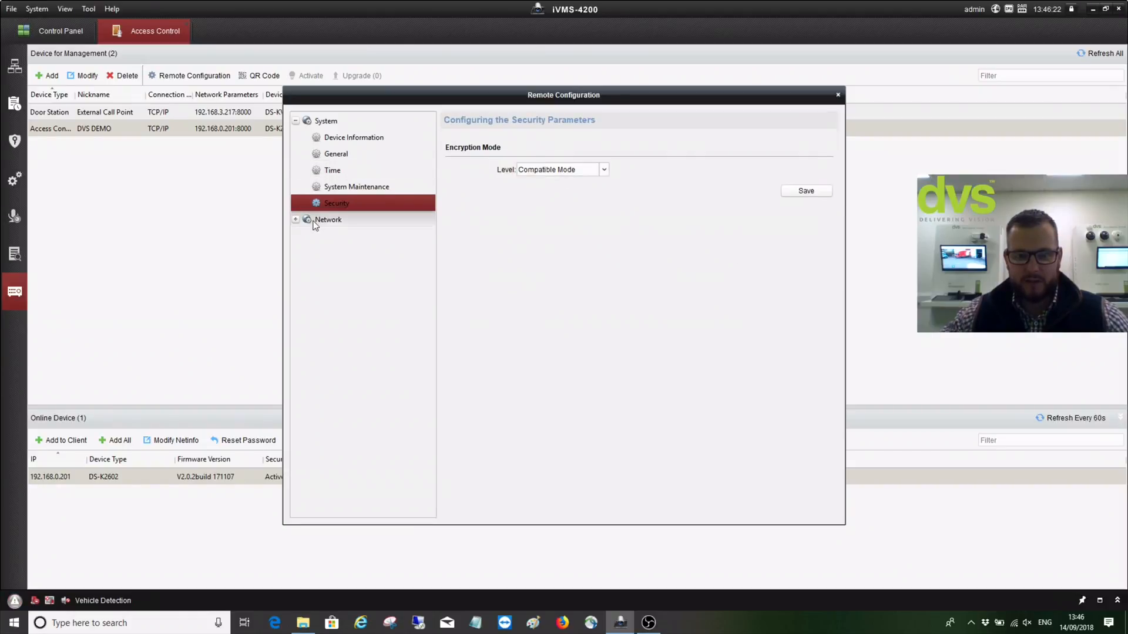
click(604, 169)
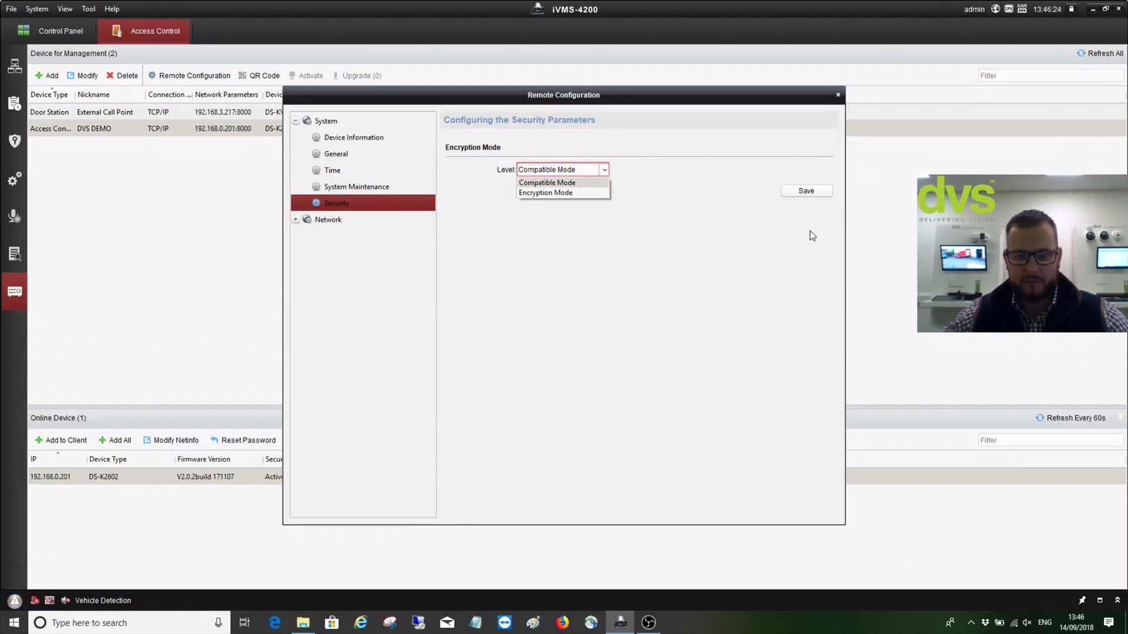
click(741, 227)
Review the general and advanced network settings, then close Remote Configuration
click(296, 219)
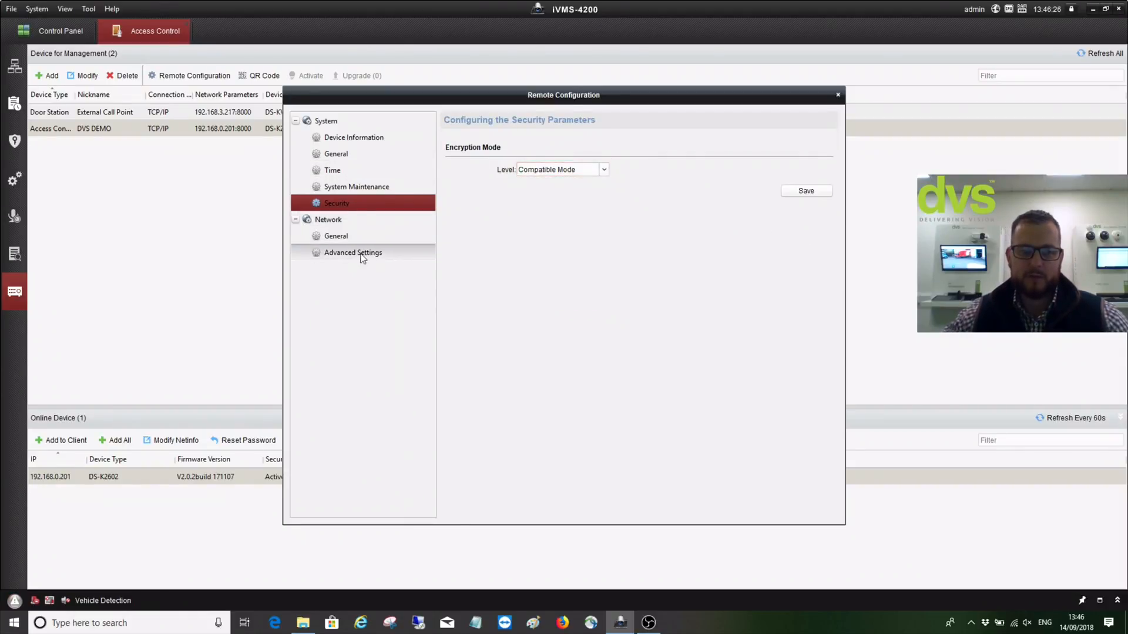
click(353, 238)
click(351, 253)
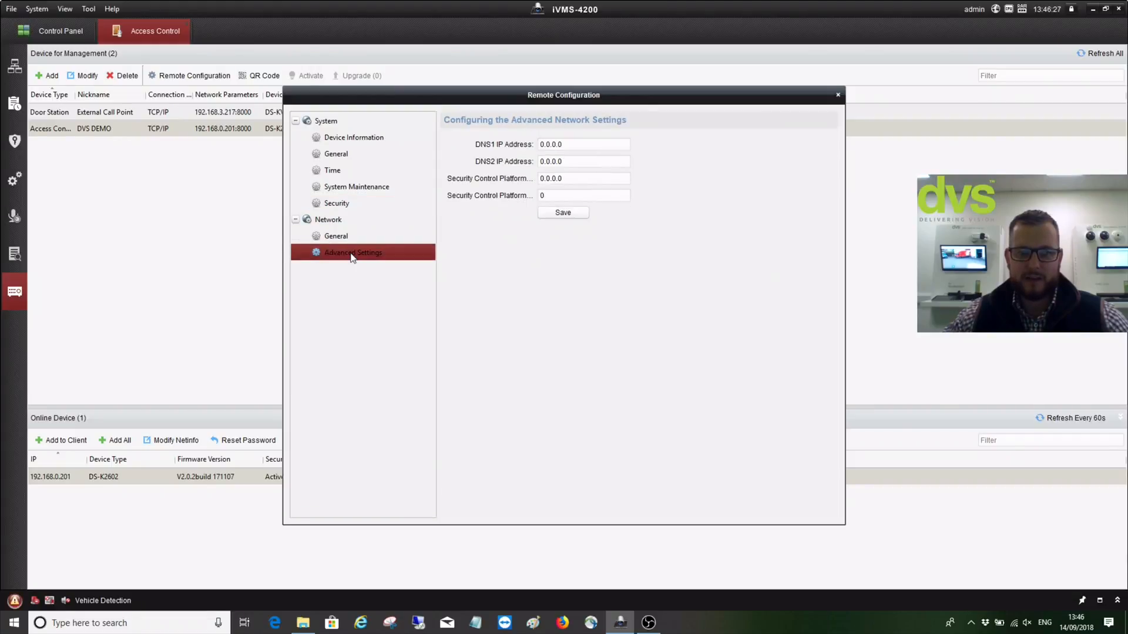
click(541, 195)
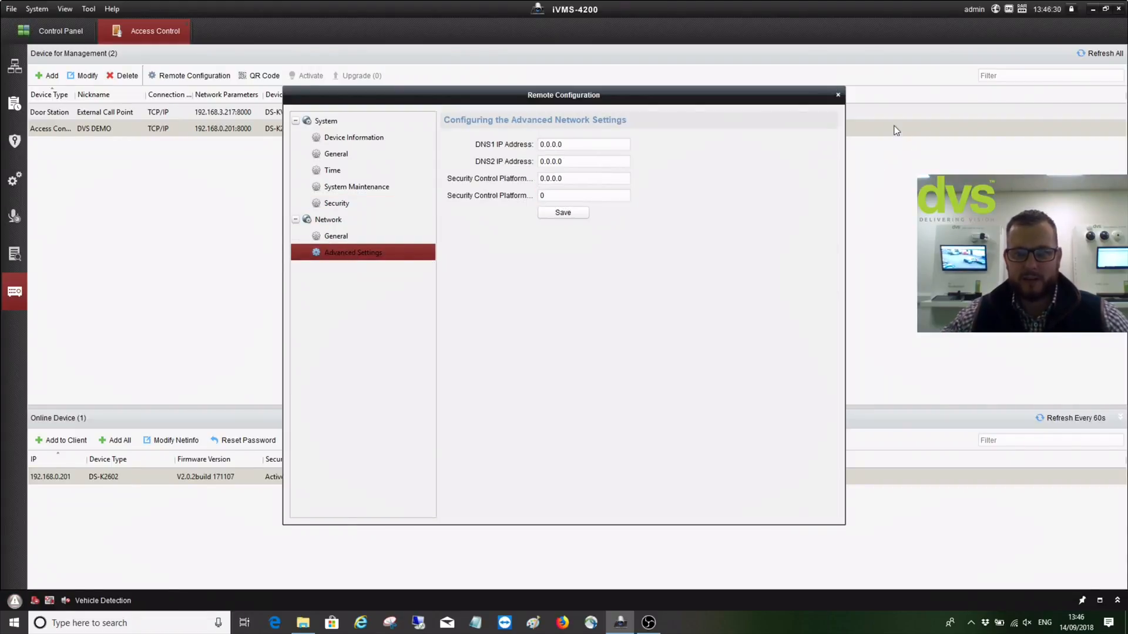
click(838, 94)
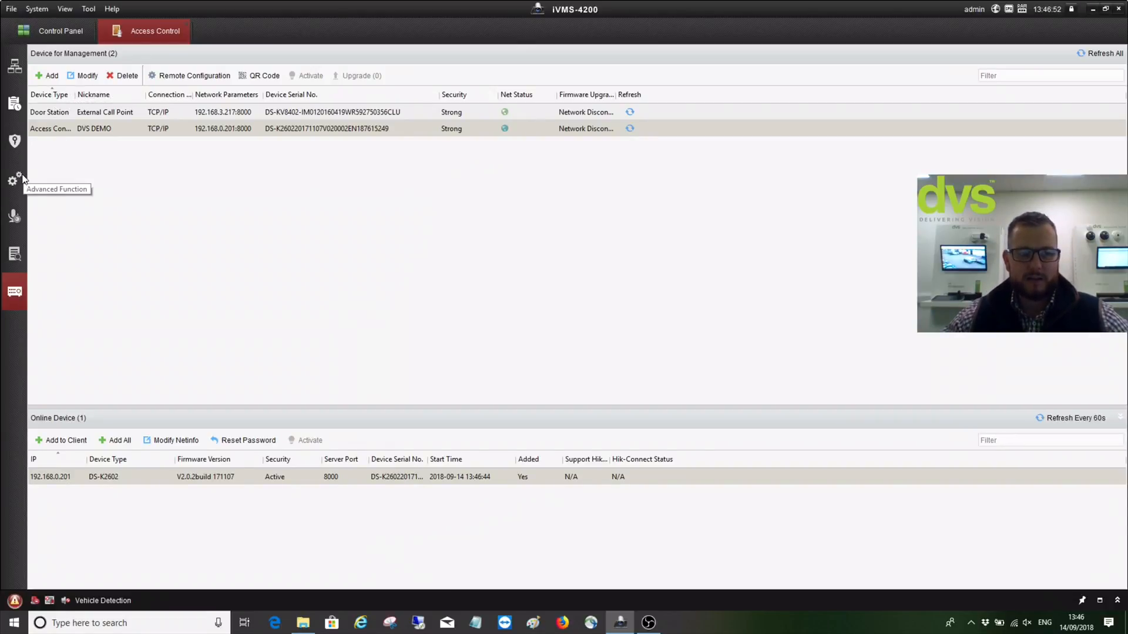
In Advanced Function, expand and select DVS DEMO, then expand Door1 to show its card readers
click(16, 85)
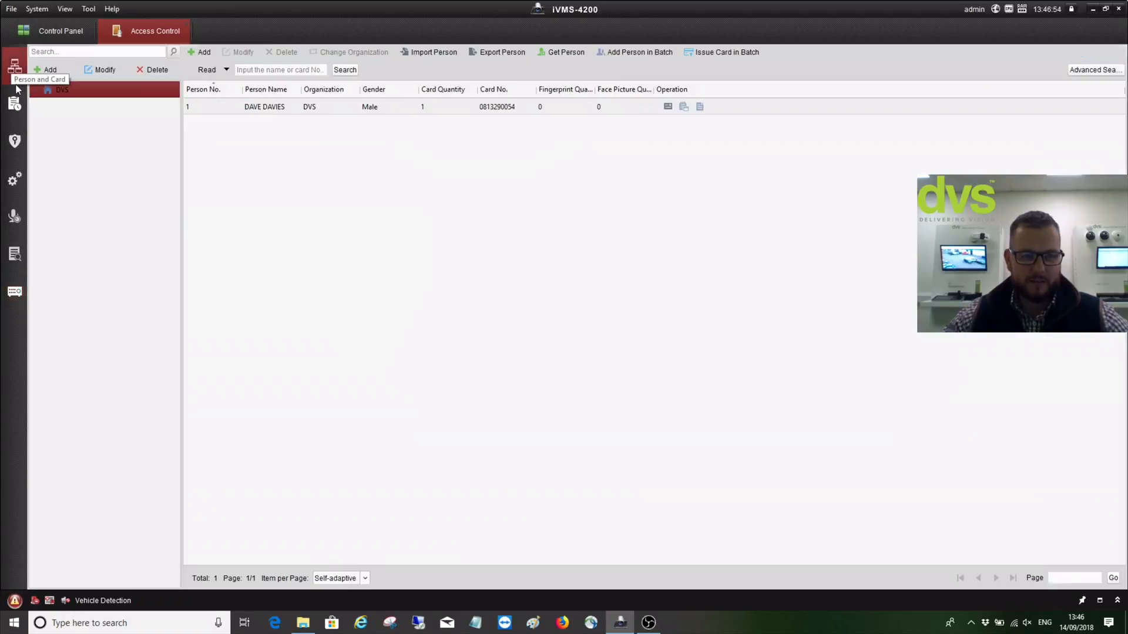
click(15, 179)
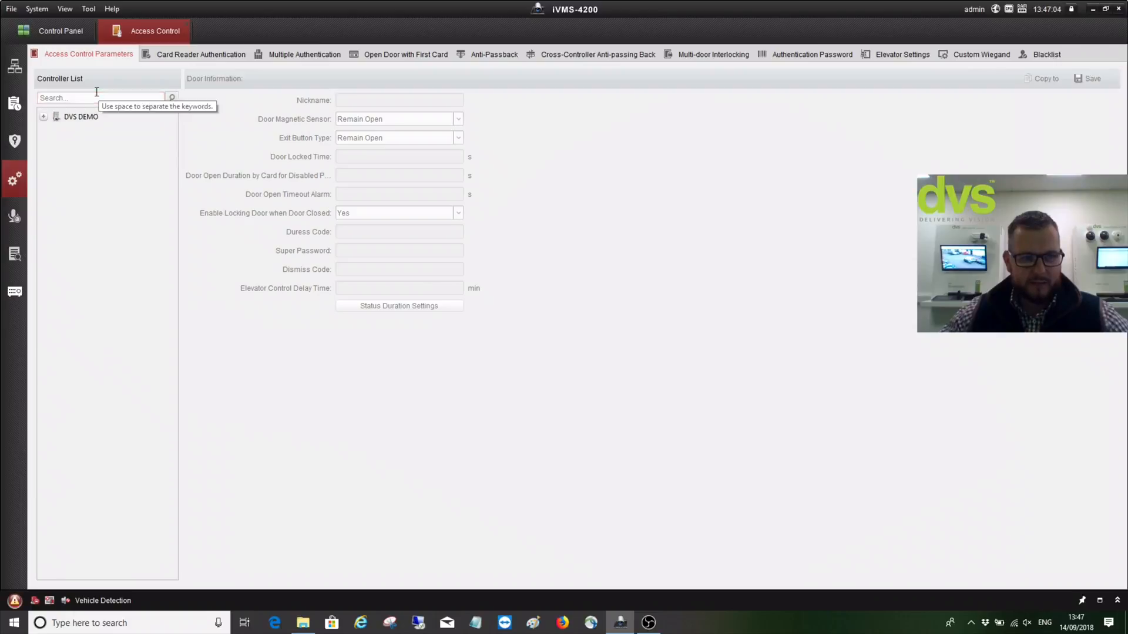
click(44, 117)
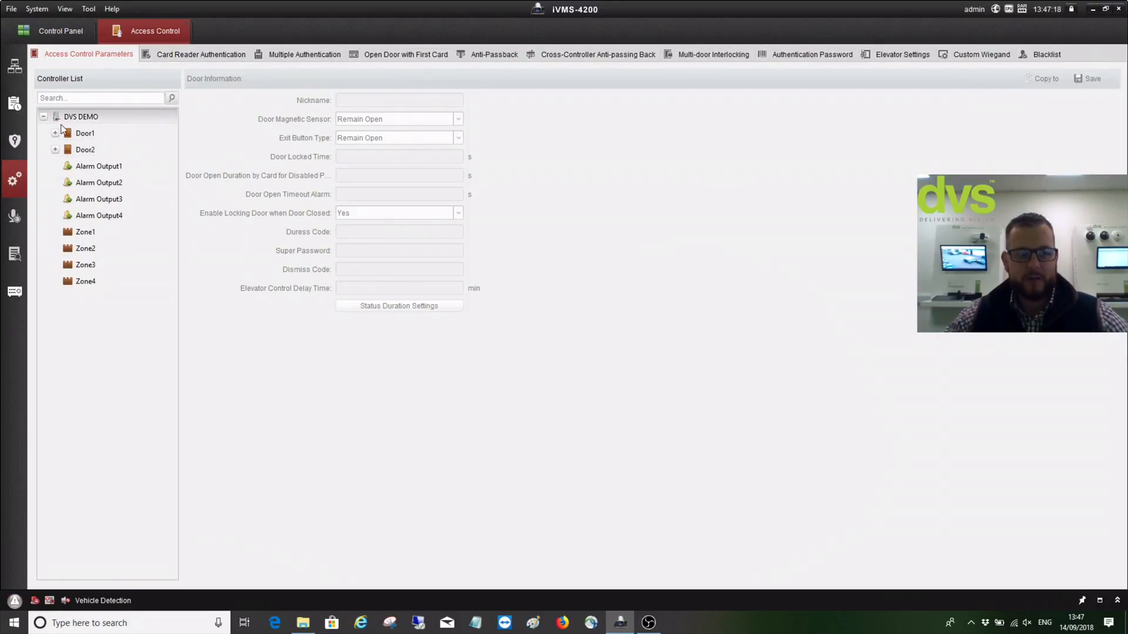
click(84, 118)
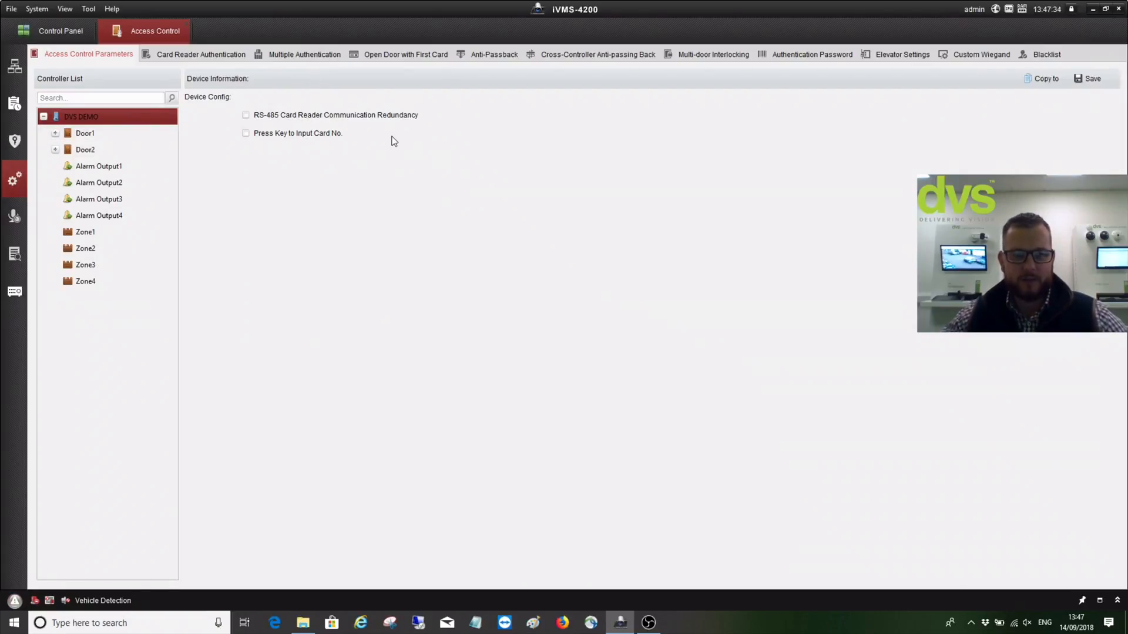
click(55, 134)
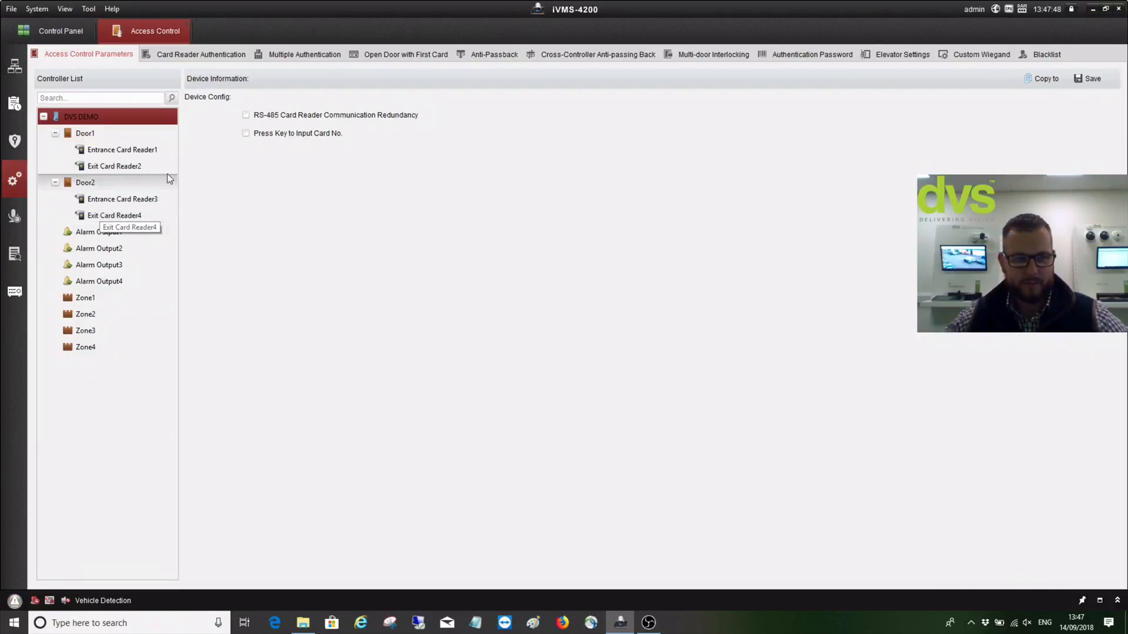
Keep Door1's magnetic sensor at Remain Closed and its exit button type at Remain Open
click(88, 133)
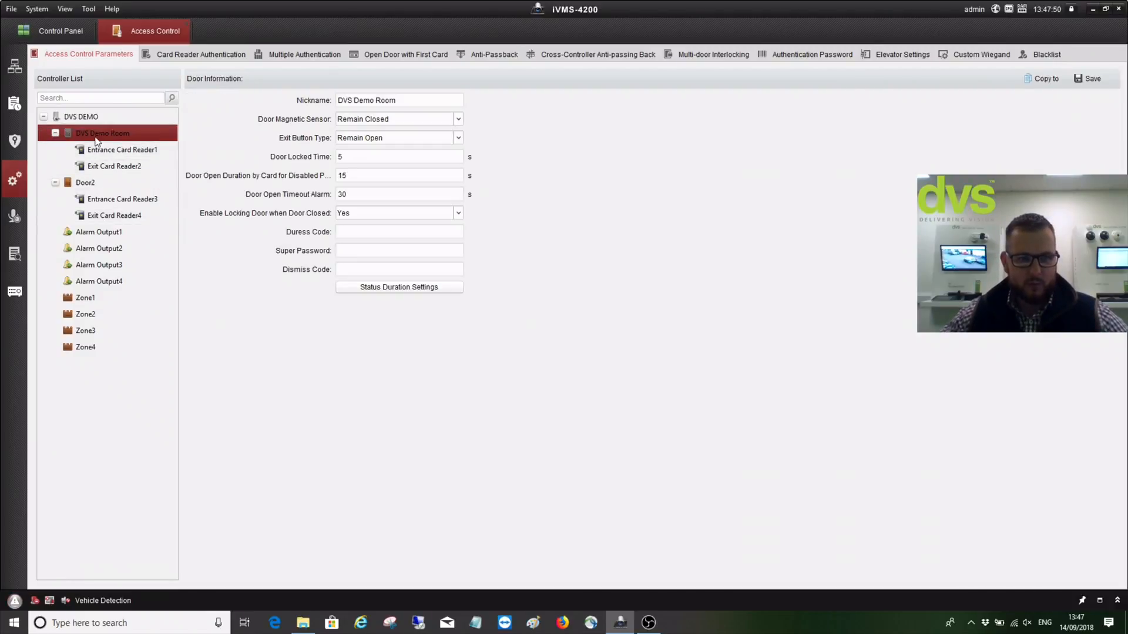
click(431, 100)
drag(431, 101, 338, 96)
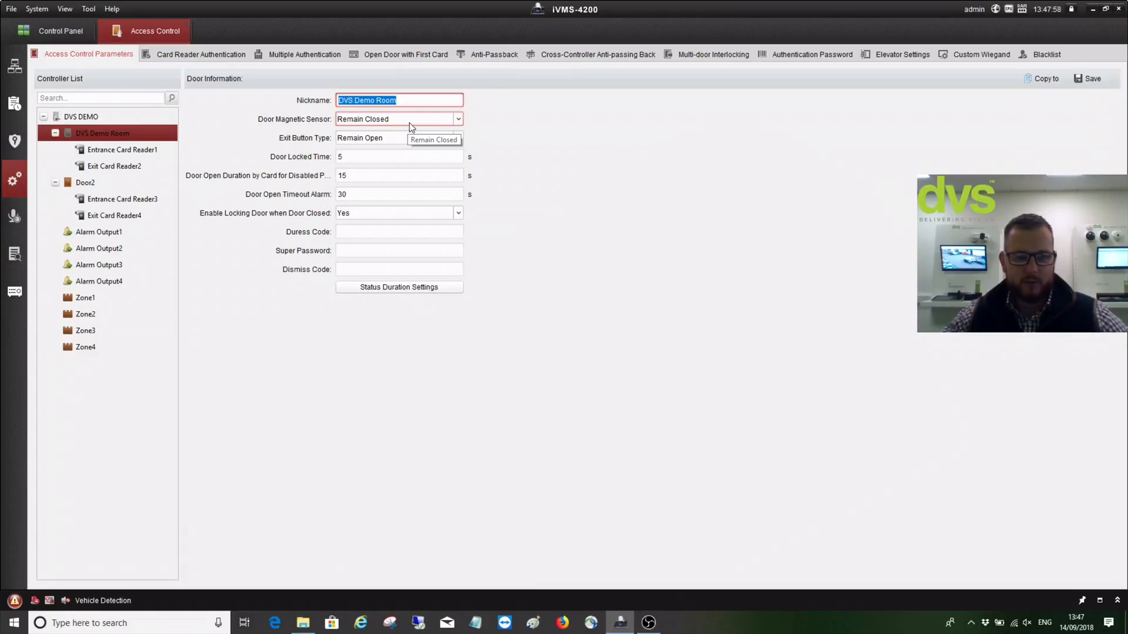
click(435, 123)
click(436, 133)
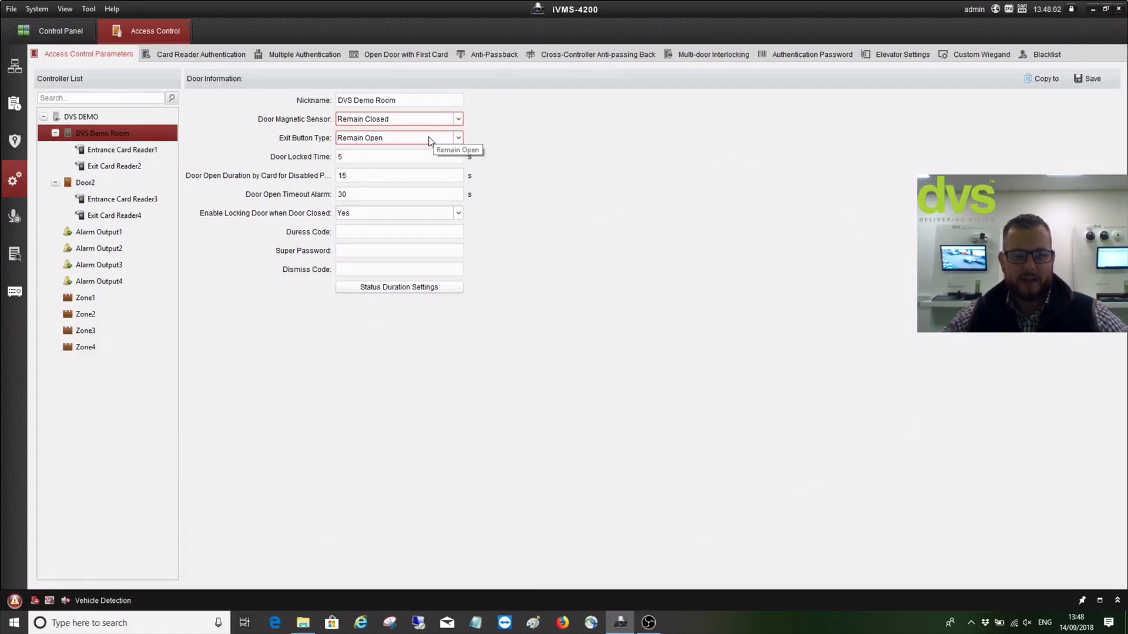
click(429, 140)
click(431, 142)
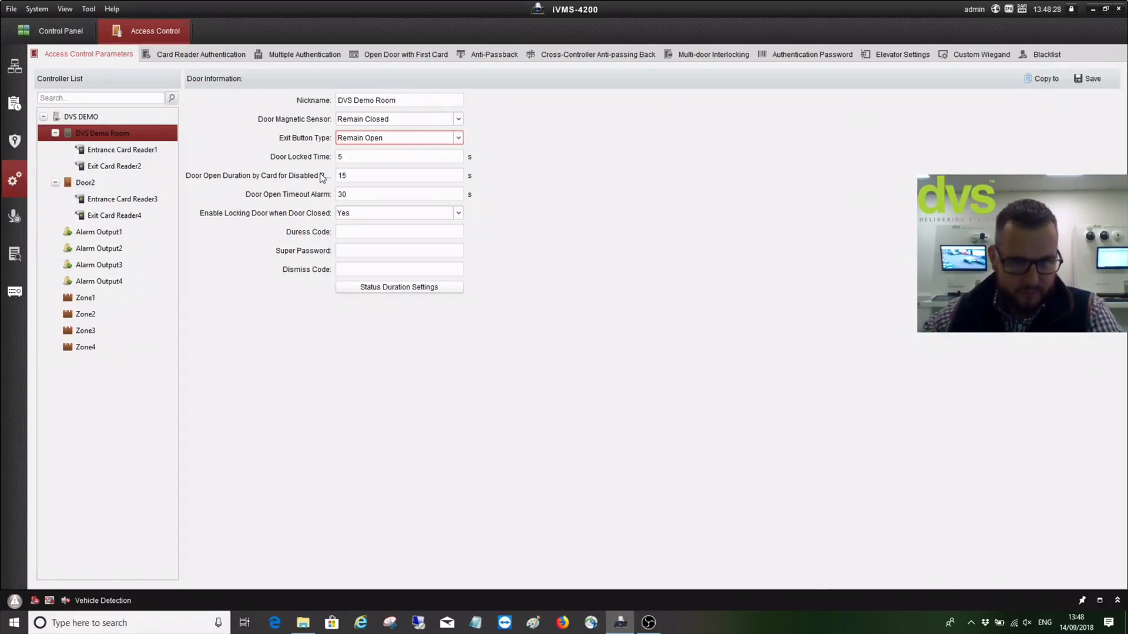
Enter the door's duress code, leaving open-timeout and super password unchanged
click(366, 195)
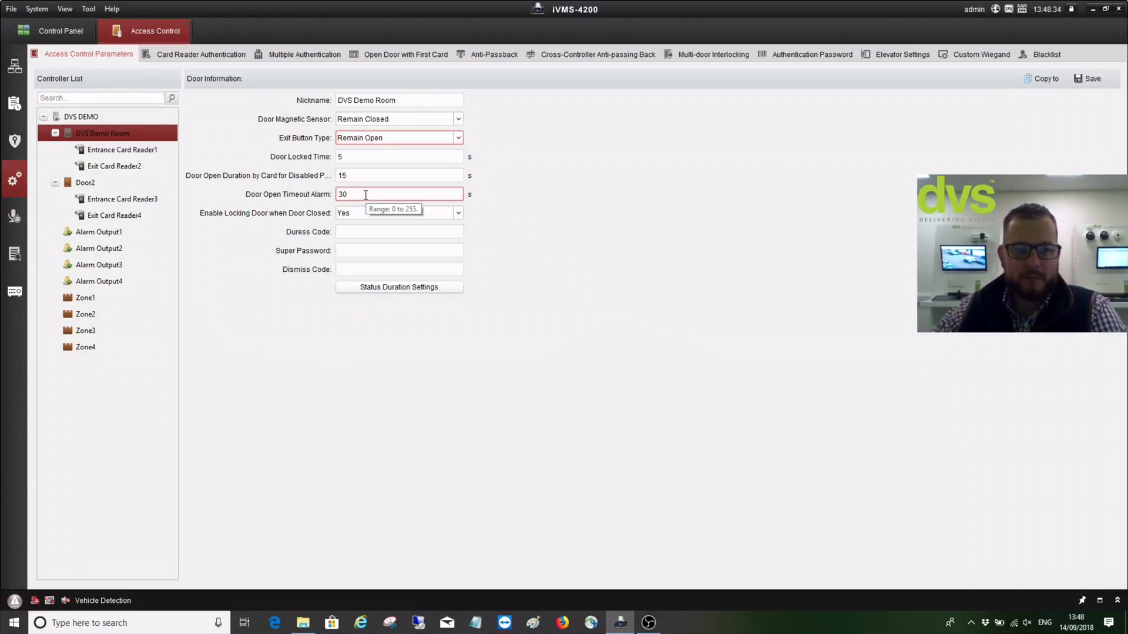
key(Tab)
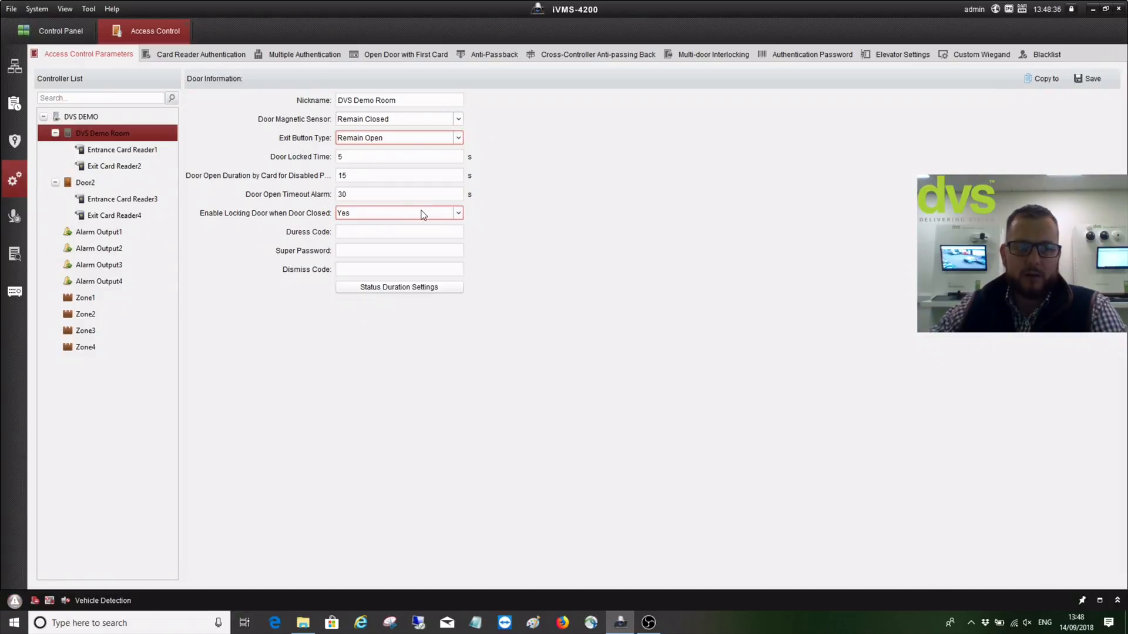
click(393, 229)
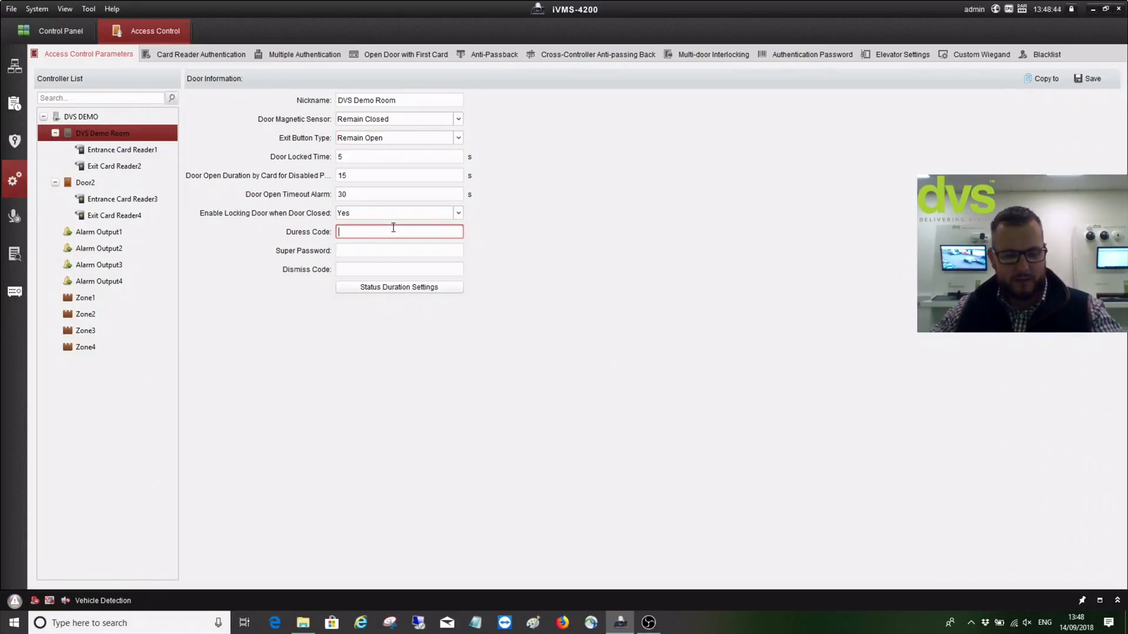
text(999)
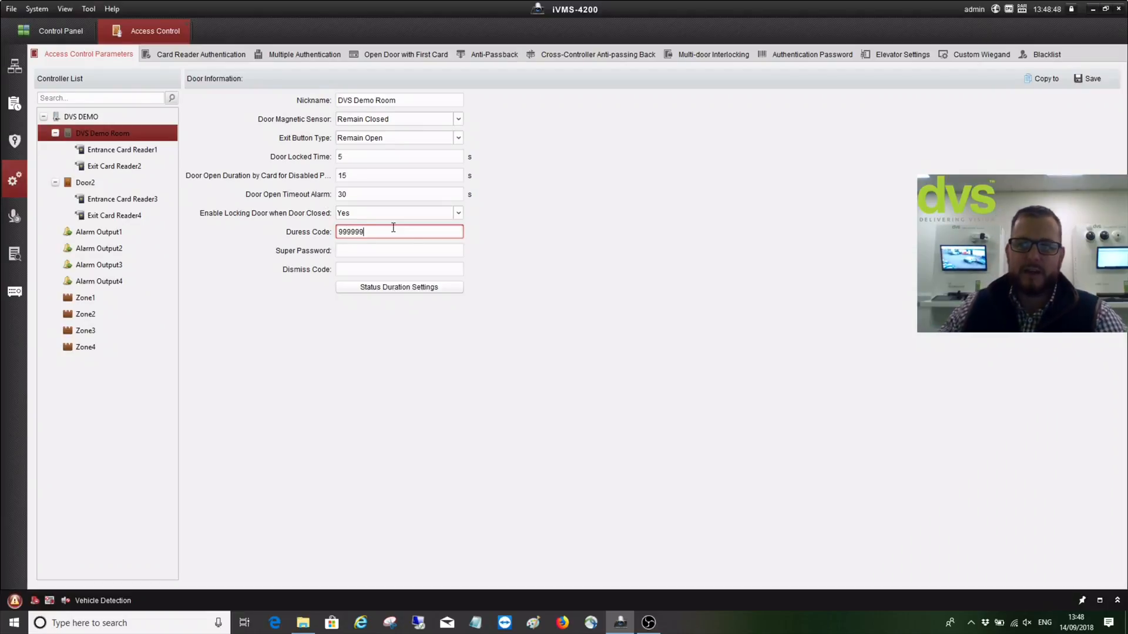
text(999)
click(389, 252)
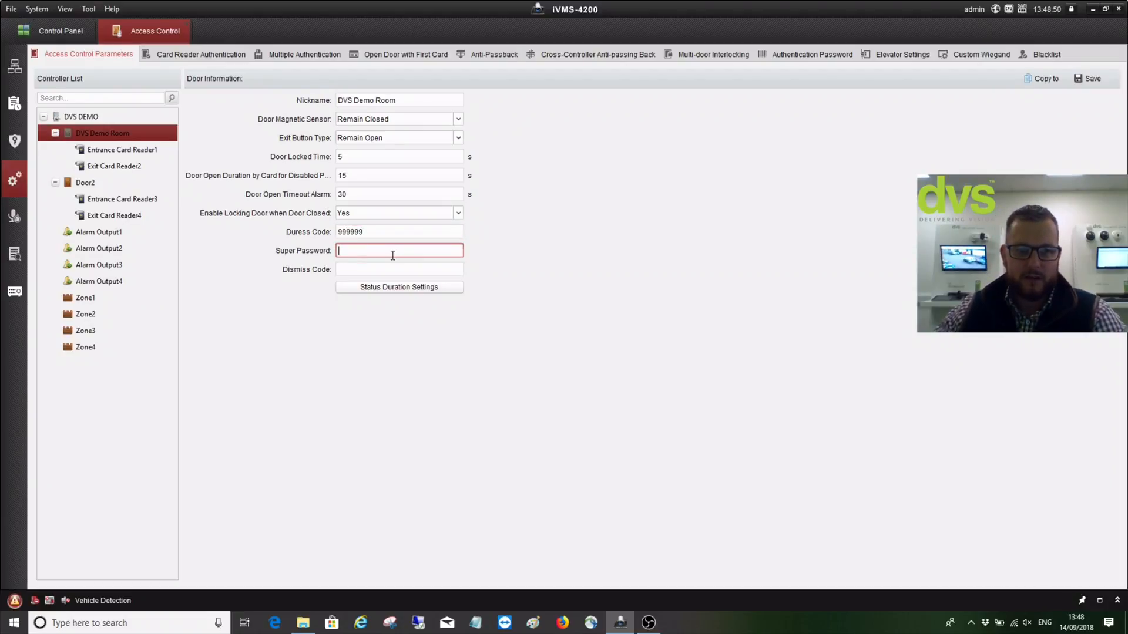
click(385, 270)
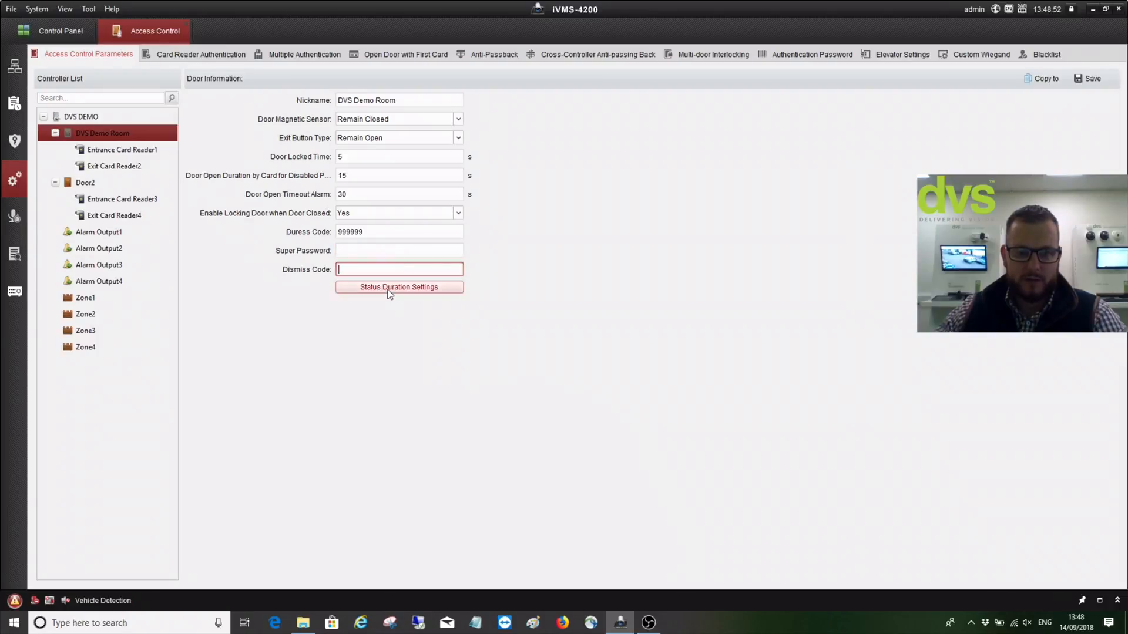
View the weekly status duration schedule, save the DVS Demo Room door, and select Entrance Card Reader1
click(389, 292)
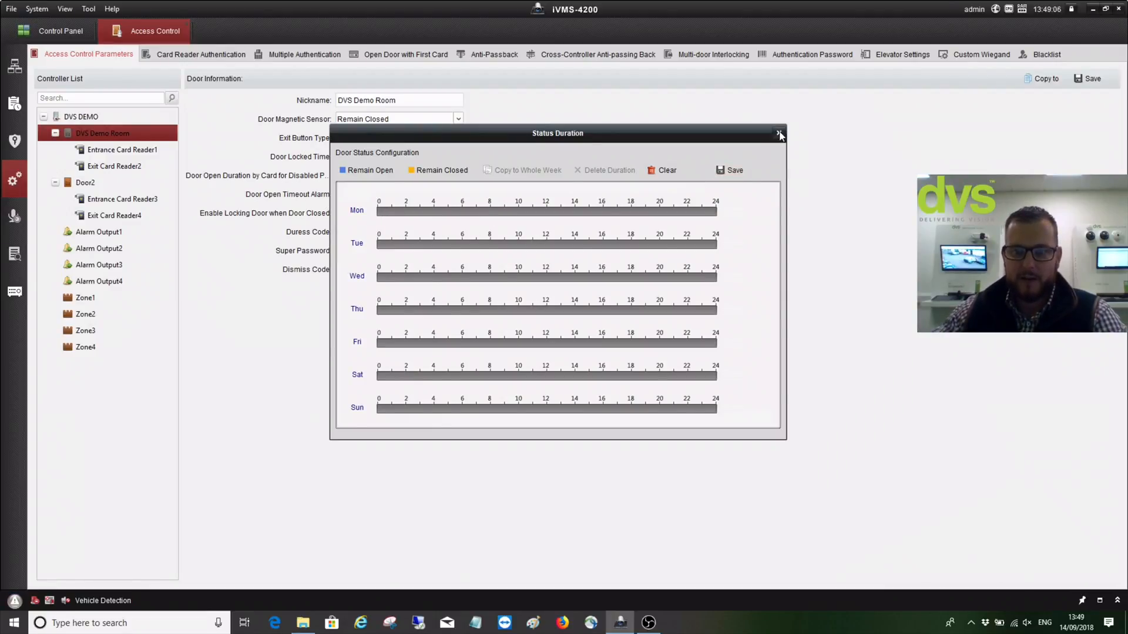
key(Escape)
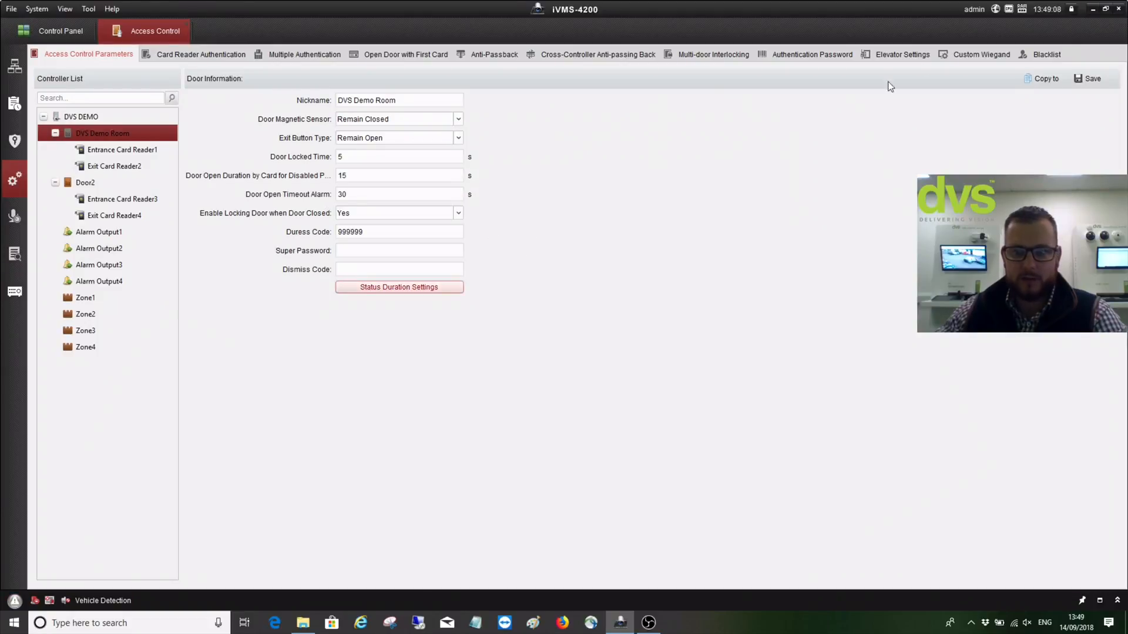
click(1088, 80)
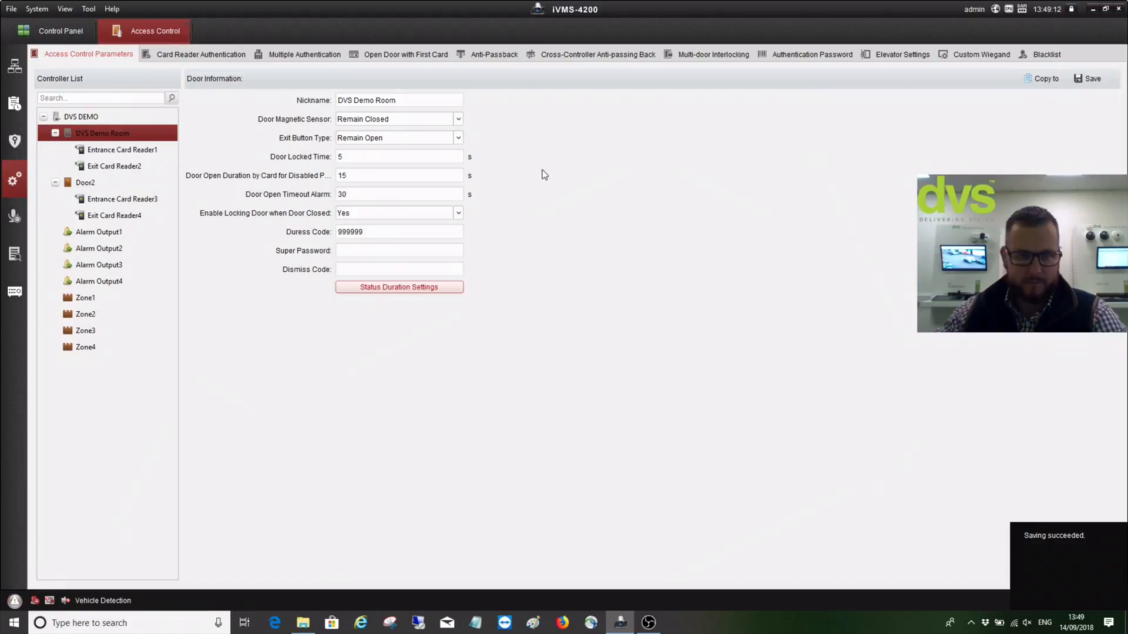
click(127, 154)
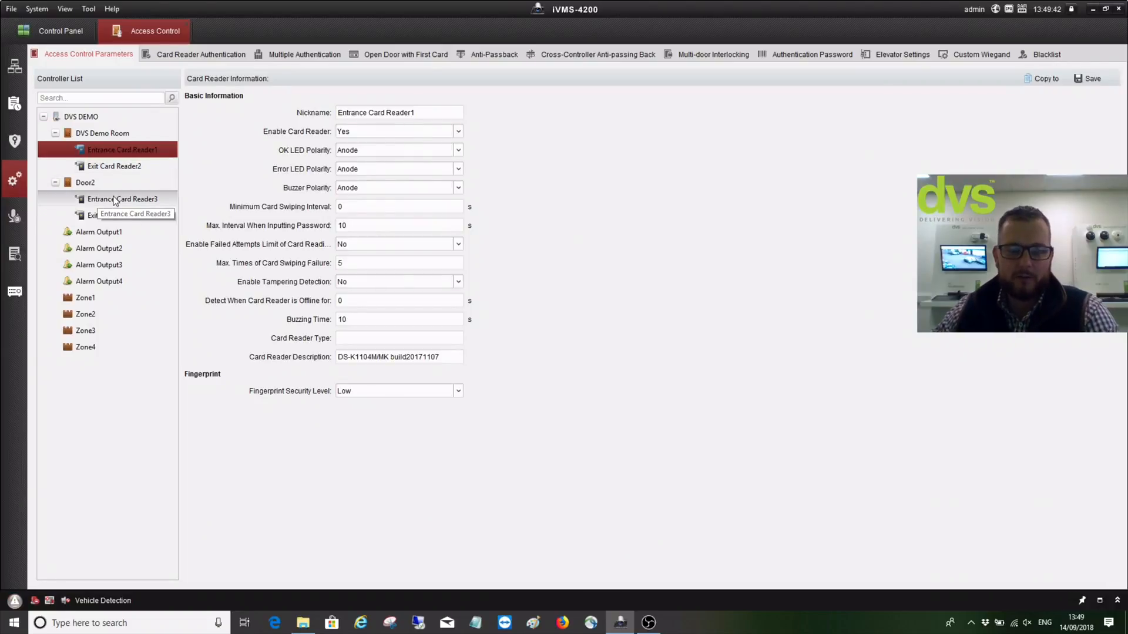
Rename the entrance reader to 'External Vandal Reader', keeping OK LED polarity at Anode
click(430, 114)
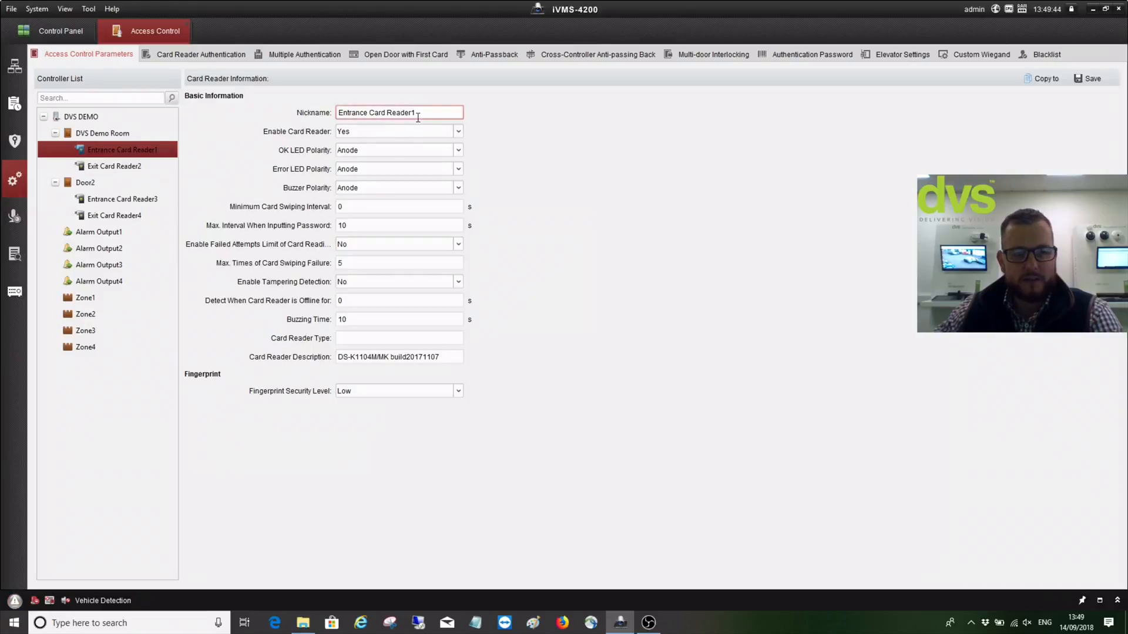
key(ctrl+a)
text(E)
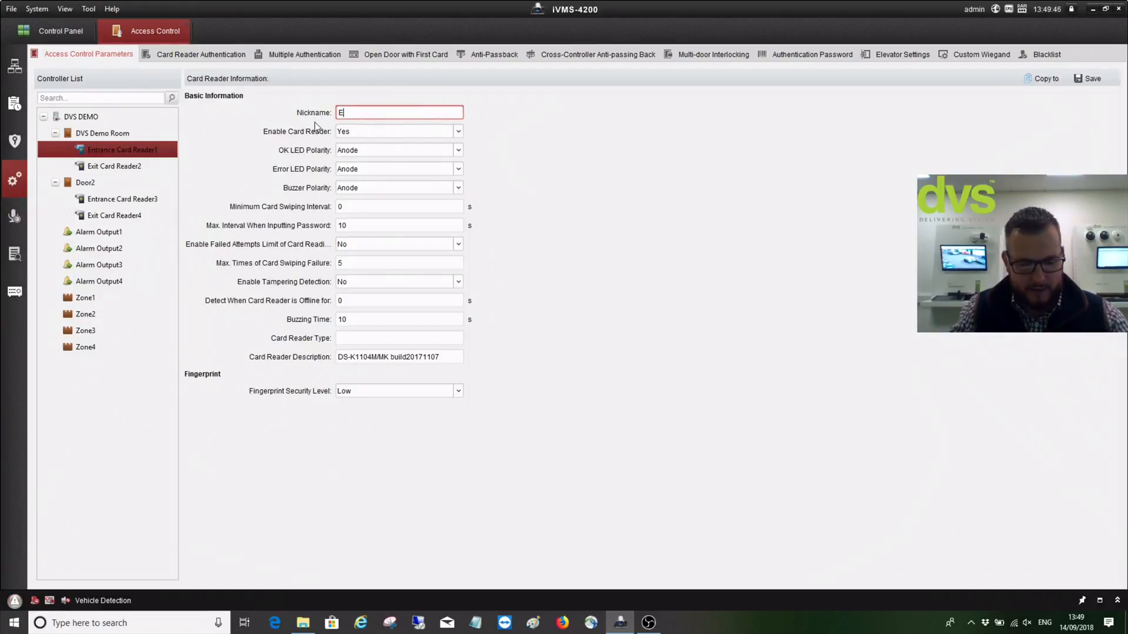
text(xternal Vnda)
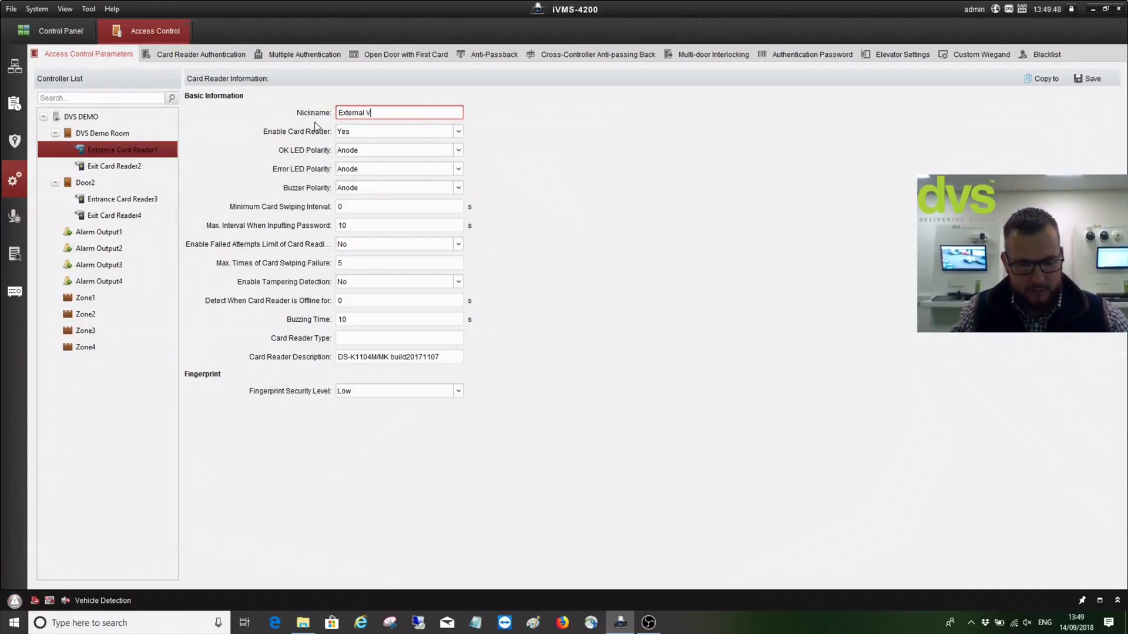
key(BackSpace)
key(BackSpace)
key(BackSpace)
key(BackSpace)
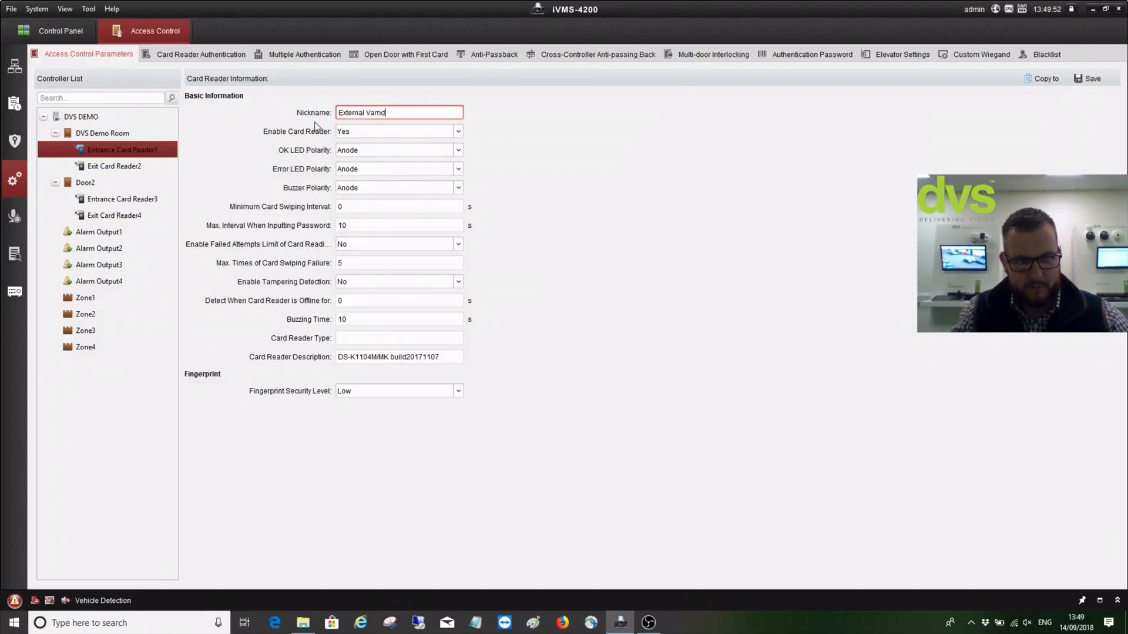
text(Vandal Rea)
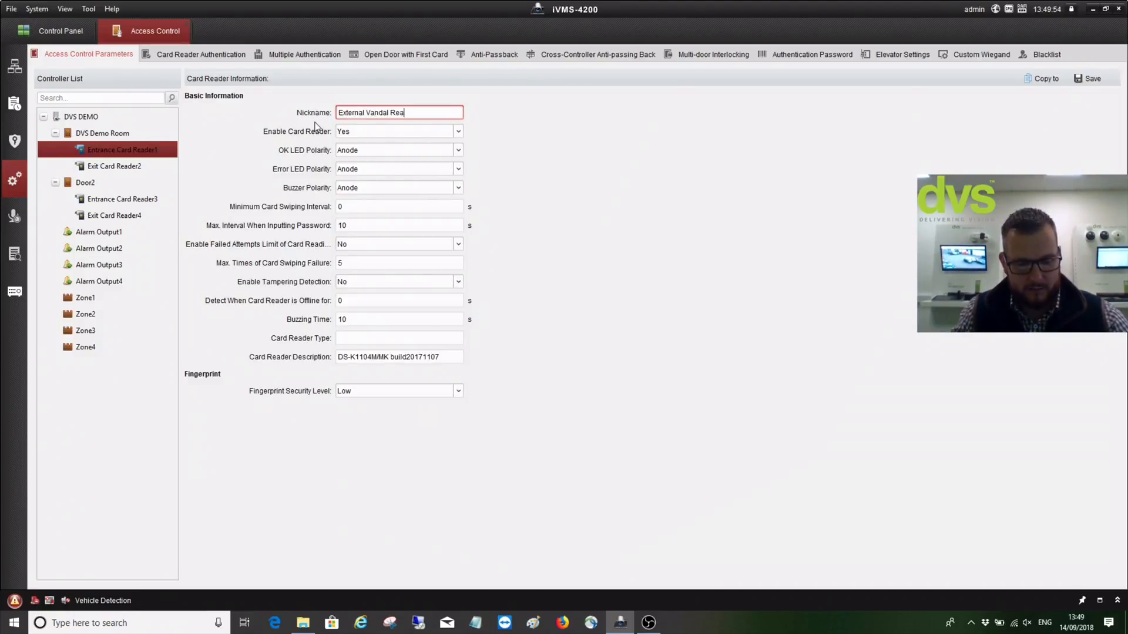
text(der)
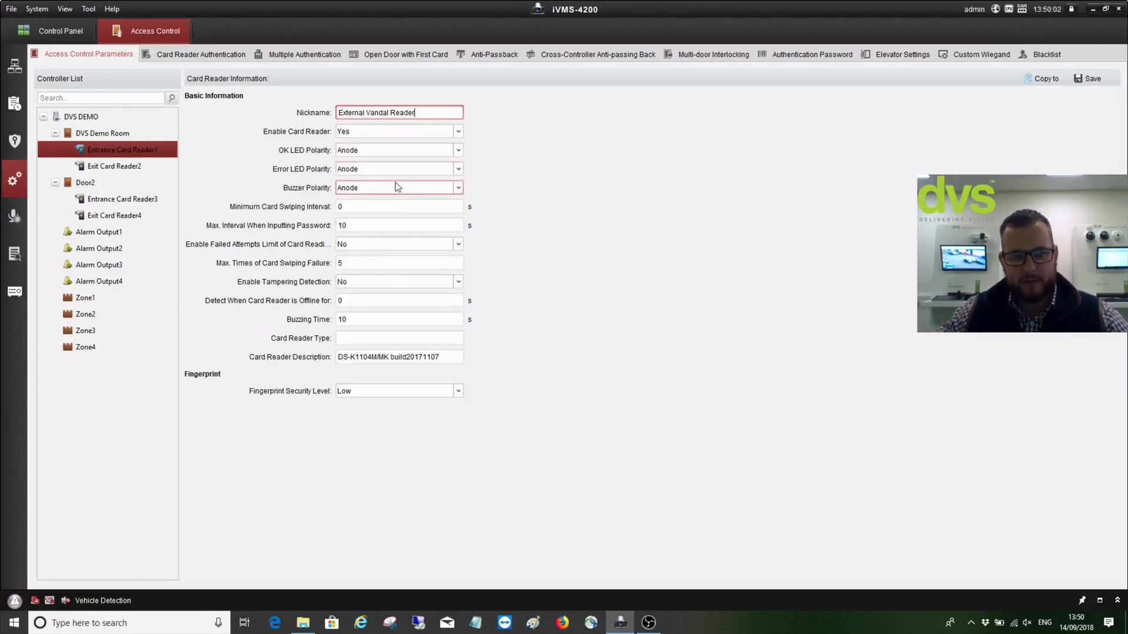
click(405, 154)
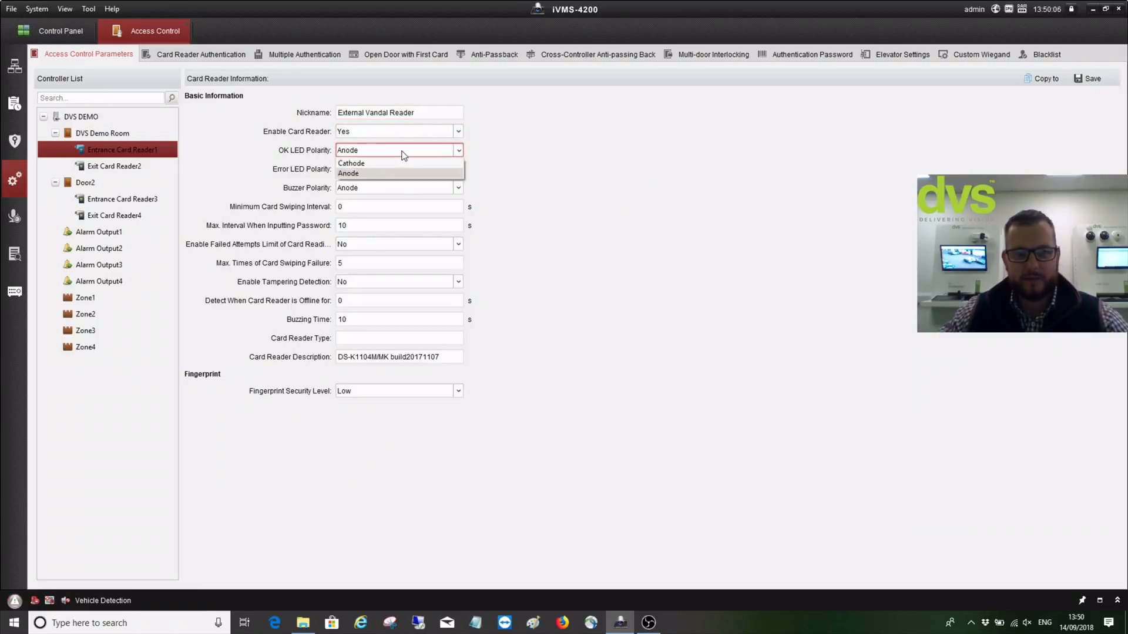
click(403, 152)
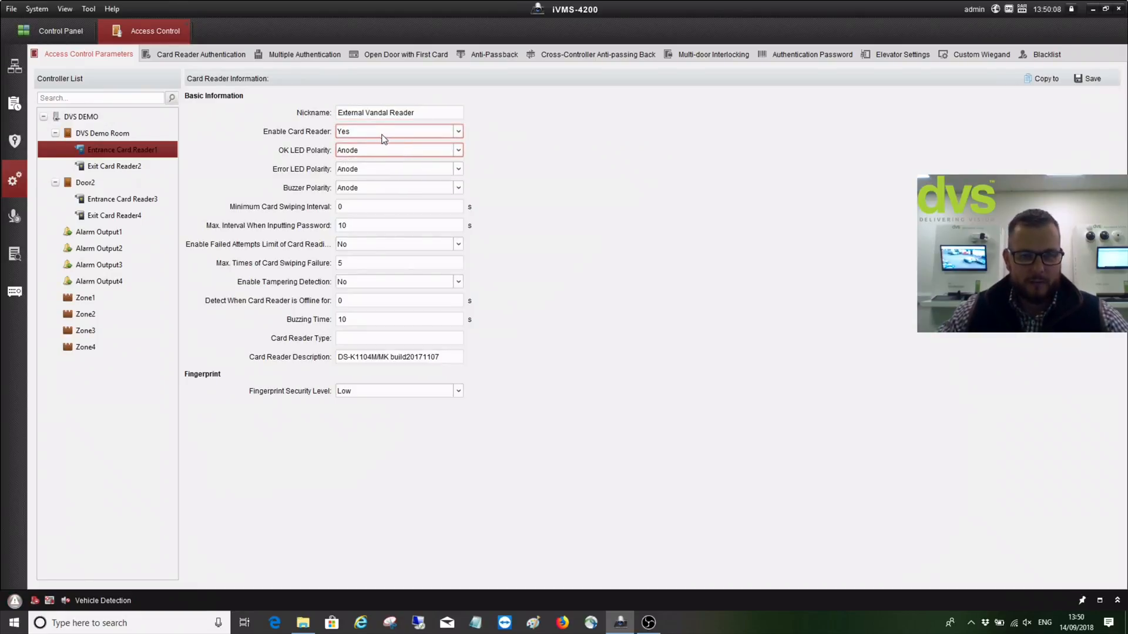
Toggle the failed-attempts limit to Yes and back to No, leaving it disabled
click(353, 224)
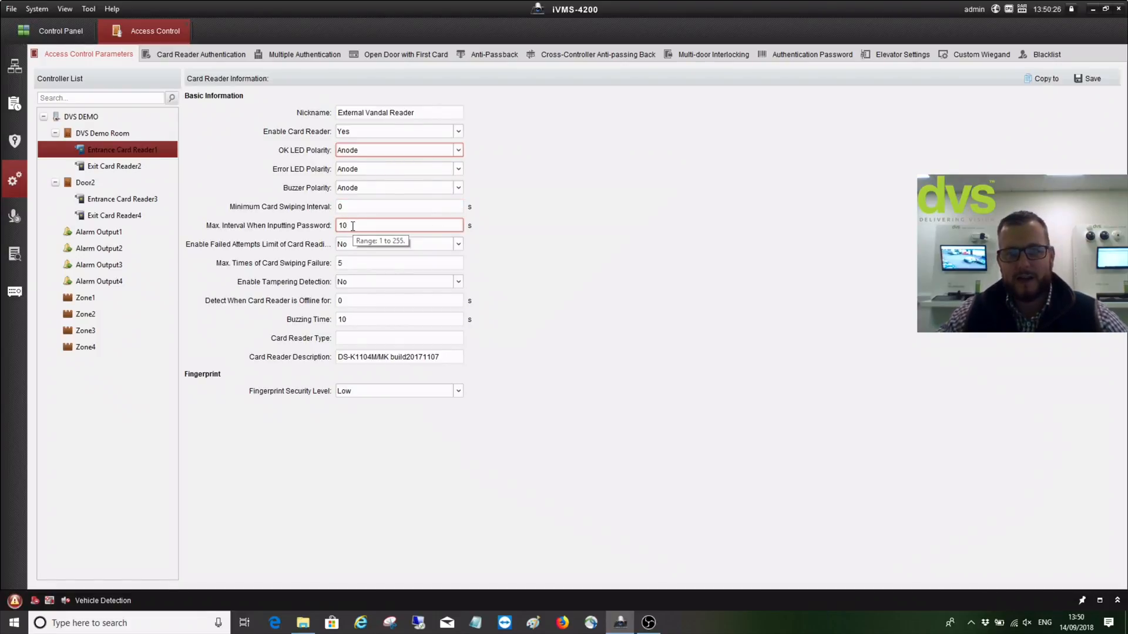
click(347, 246)
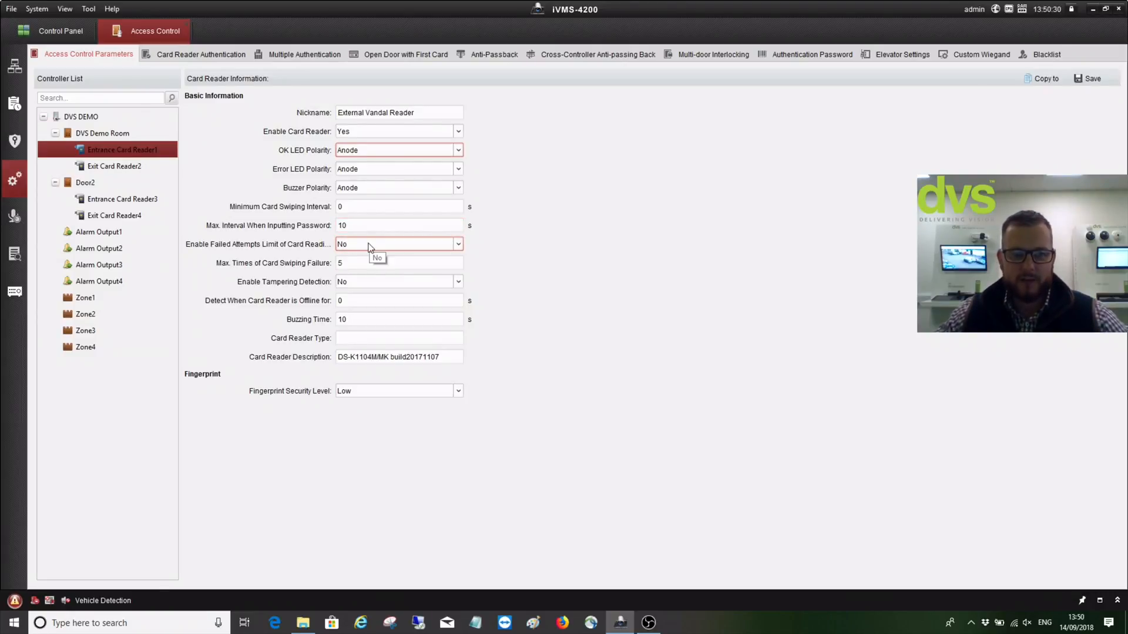
click(346, 248)
click(347, 264)
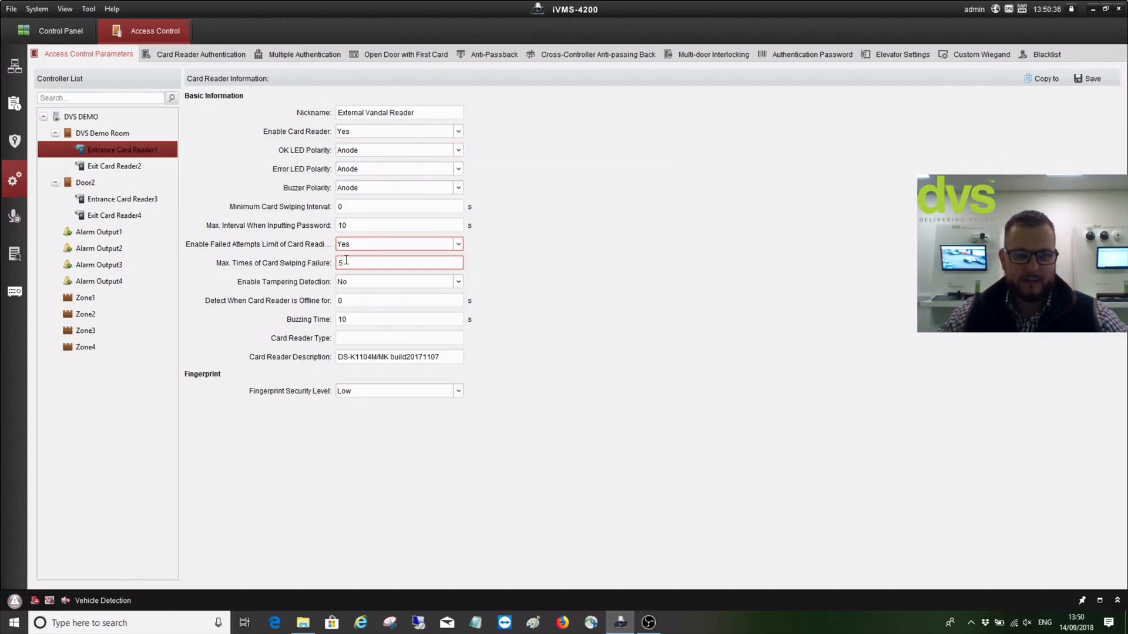
click(346, 248)
click(345, 263)
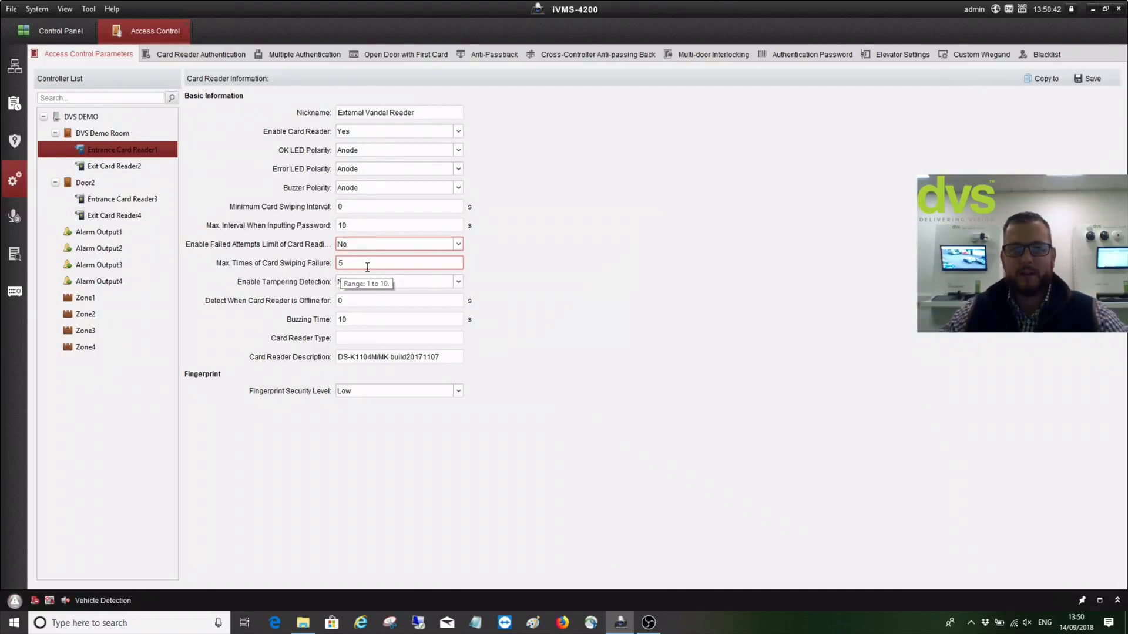
click(379, 303)
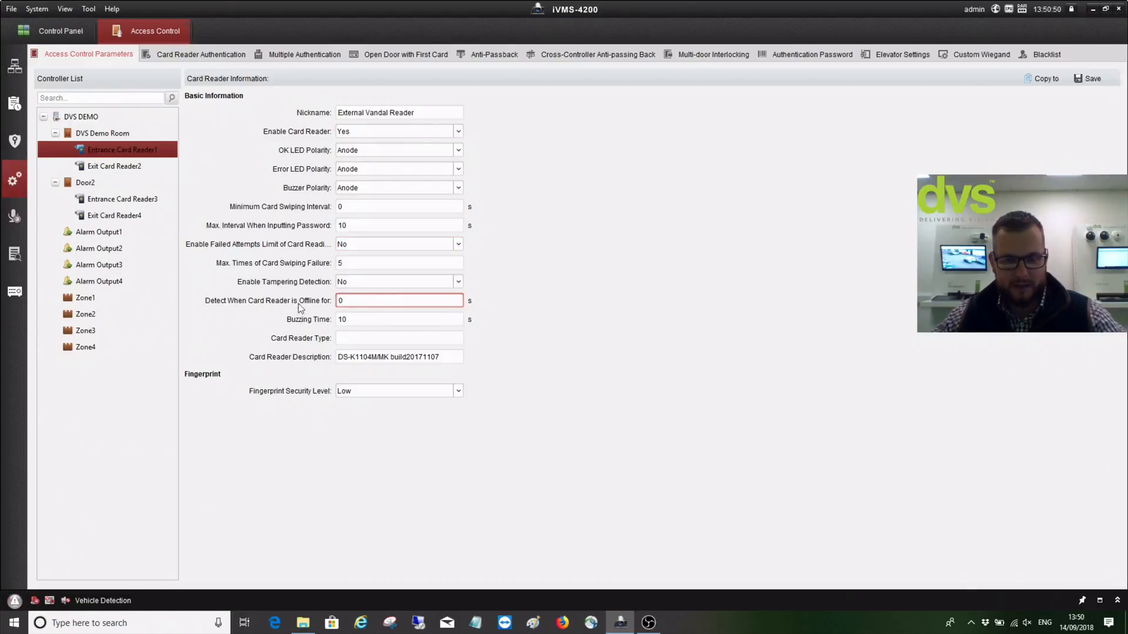
Set the reader's offline detection time to 120 s and save
text(120)
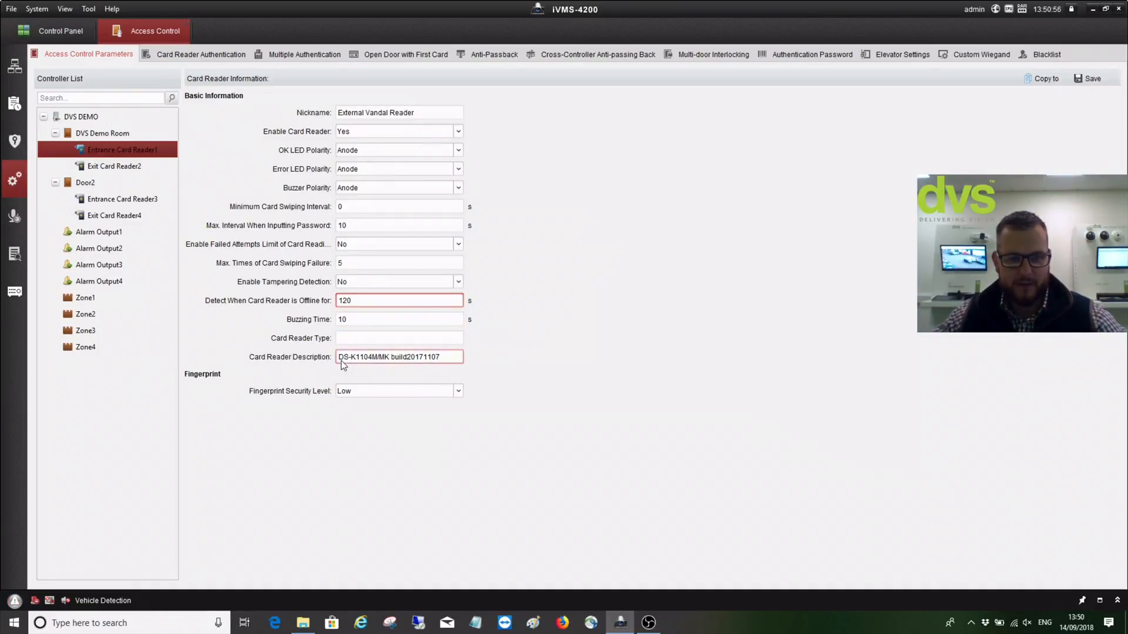
click(411, 358)
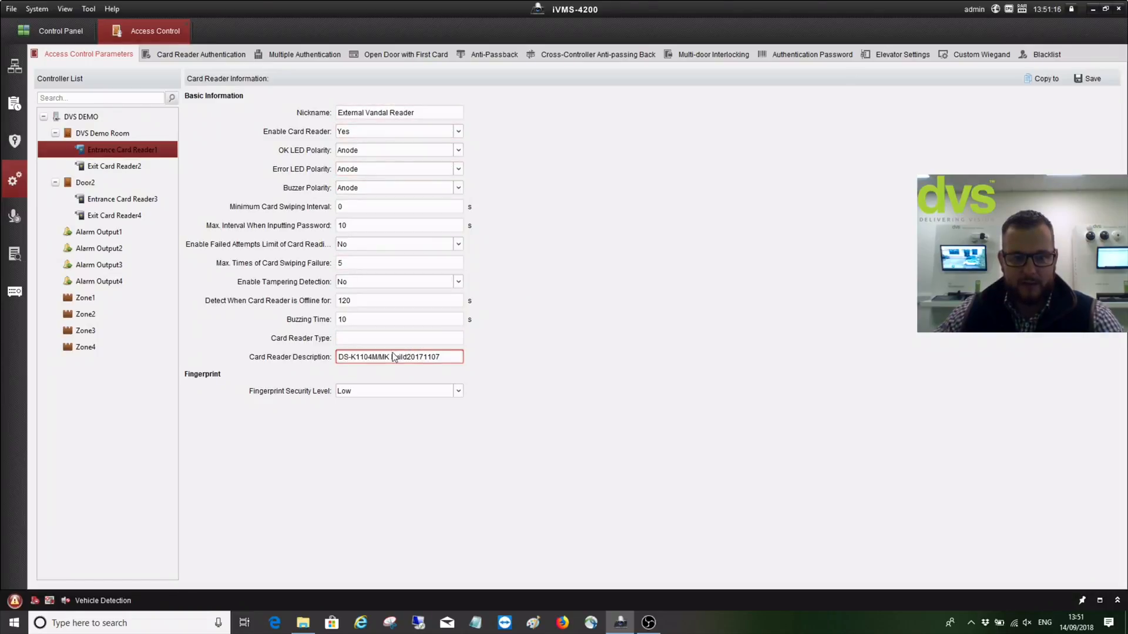
click(1096, 81)
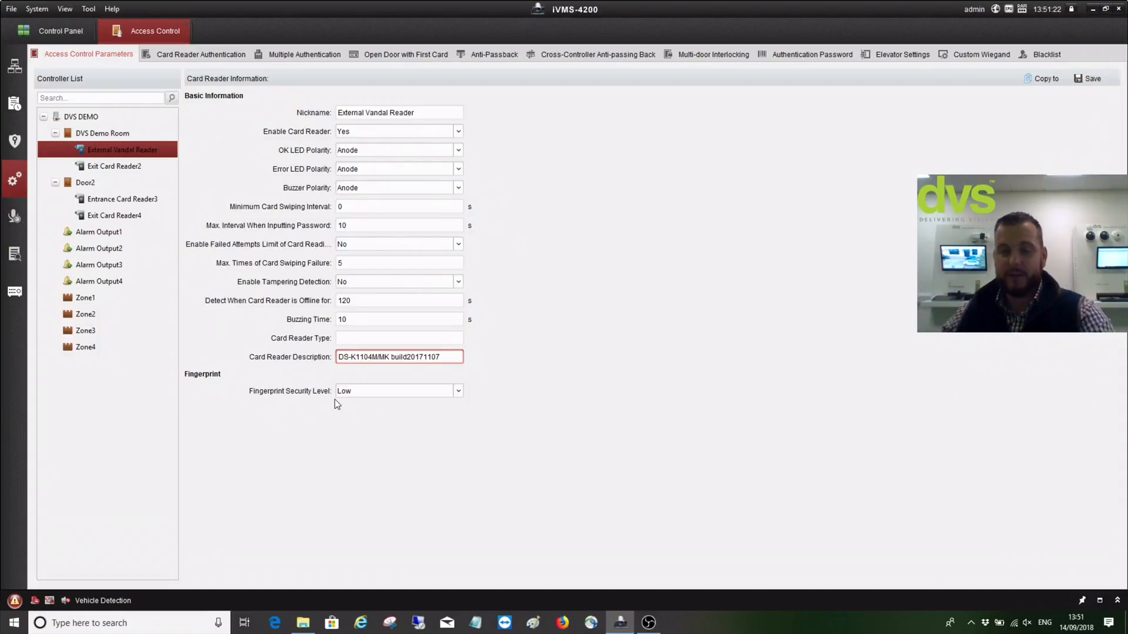
Keep fingerprint security level at Low, save again, and select Exit Card Reader2
click(404, 391)
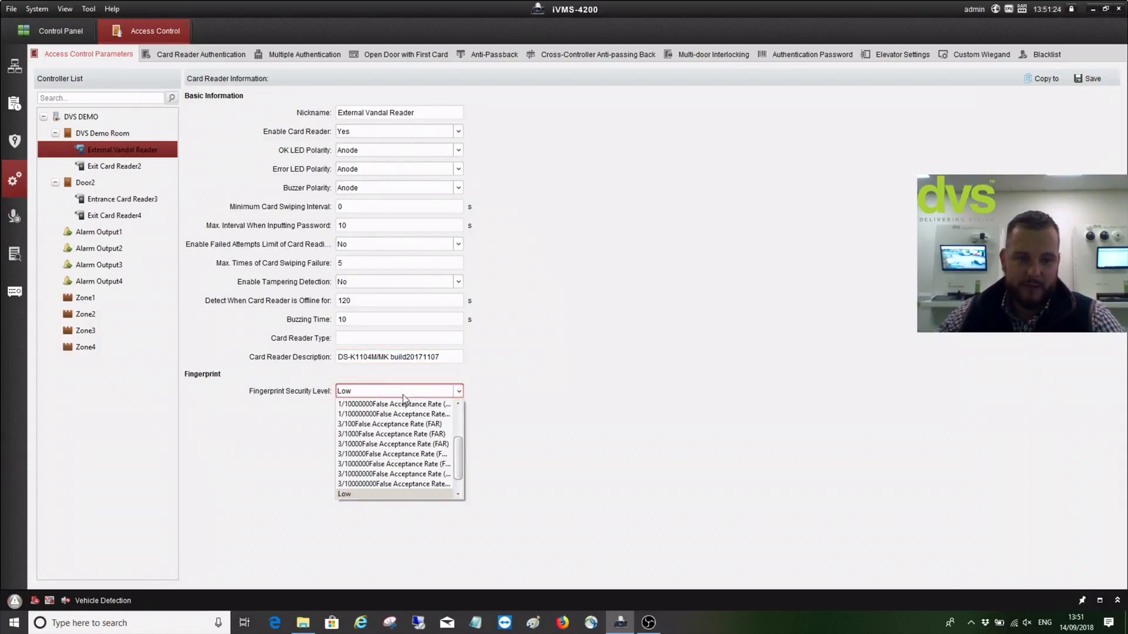
scroll(397, 434, up, 2)
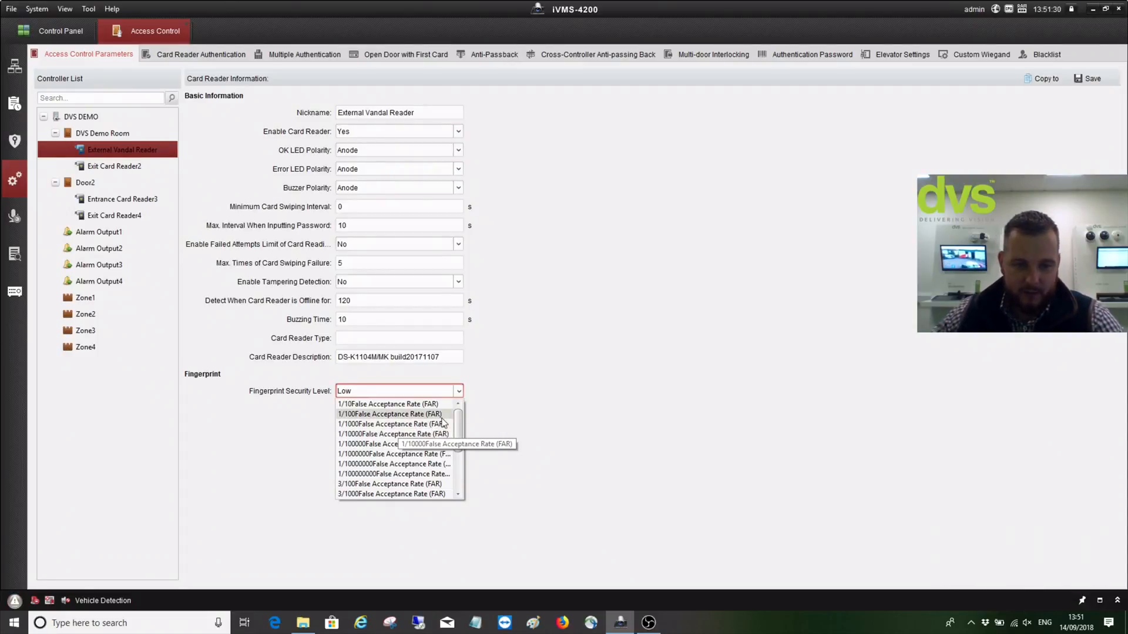
scroll(459, 434, down, 1)
mouse_move(458, 430)
mouse_down()
mouse_move(456, 483)
mouse_move(461, 428)
mouse_up()
click(531, 443)
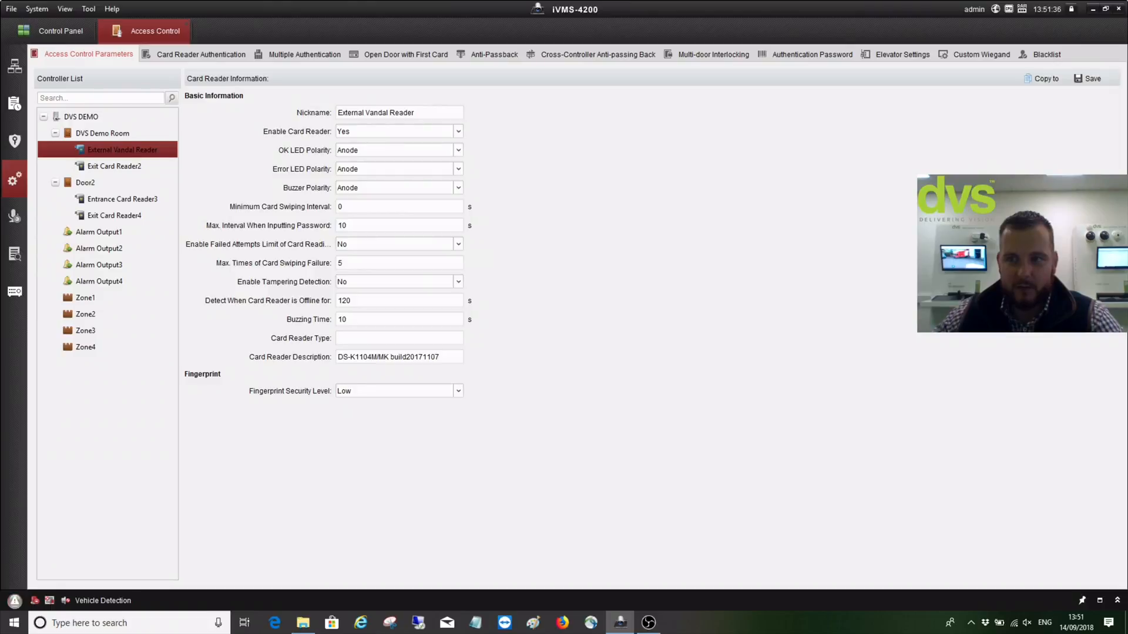
click(1092, 79)
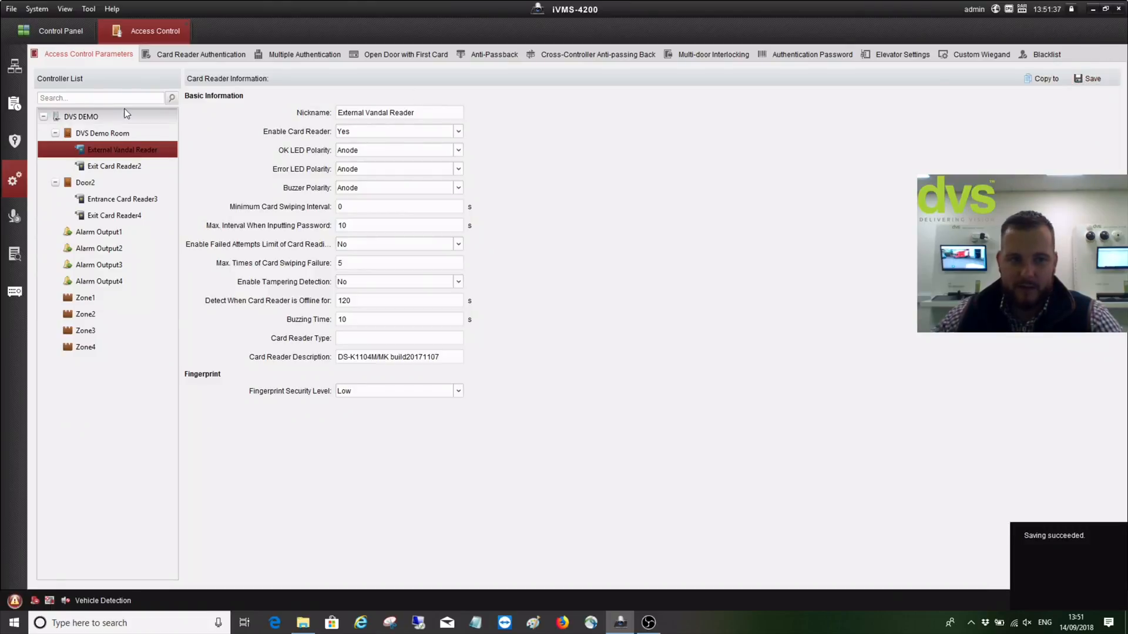
click(96, 165)
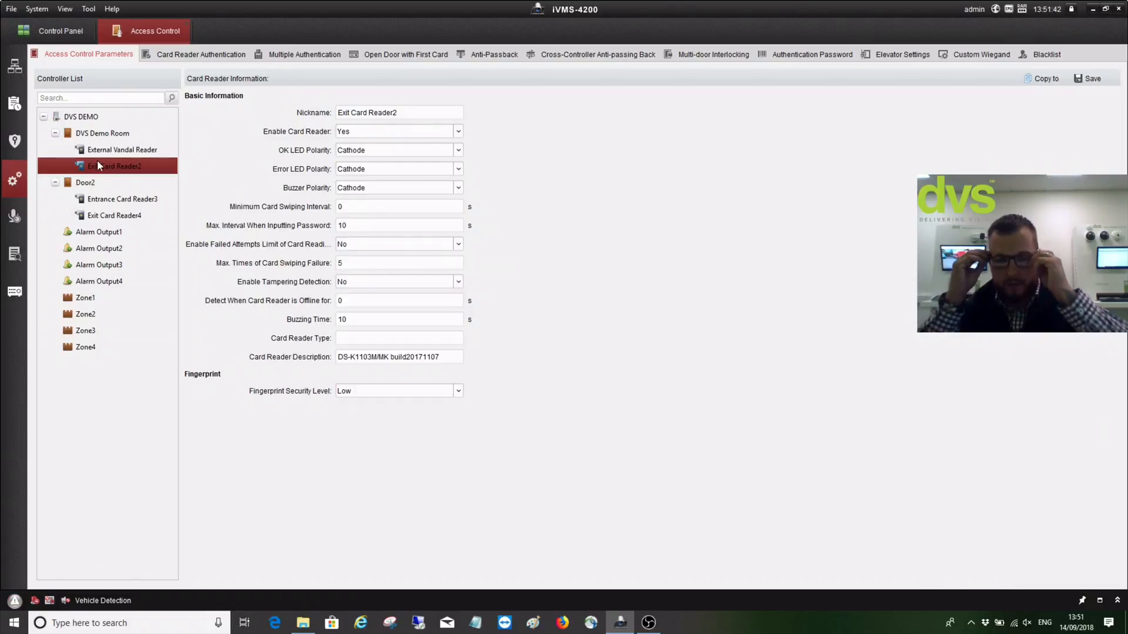
Rename Exit Card Reader2 to 'Internal Reader', save, and select Entrance Card Reader3
drag(398, 112, 330, 113)
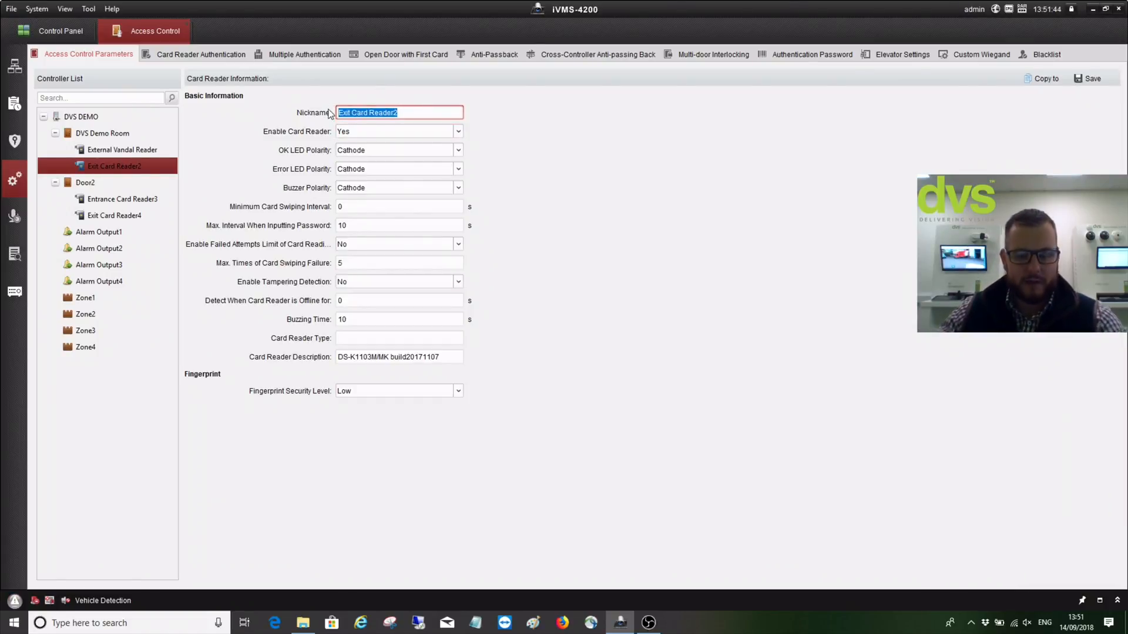
text(Internal )
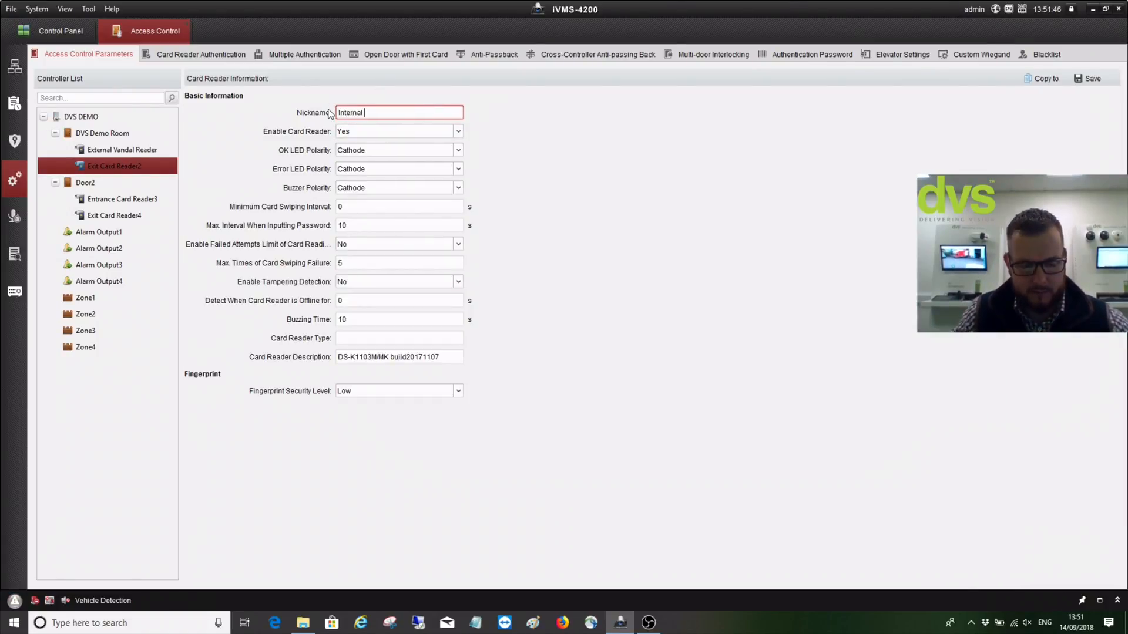
text(Reader)
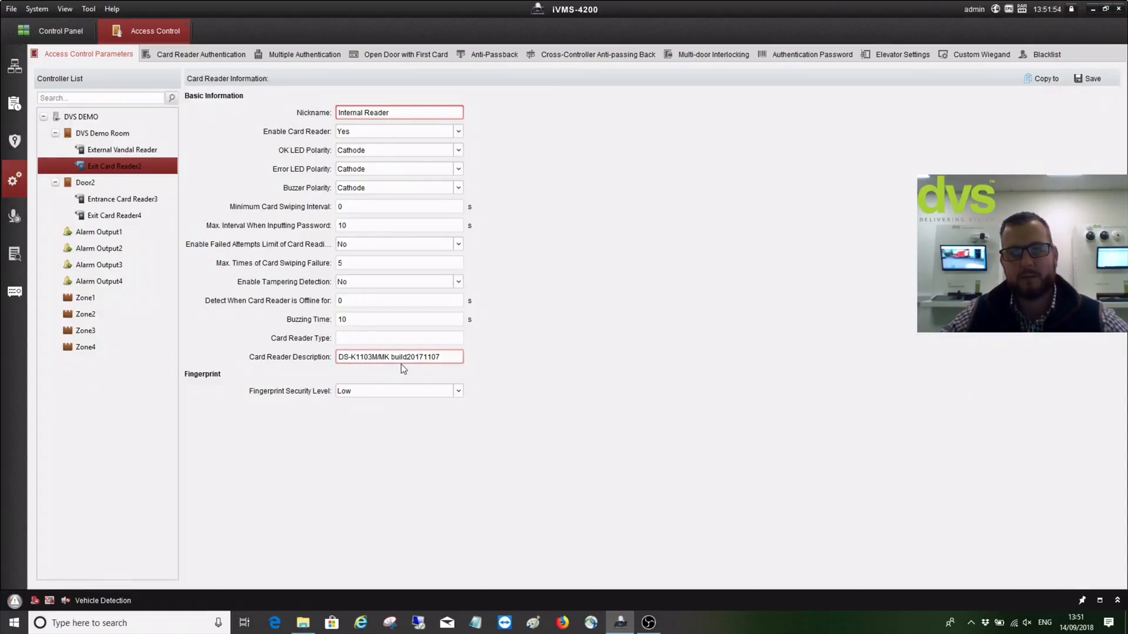
click(1092, 83)
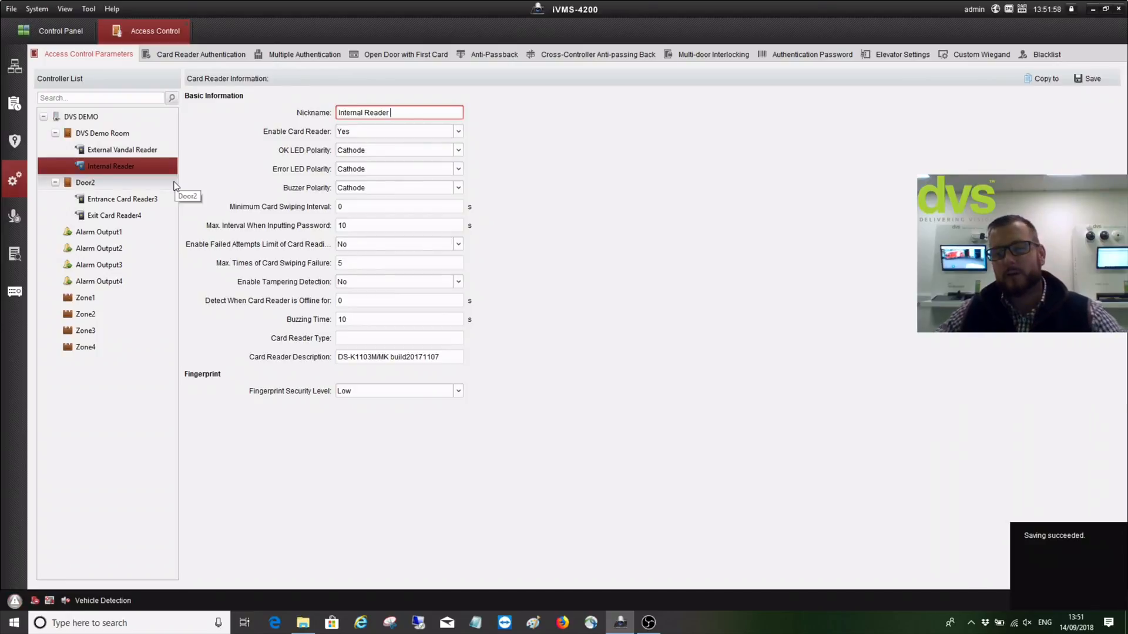
click(115, 199)
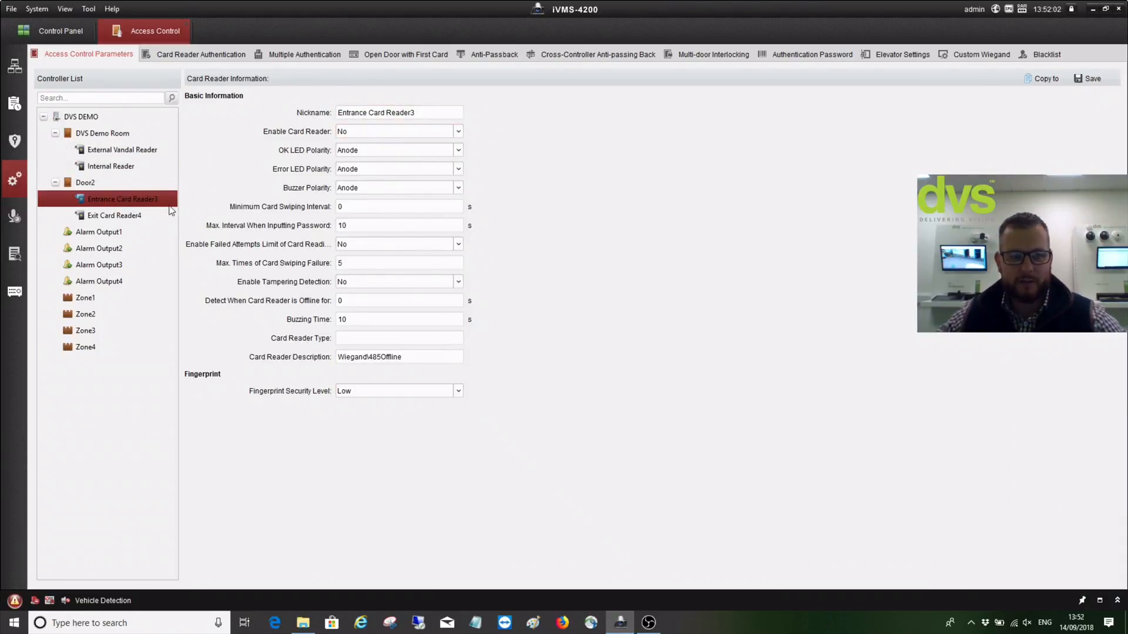
Save Exit Card Reader4's settings and view Alarm Output1
click(139, 216)
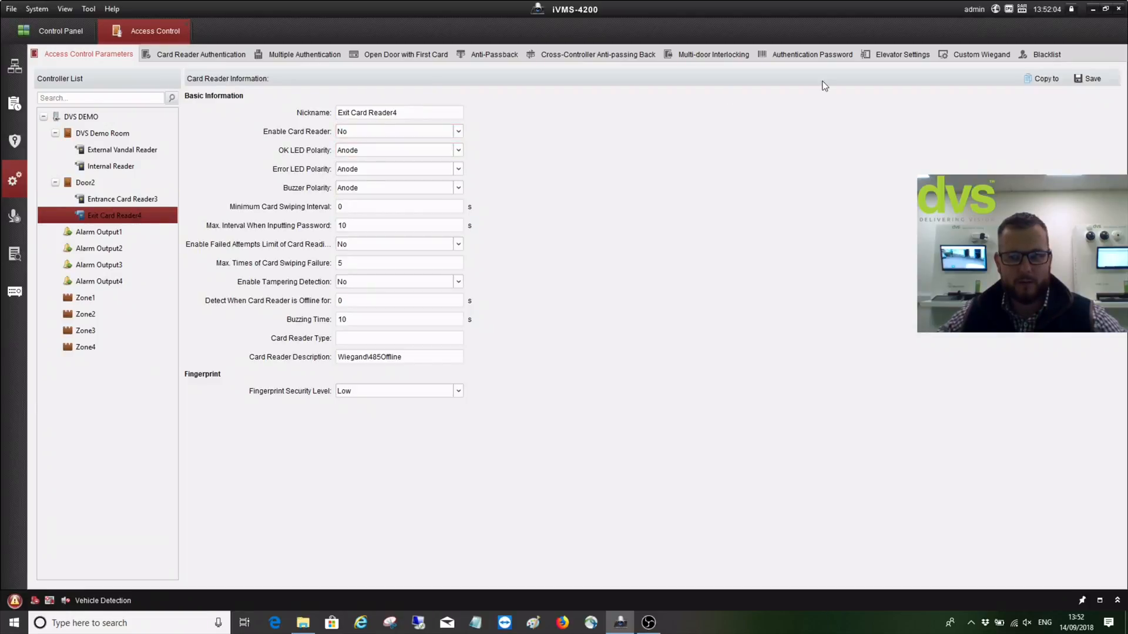
click(1093, 80)
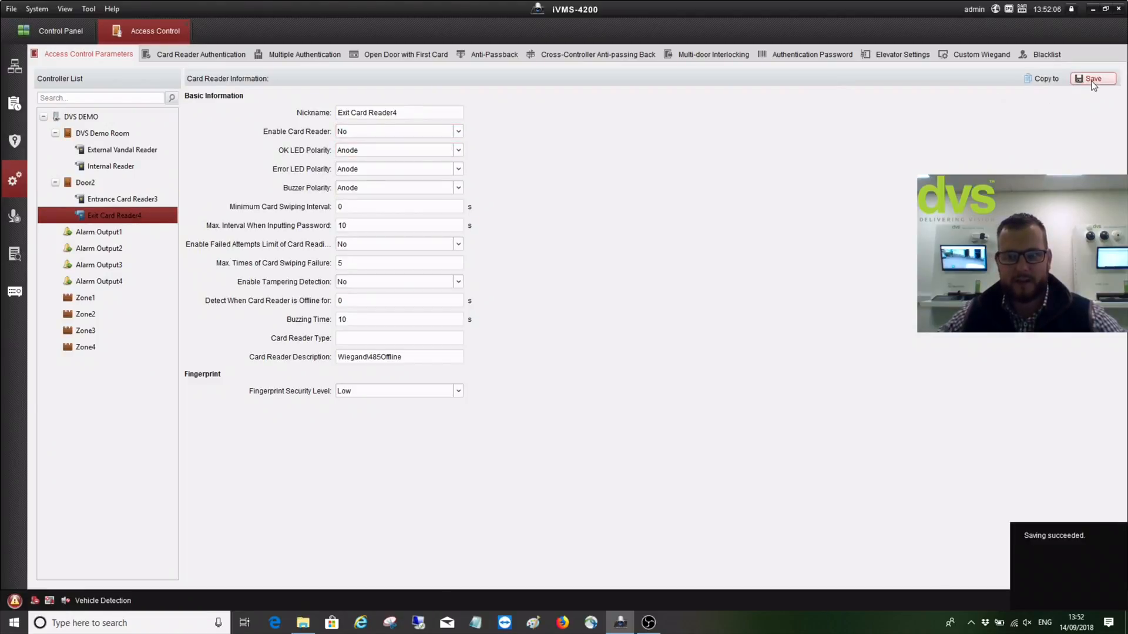
click(118, 237)
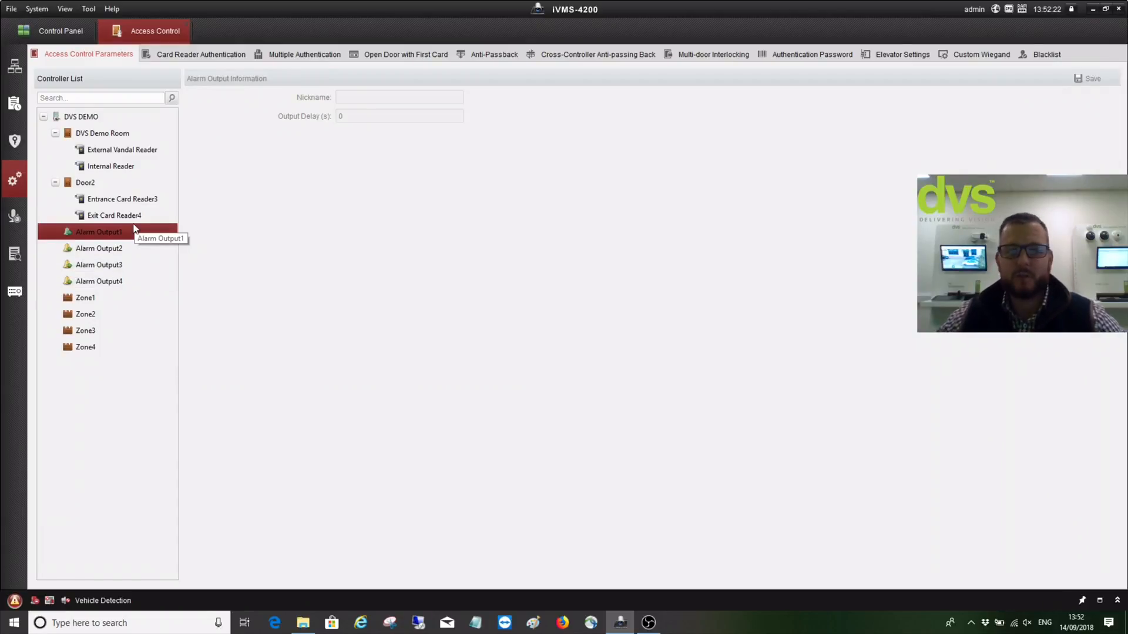
Review External Vandal Reader, Internal Reader and the DVS Demo Room door, then go to the person list
click(117, 153)
click(117, 169)
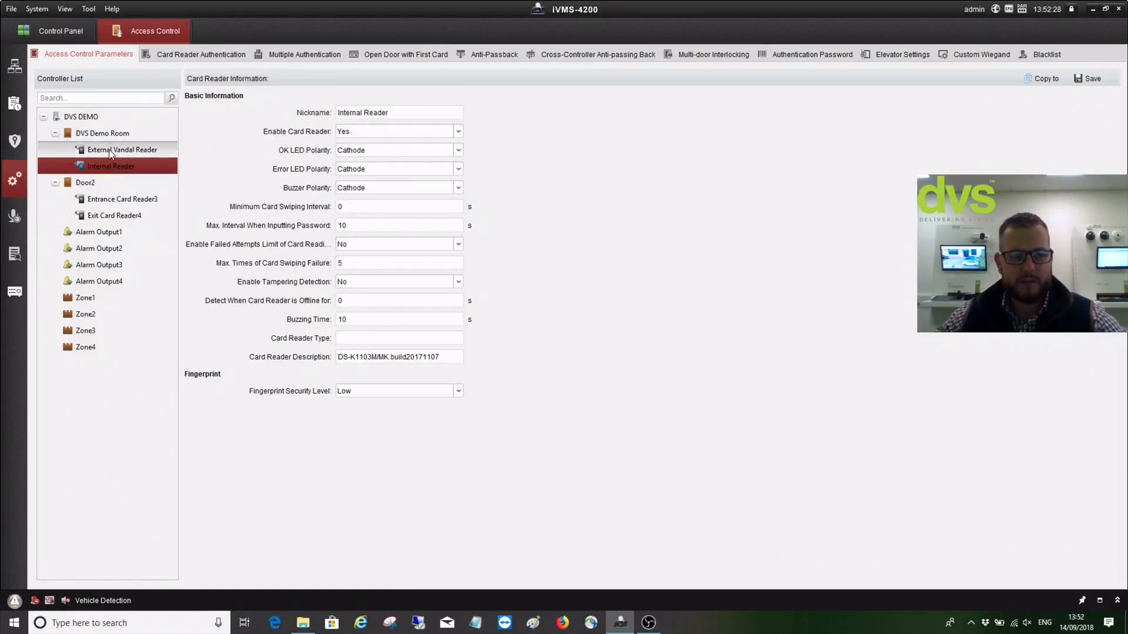
click(110, 137)
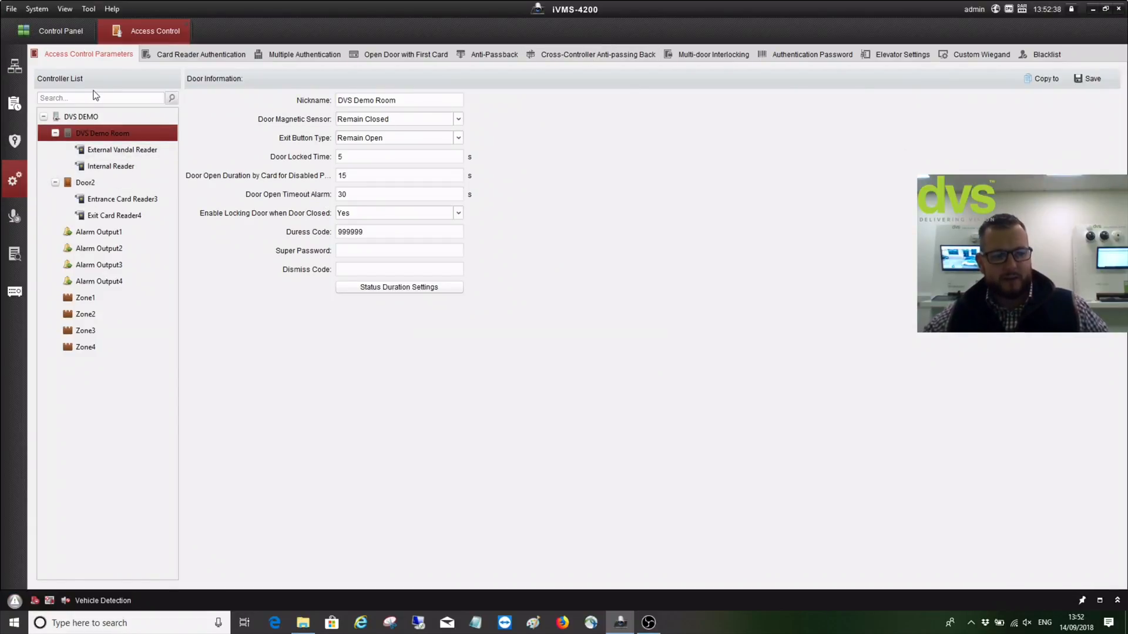
click(11, 71)
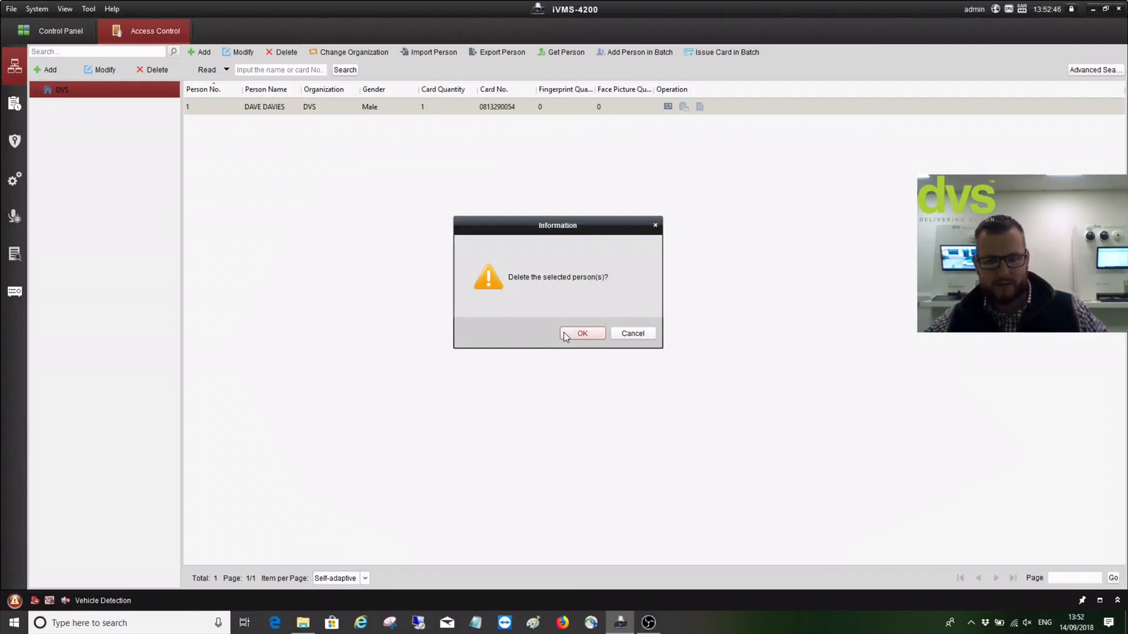
Delete the existing person, apply the deletion to the devices, and dismiss the results
click(564, 333)
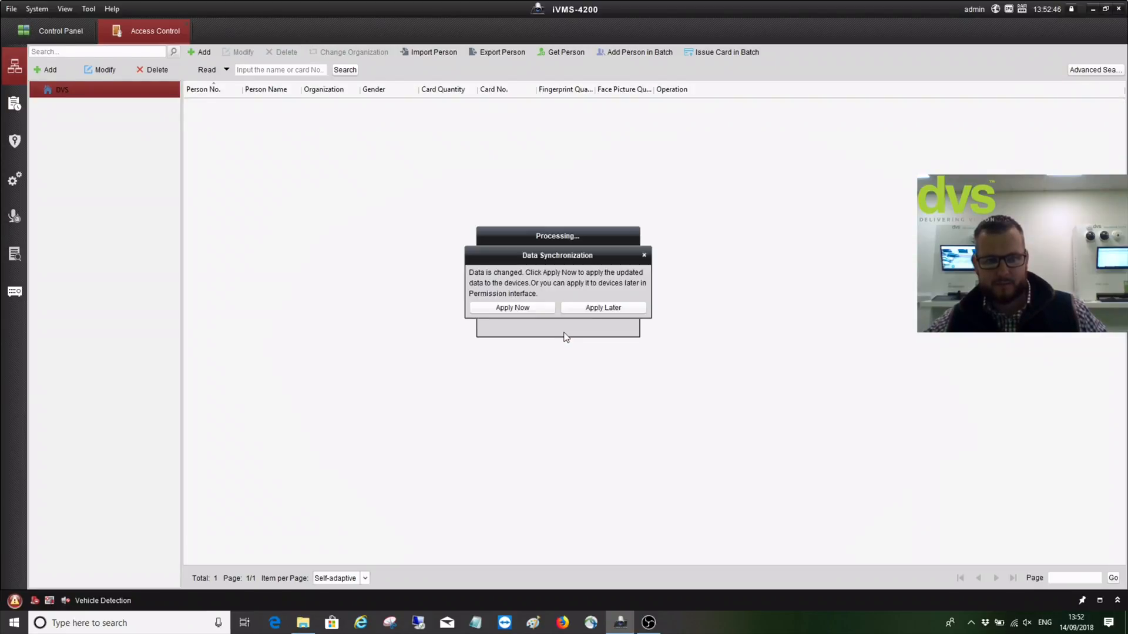
click(540, 311)
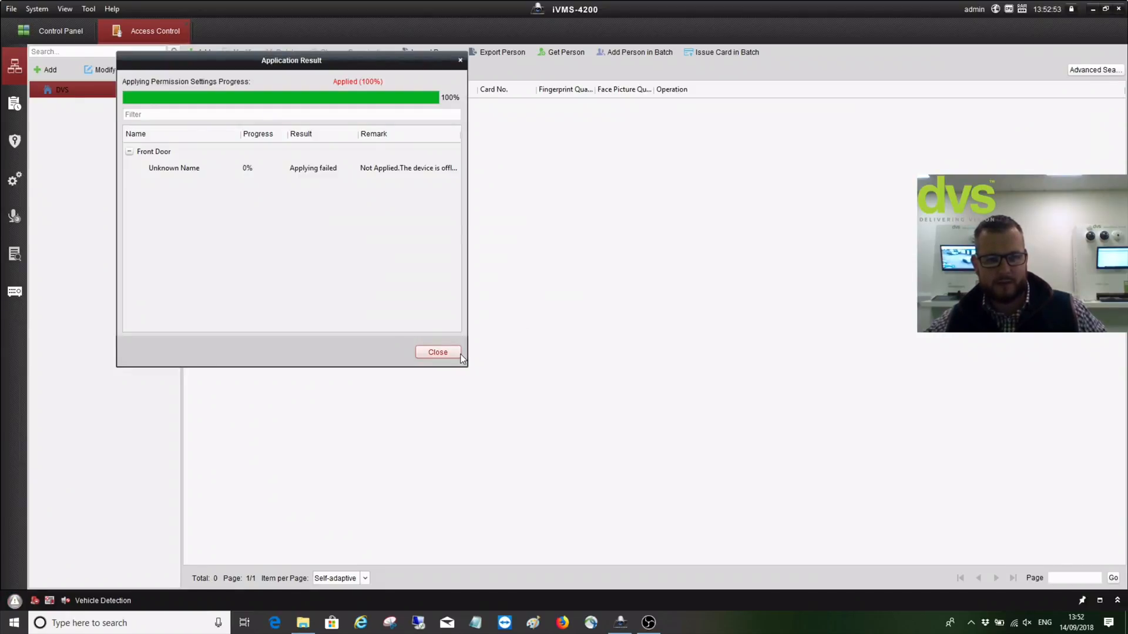
click(437, 353)
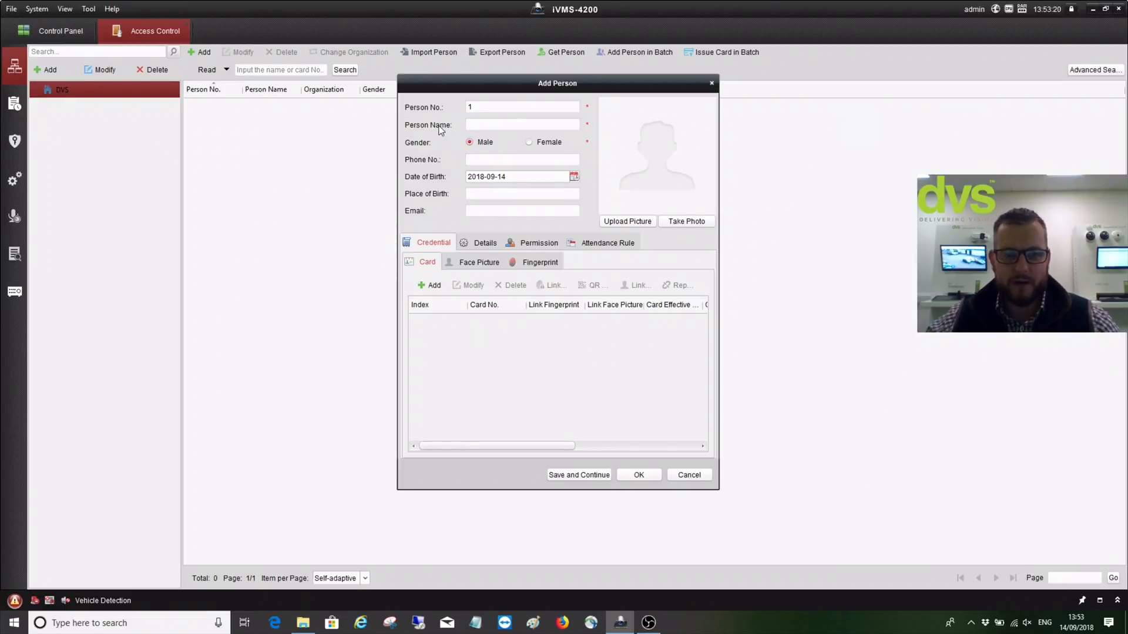
Enter the new person's name, phone number, place of birth Cardiff and e-mail address
click(507, 125)
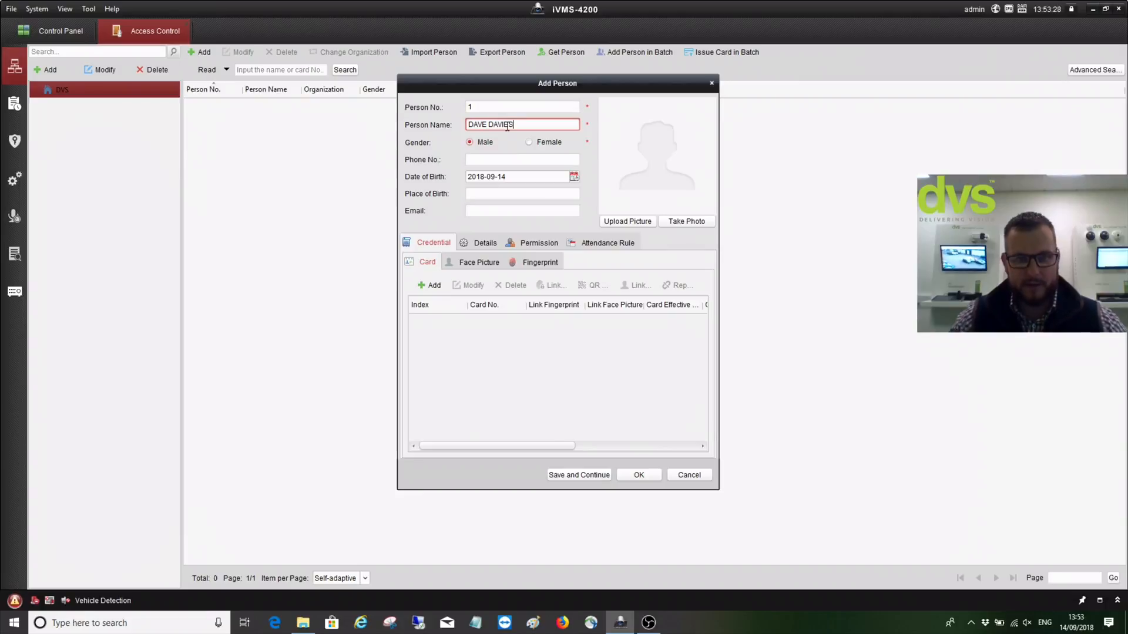
click(478, 158)
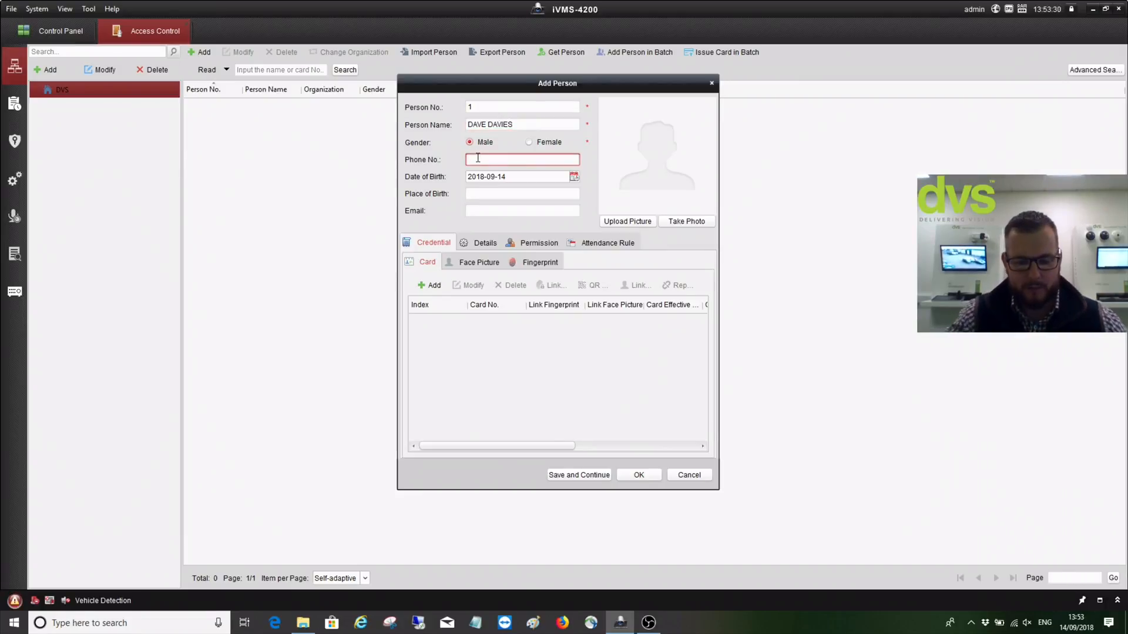
text(999)
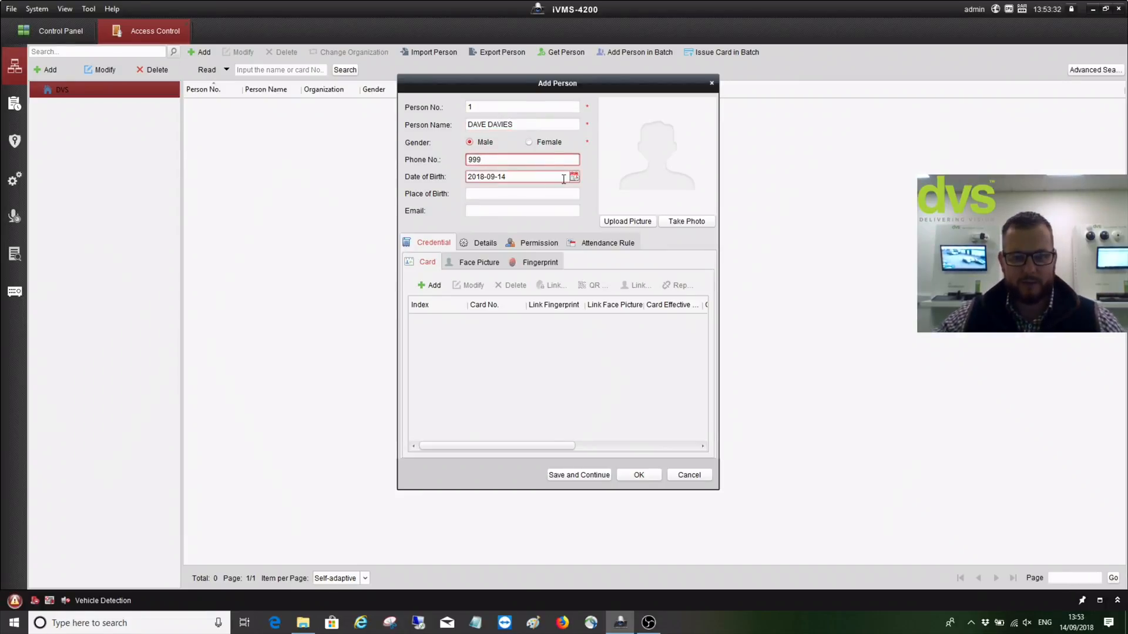
click(546, 195)
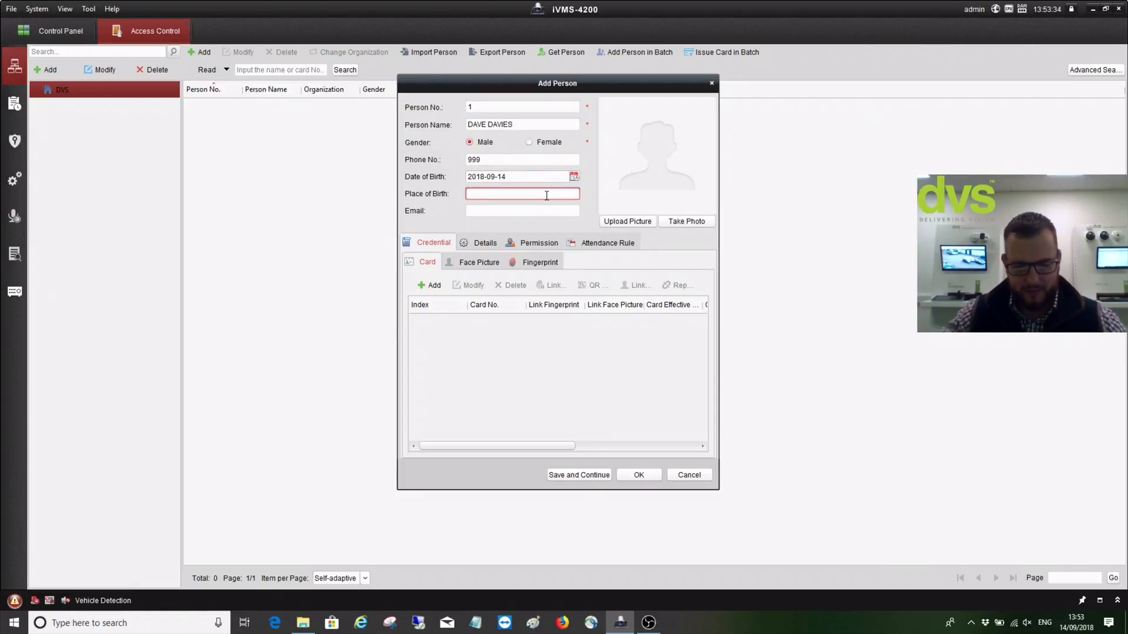
text(Cardiff)
click(534, 211)
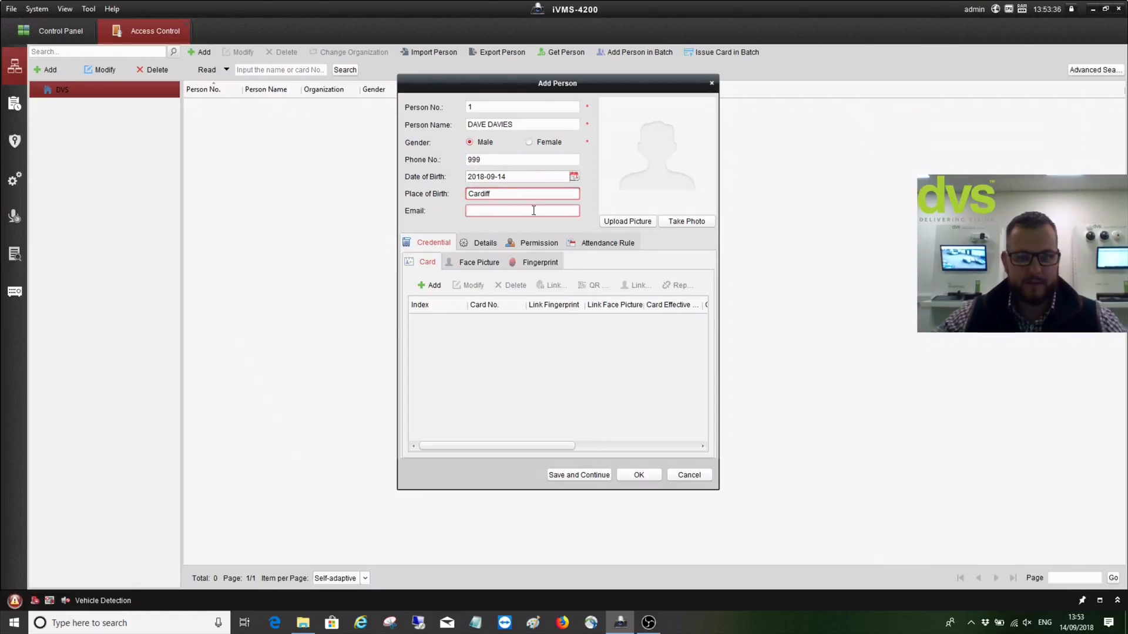
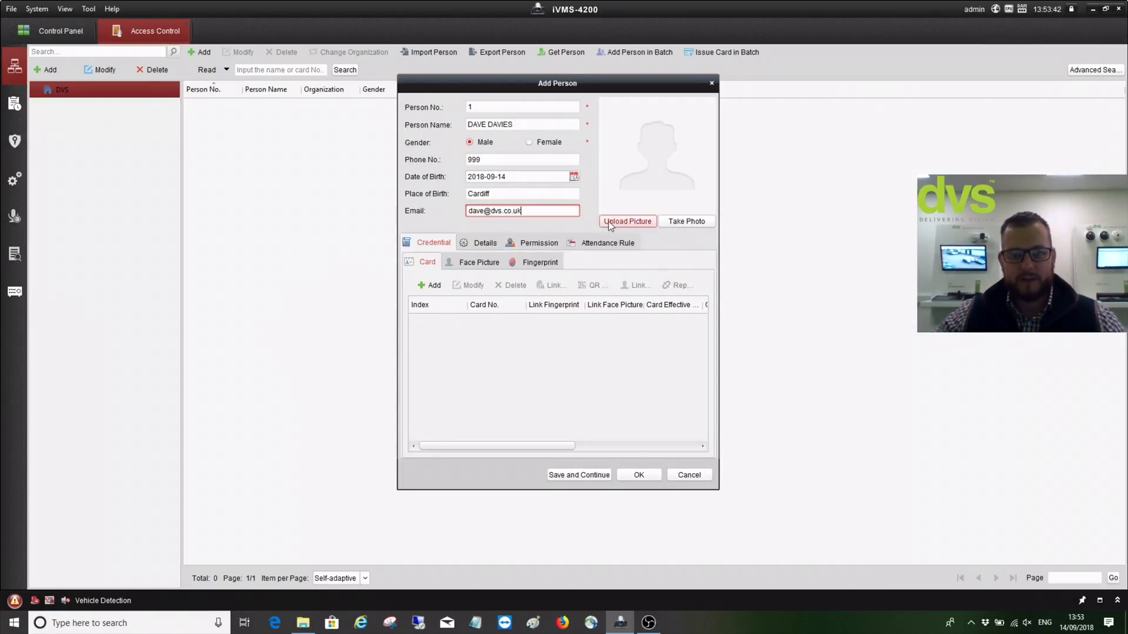
click(672, 223)
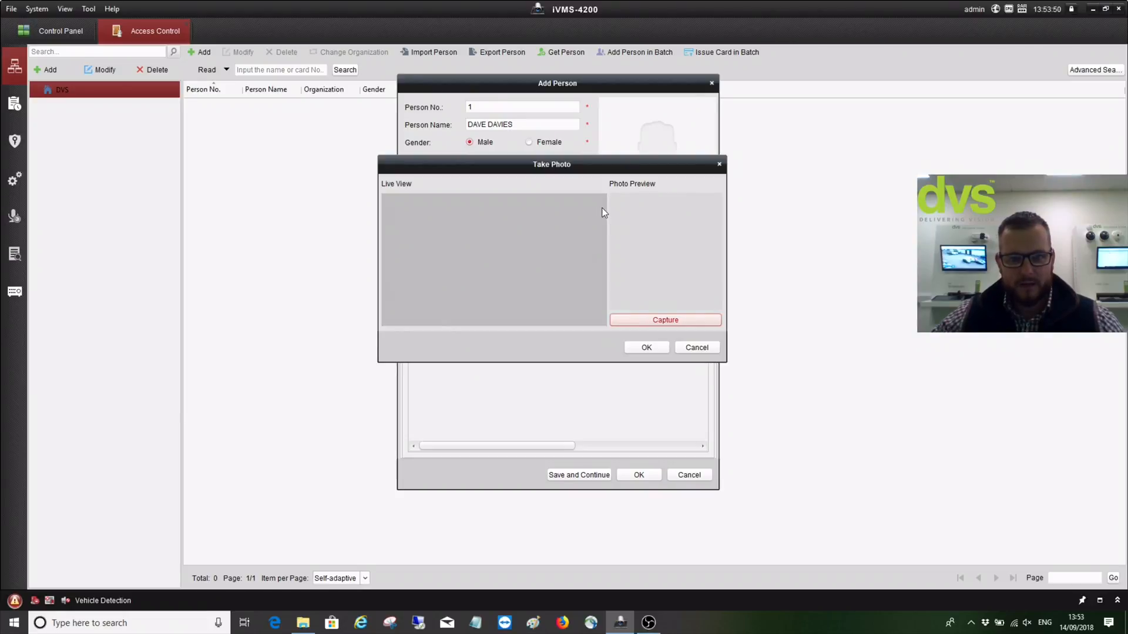
Try the photo capture and picture upload options, cancelling both without a picture
click(649, 350)
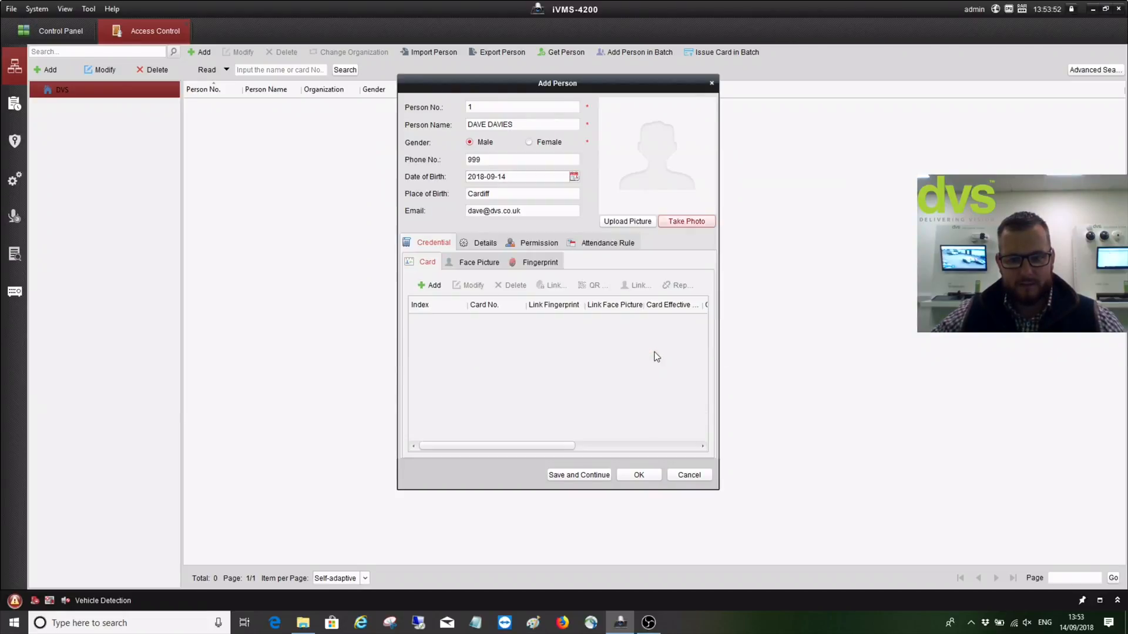
click(618, 222)
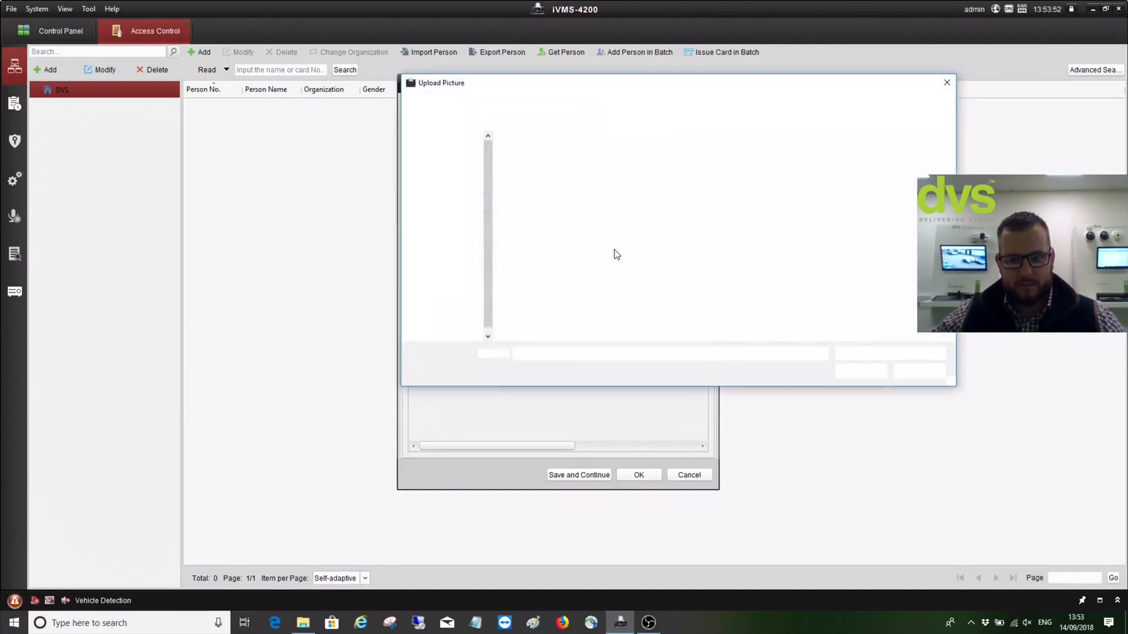
click(900, 372)
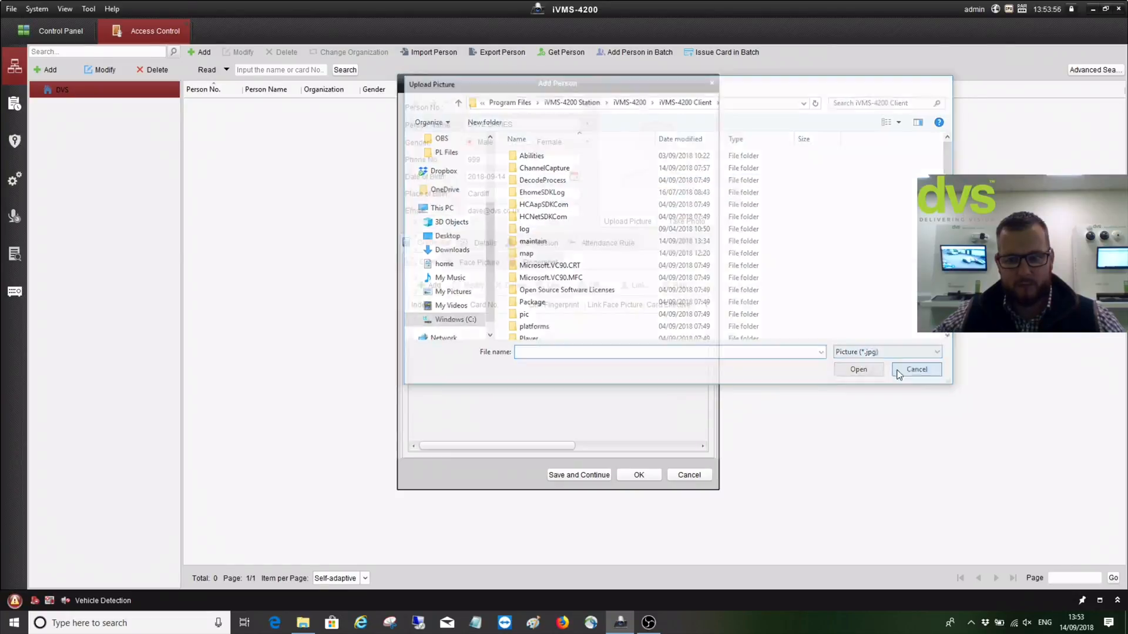
click(700, 222)
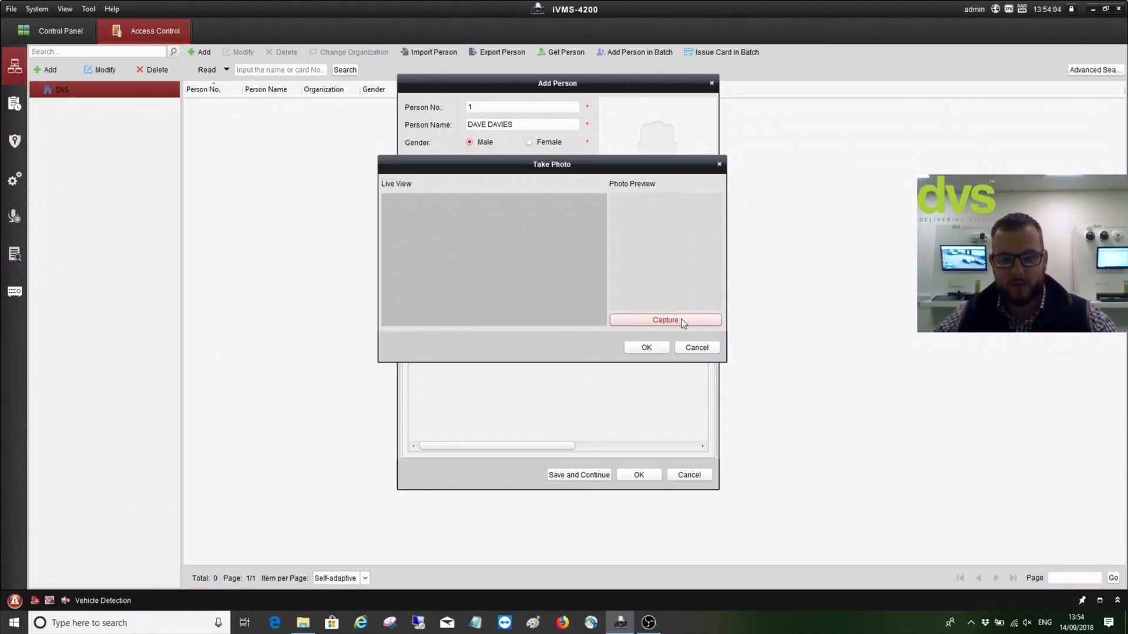
click(691, 348)
Browse the My Pictures JPG files and pick the person's portrait photo
click(611, 224)
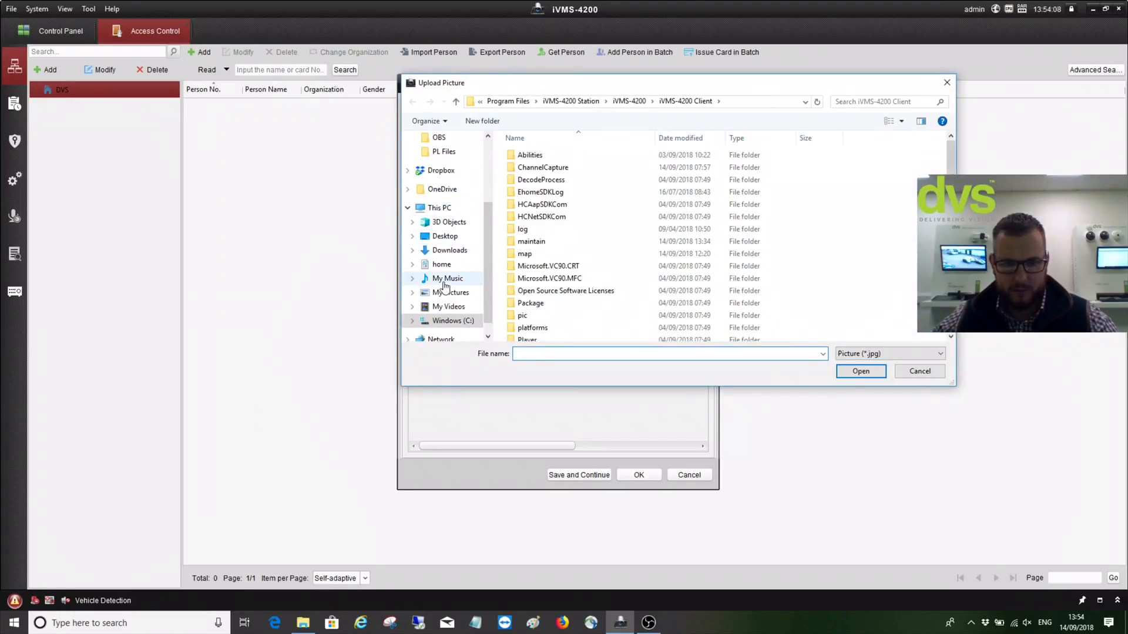
click(451, 293)
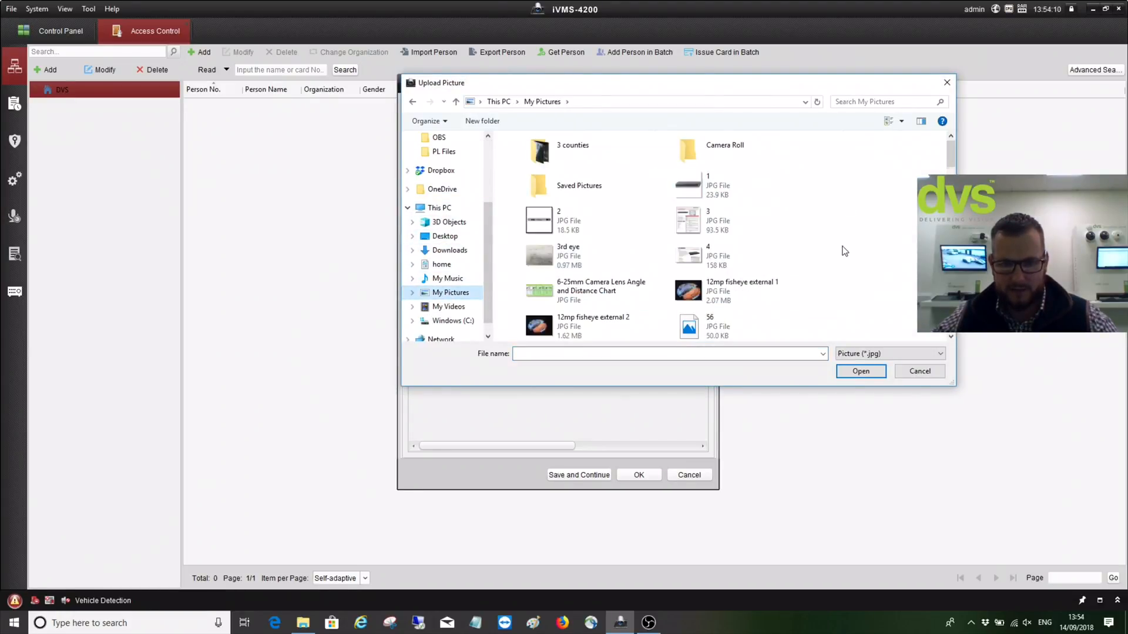
scroll(844, 251, down, 5)
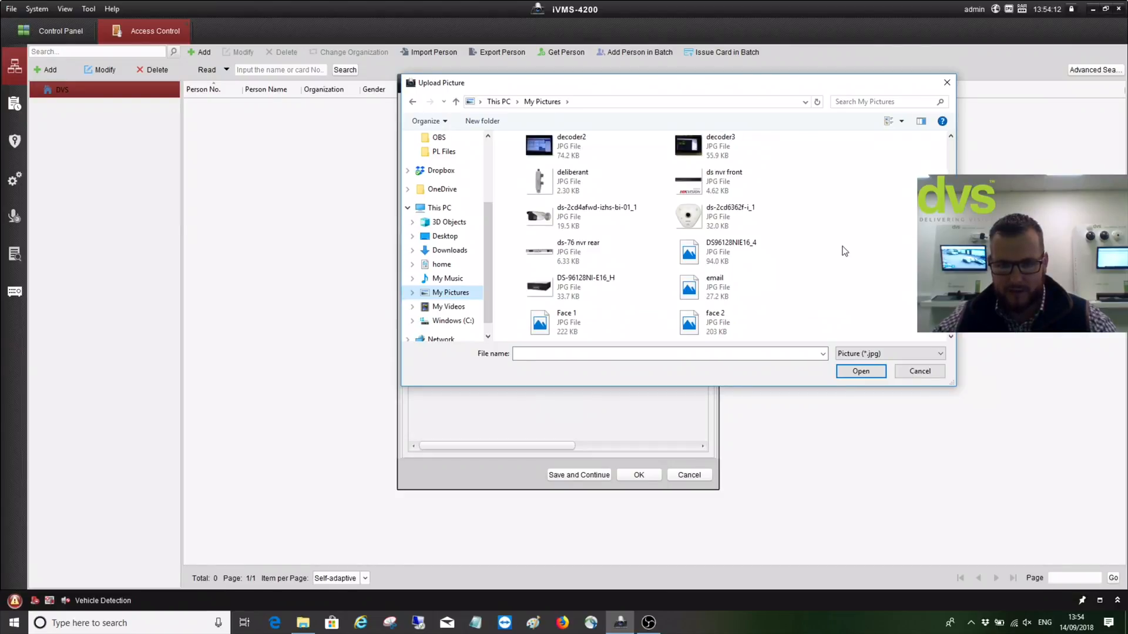
scroll(845, 251, down, 3)
scroll(844, 251, down, 3)
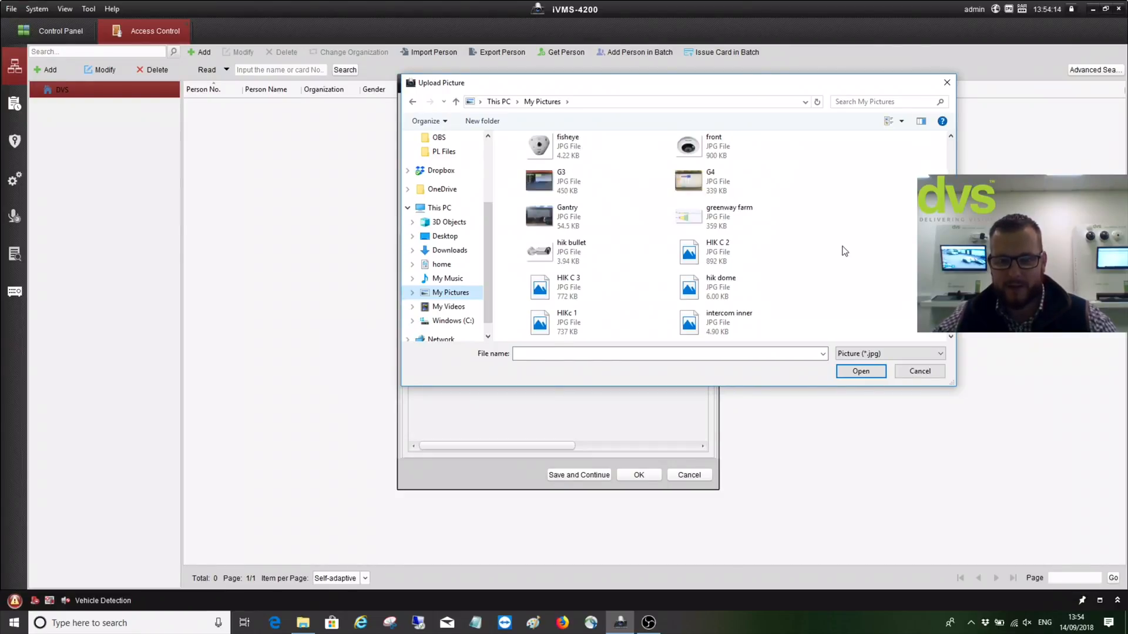
scroll(844, 251, down, 5)
scroll(845, 251, down, 5)
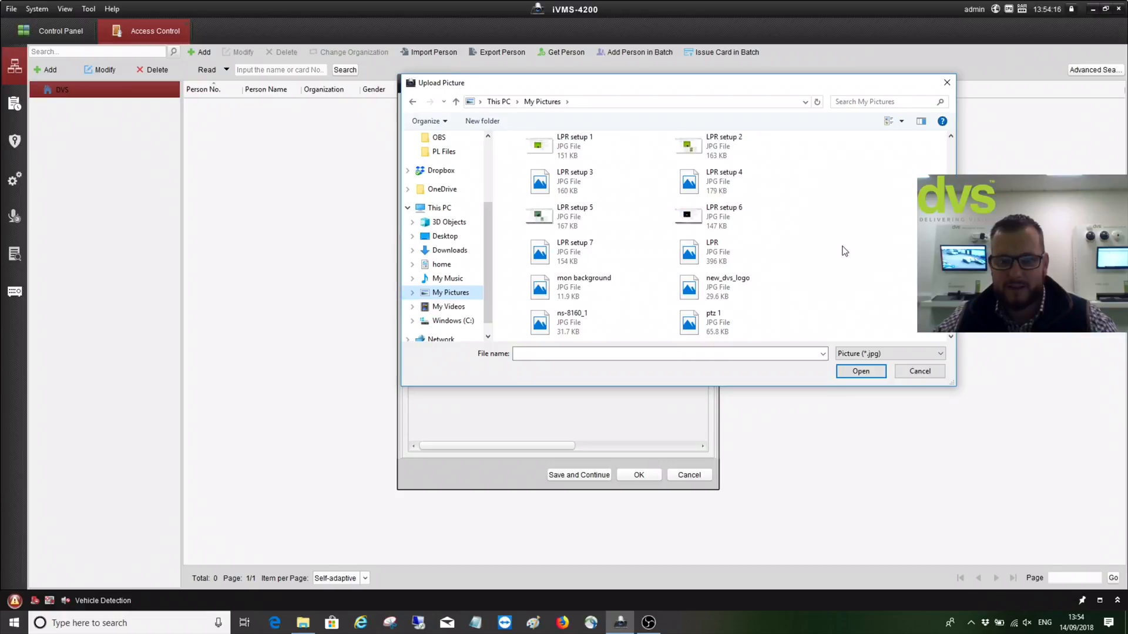
scroll(844, 251, down, 5)
scroll(844, 251, down, 3)
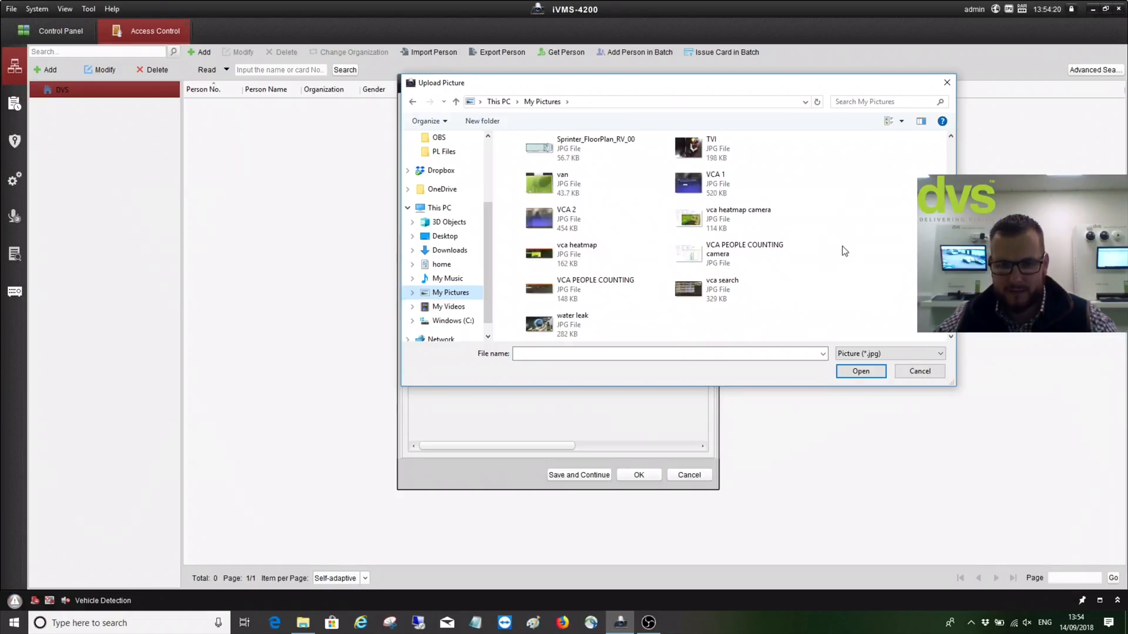
scroll(844, 250, up, 3)
scroll(845, 251, up, 10)
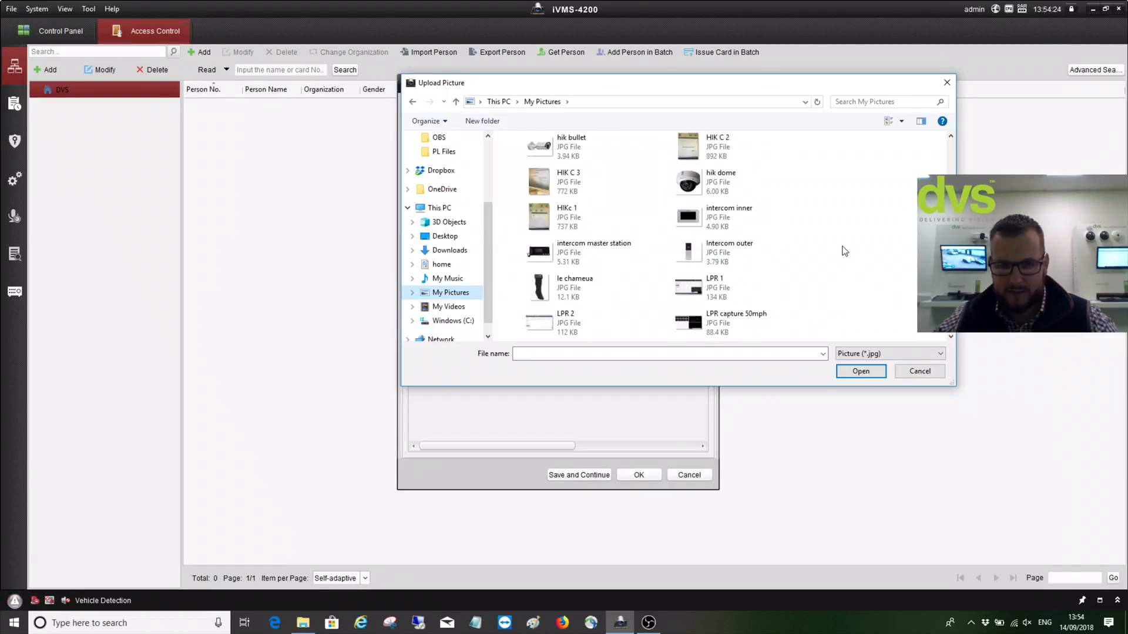
scroll(844, 250, up, 10)
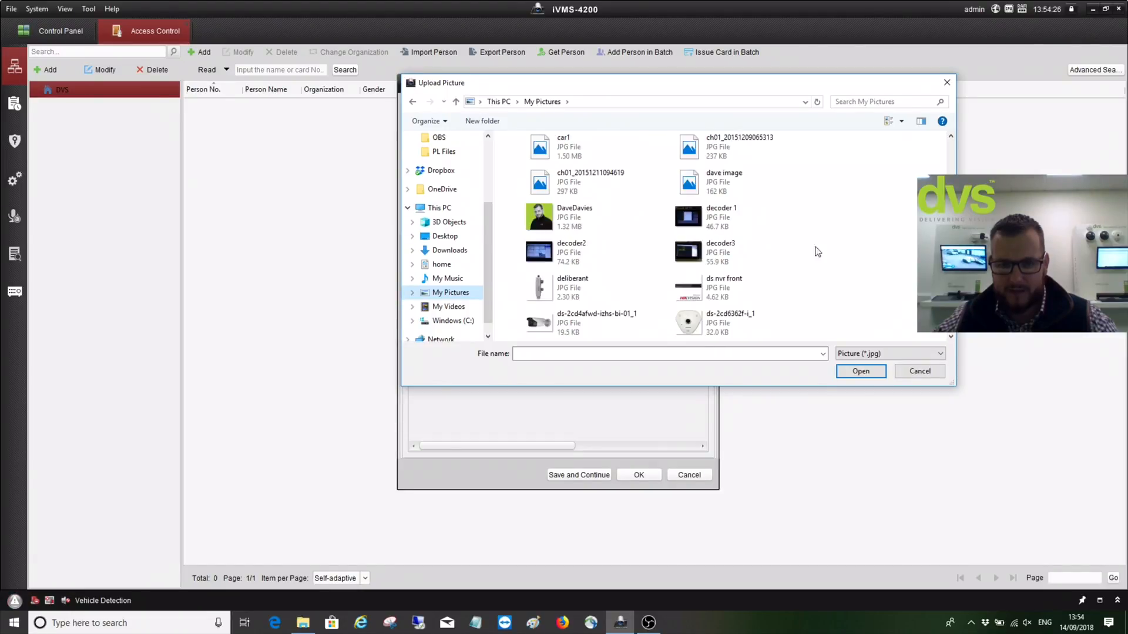
click(574, 220)
Load the chosen portrait into the person record and start a new Normal Card
click(861, 372)
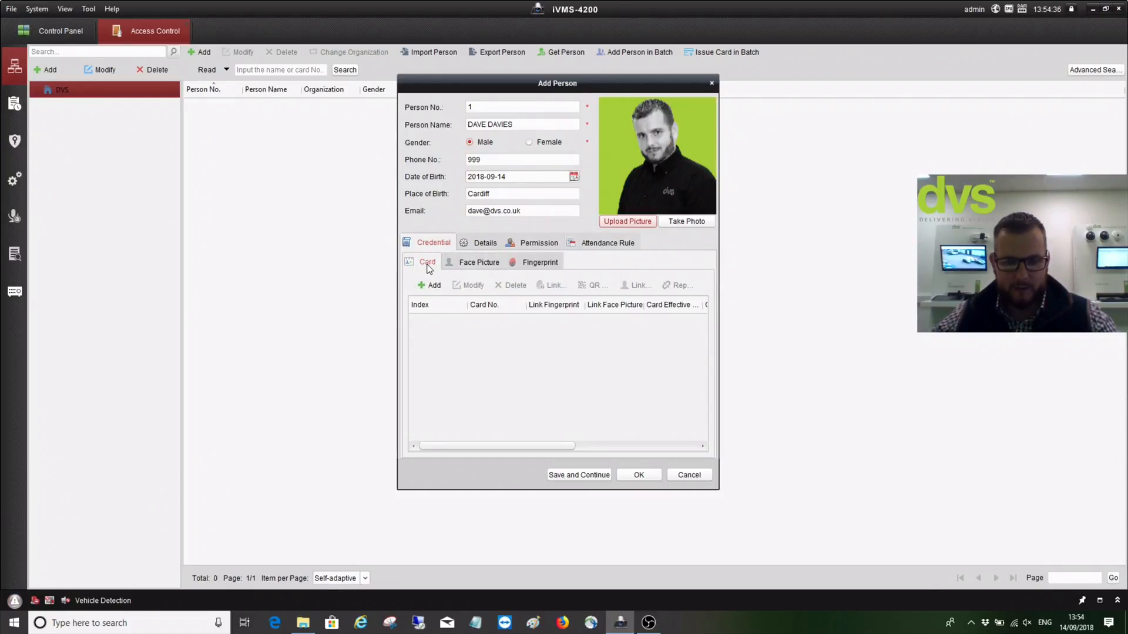
click(426, 287)
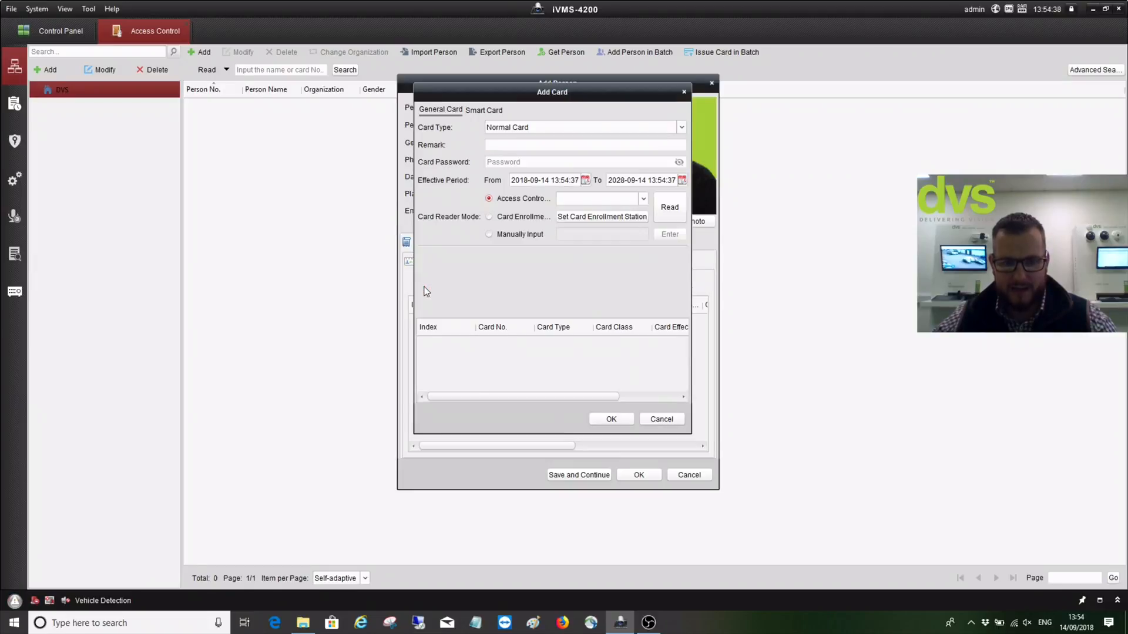
click(536, 129)
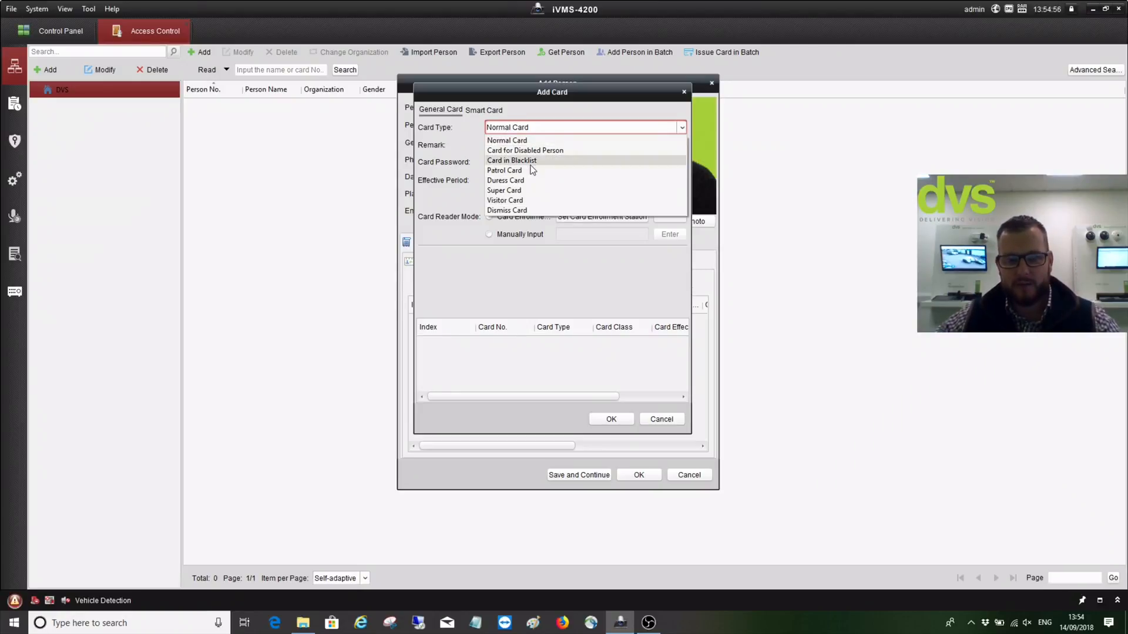
click(555, 128)
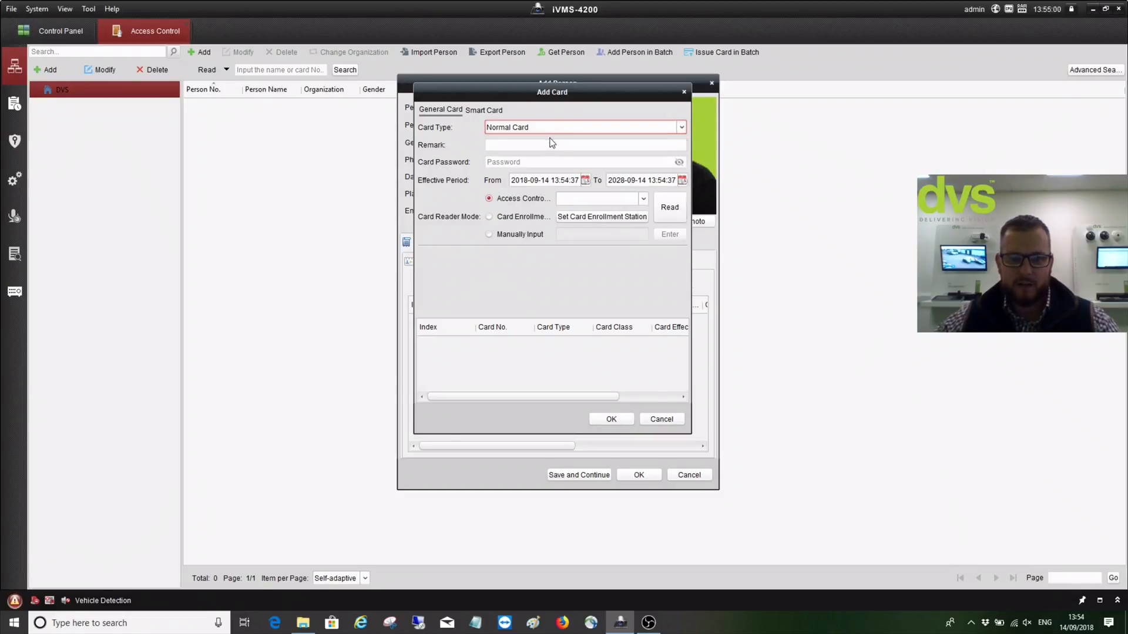
Give the card the remark 'Big Boss Man' and a card password, shown as plain text
click(550, 142)
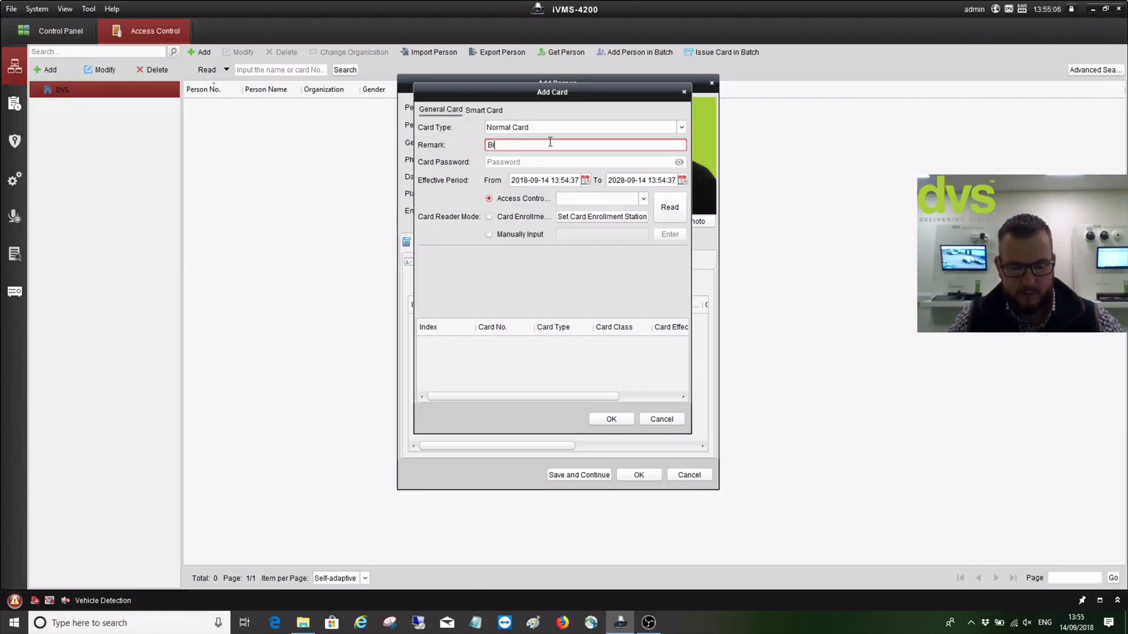
text(Big Boss )
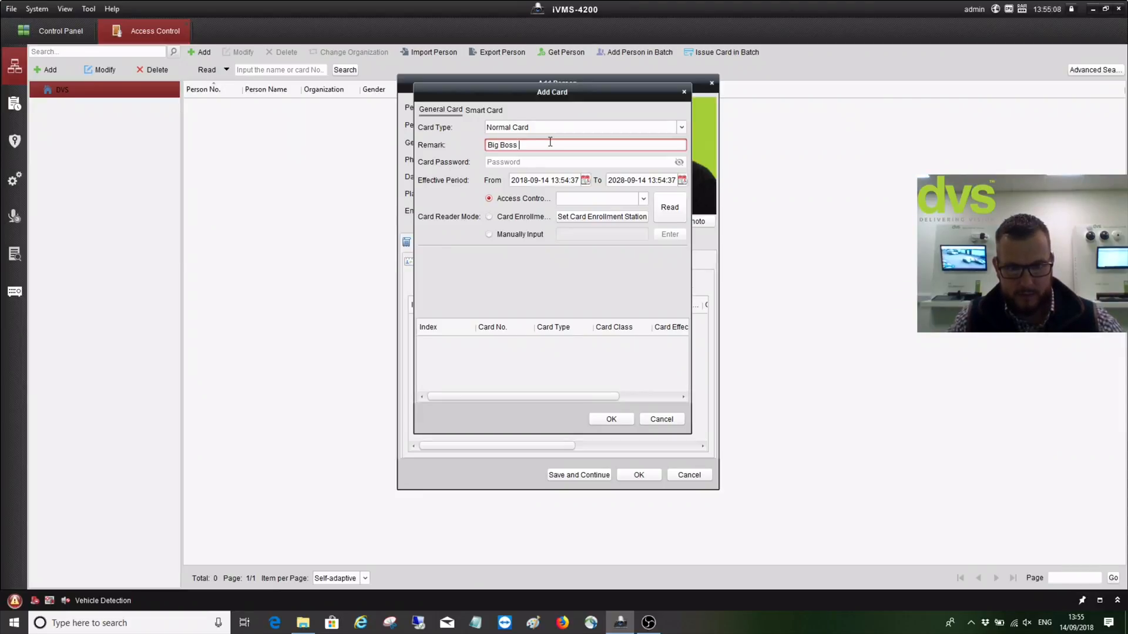
text(Man)
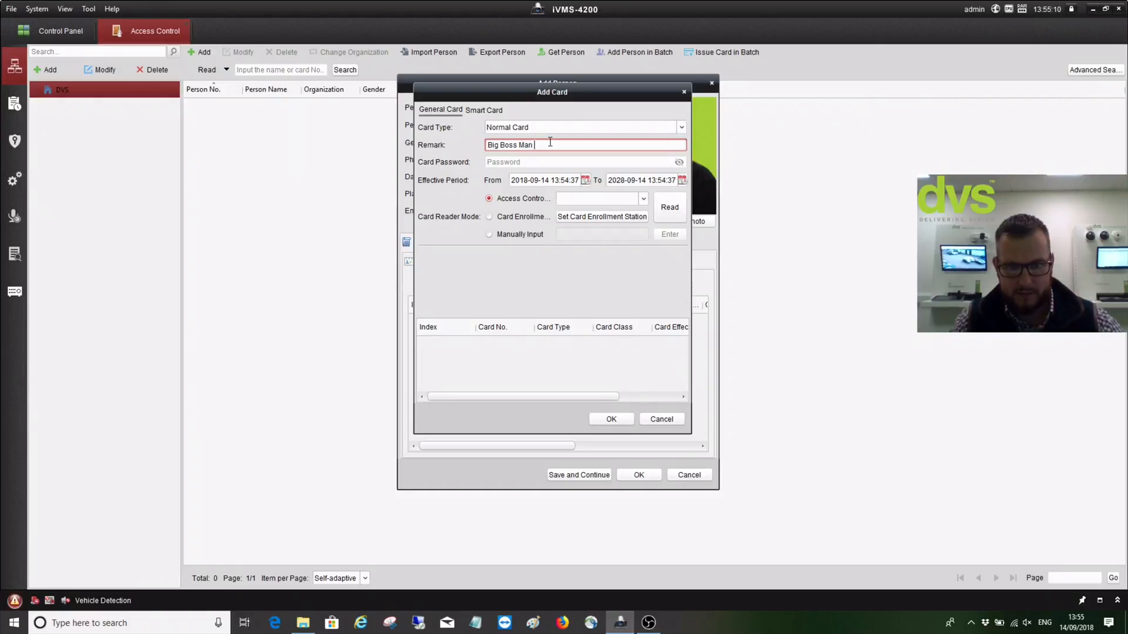
click(535, 160)
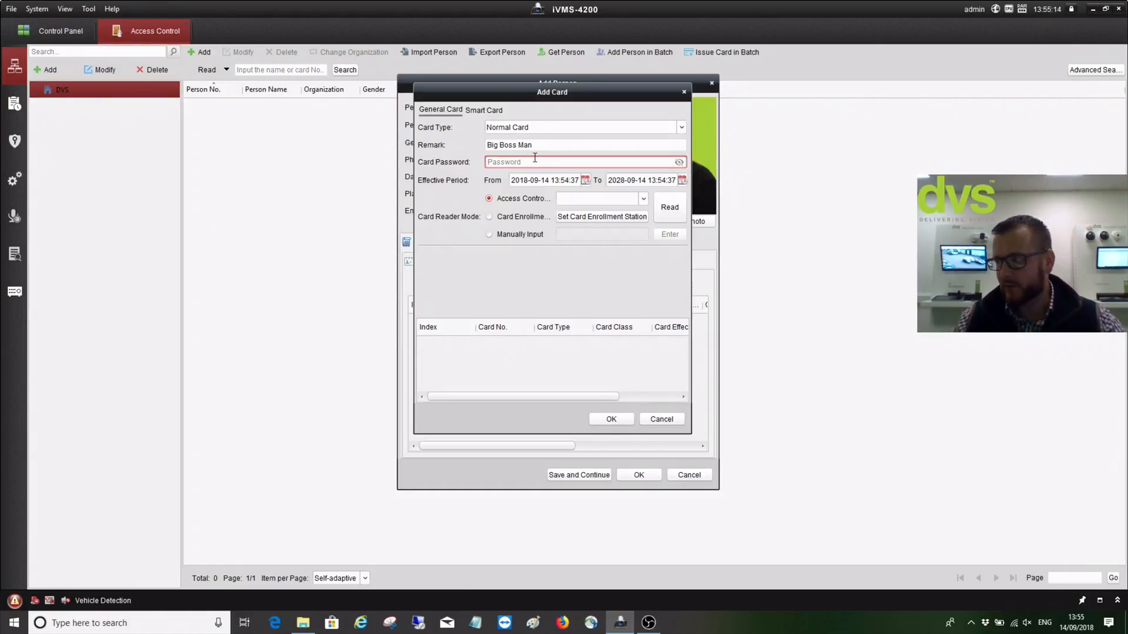
text(12345)
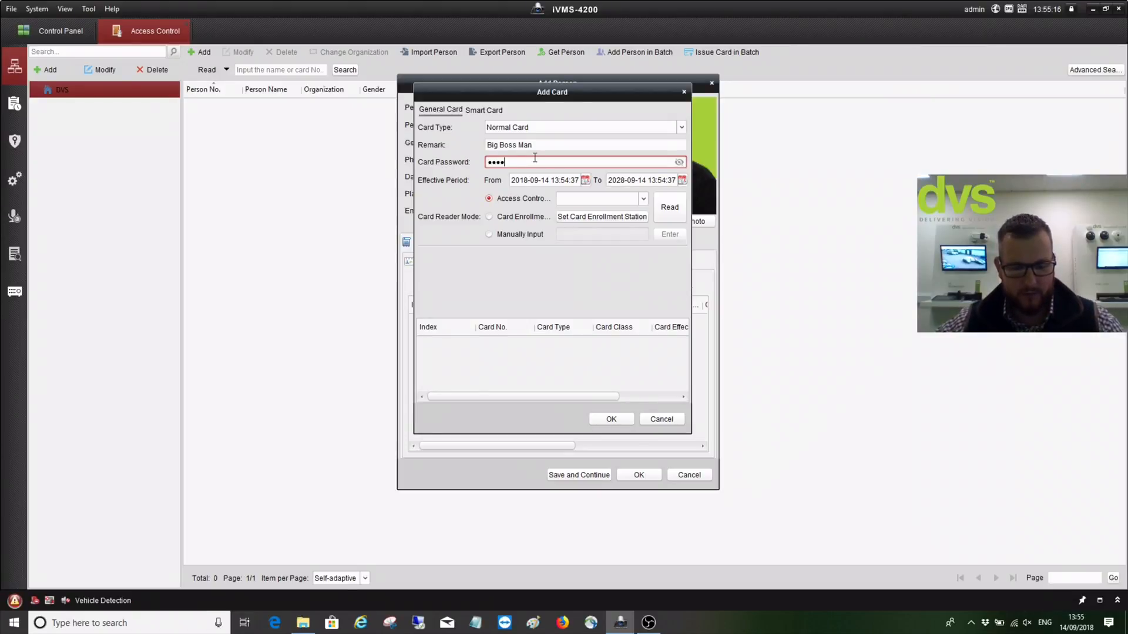
click(679, 162)
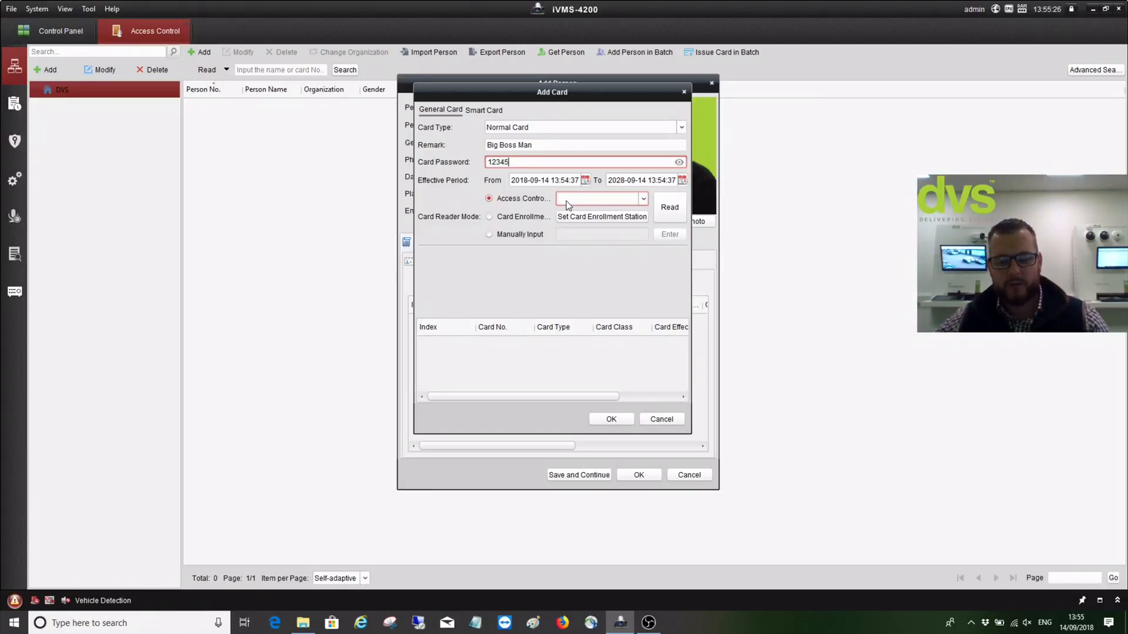
Read a card via the Access Controller at DVS DEMO's External Vandal Reader and add it
click(489, 218)
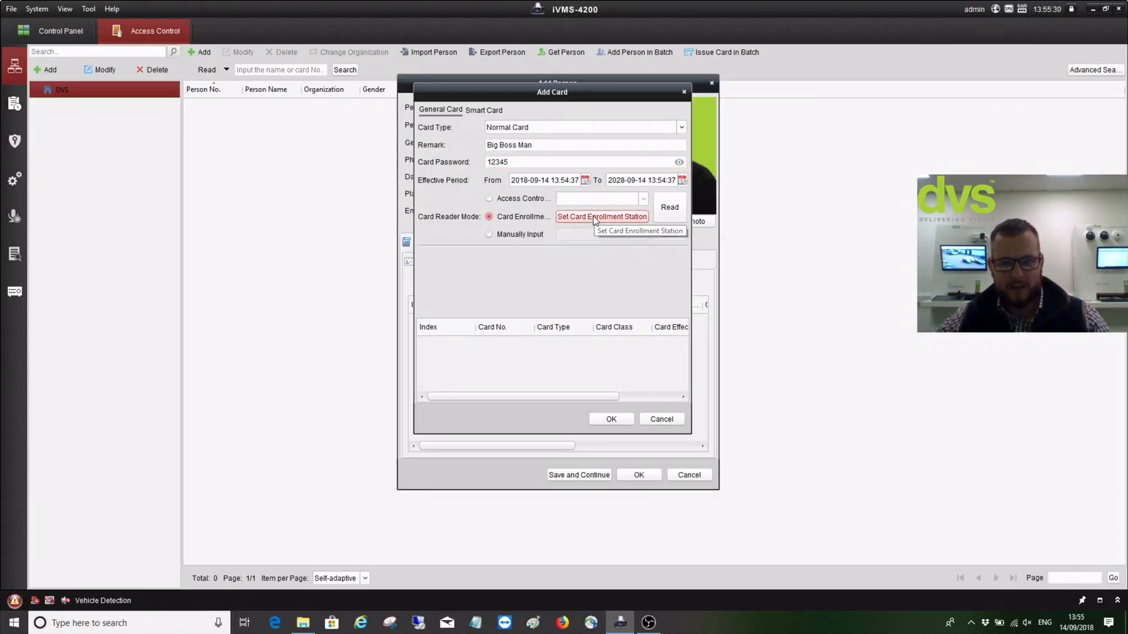
click(490, 200)
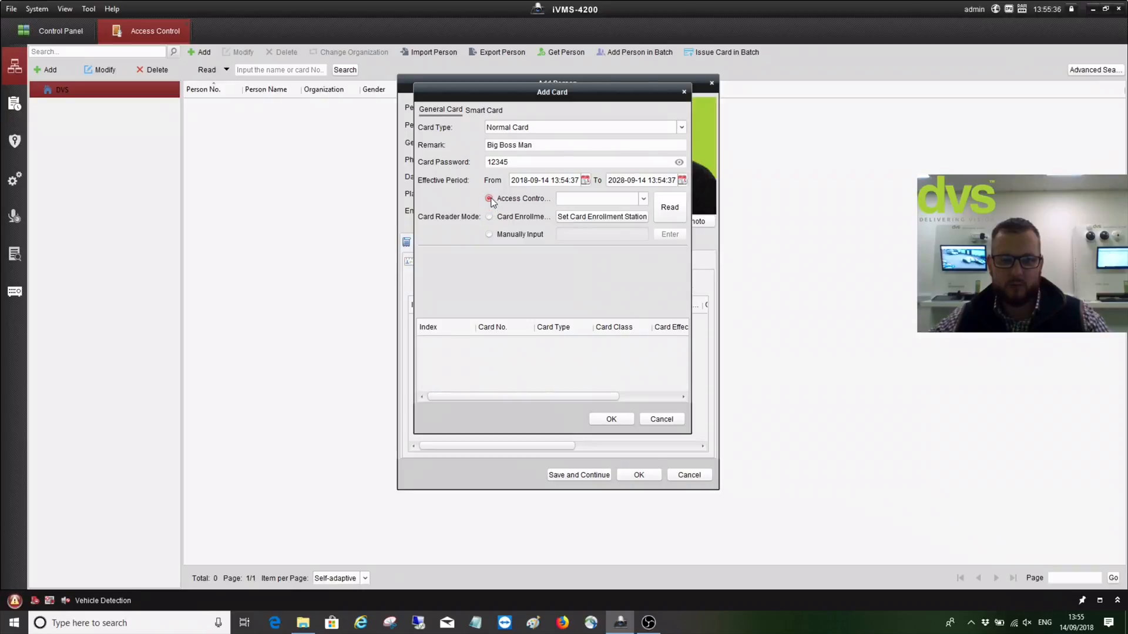
click(635, 201)
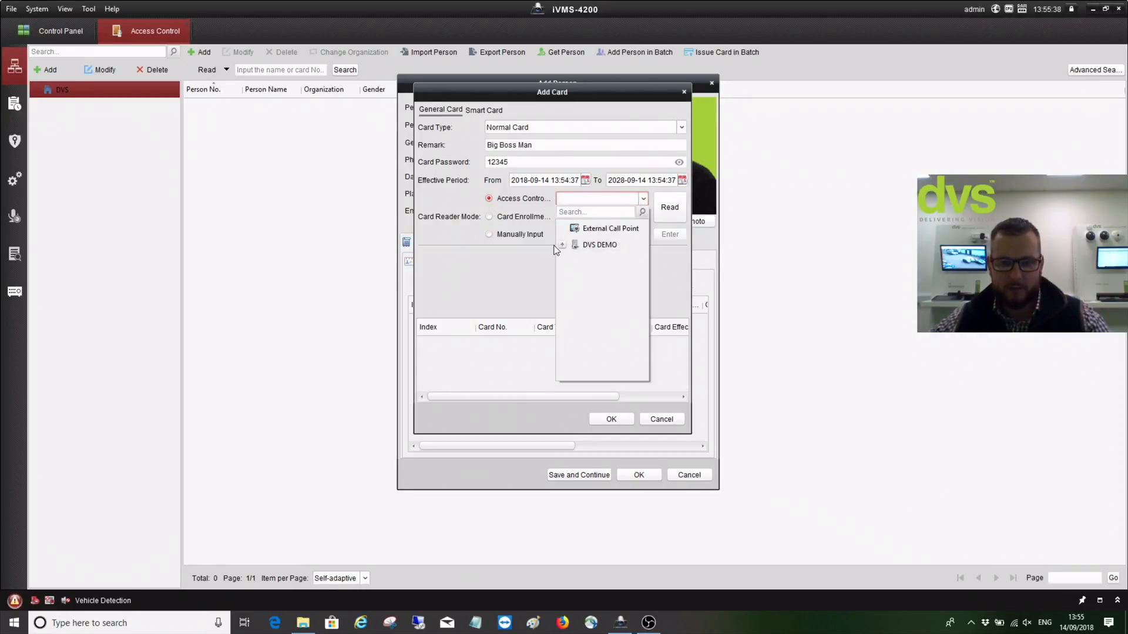
click(632, 198)
click(630, 204)
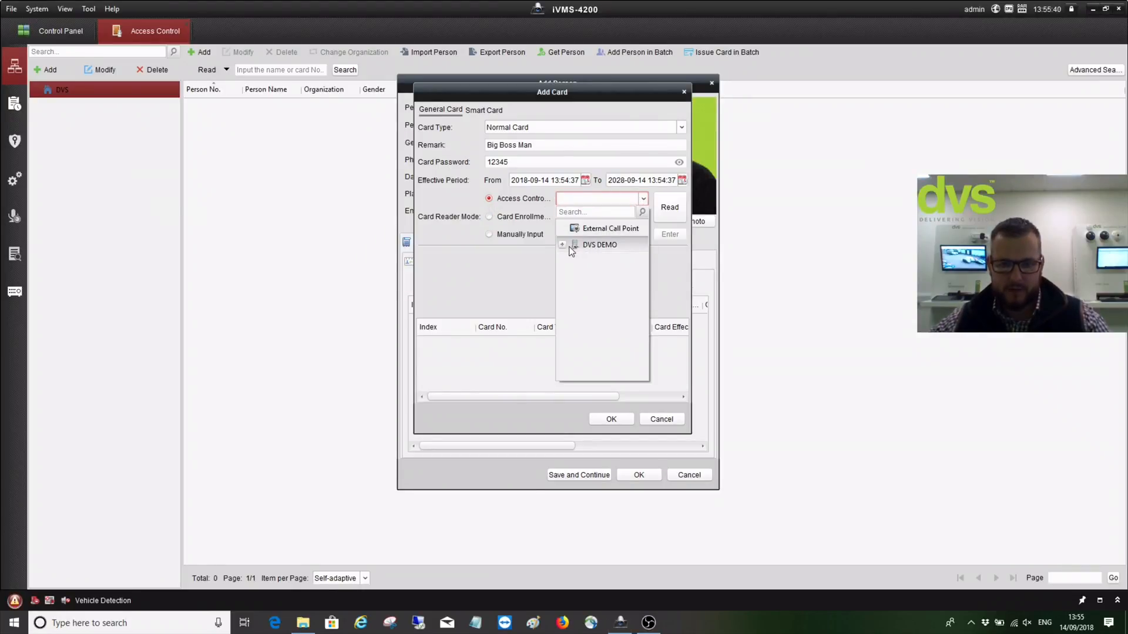
click(564, 245)
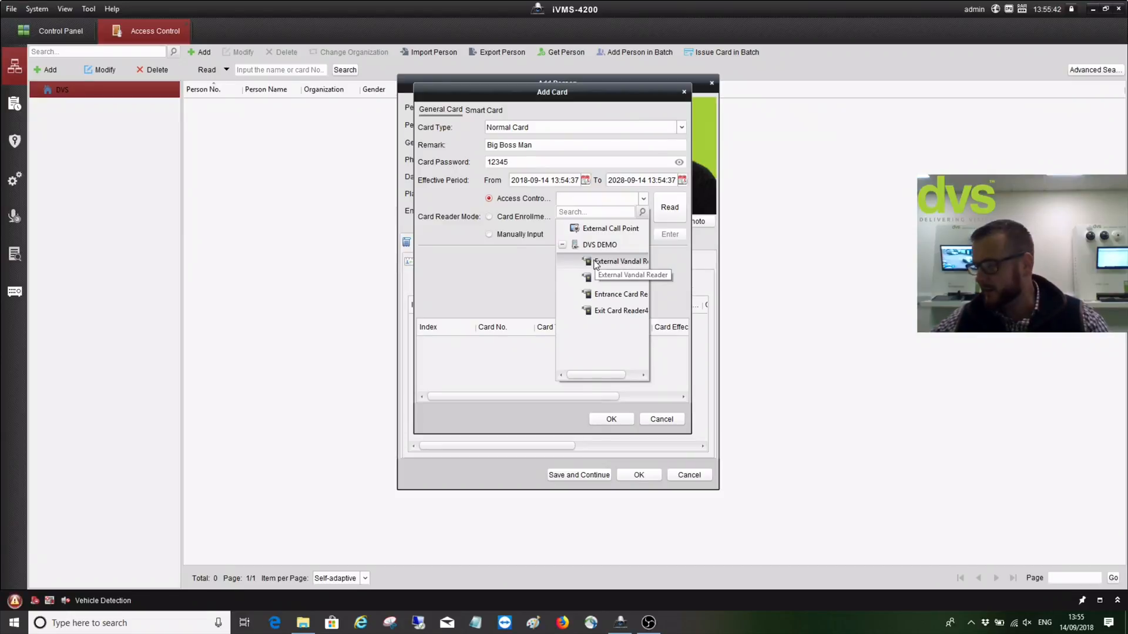
click(597, 263)
click(666, 209)
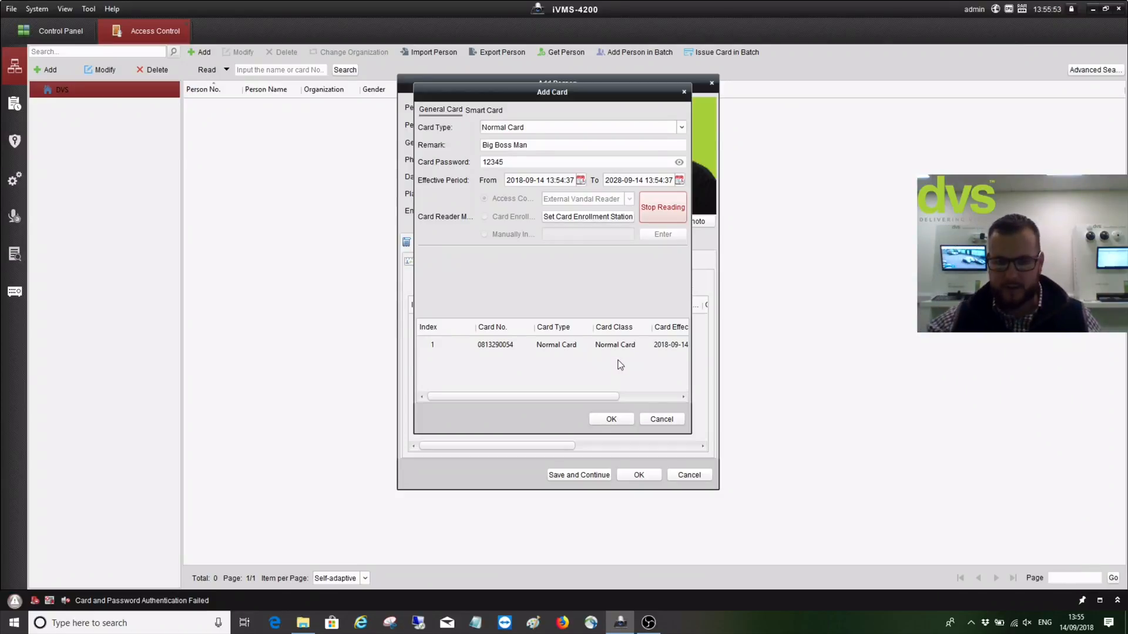
click(579, 348)
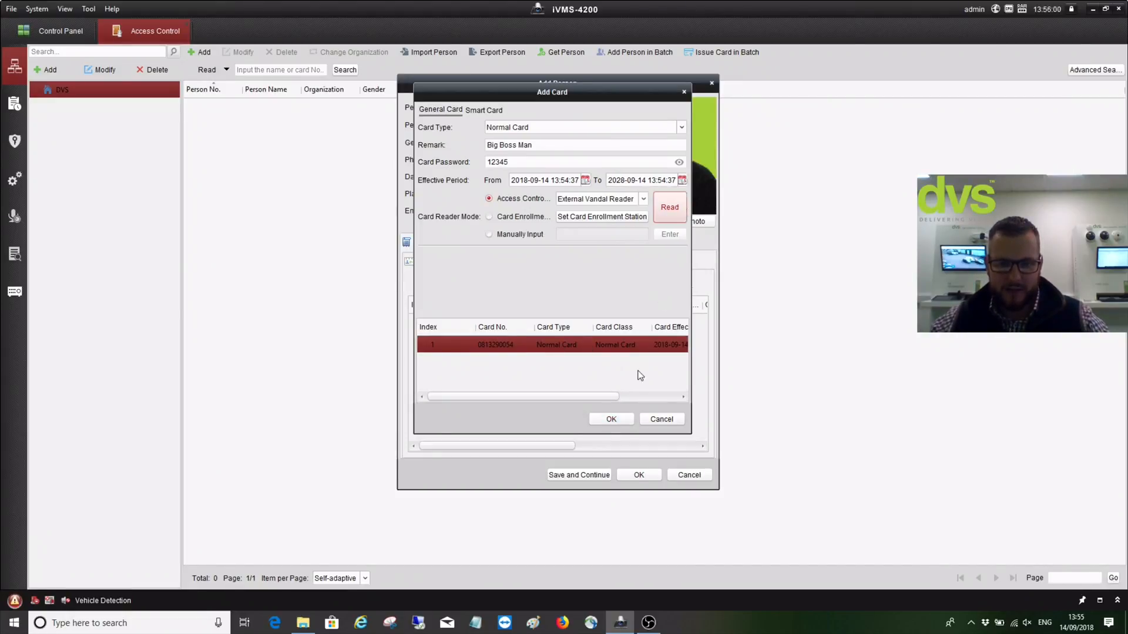
click(611, 419)
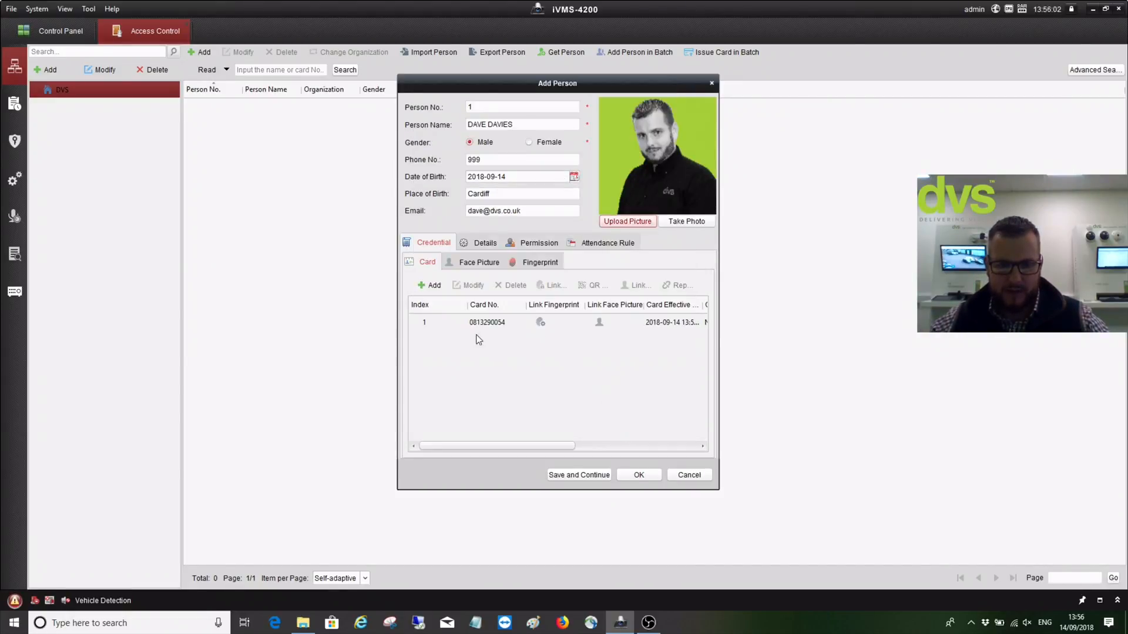
click(486, 249)
click(466, 285)
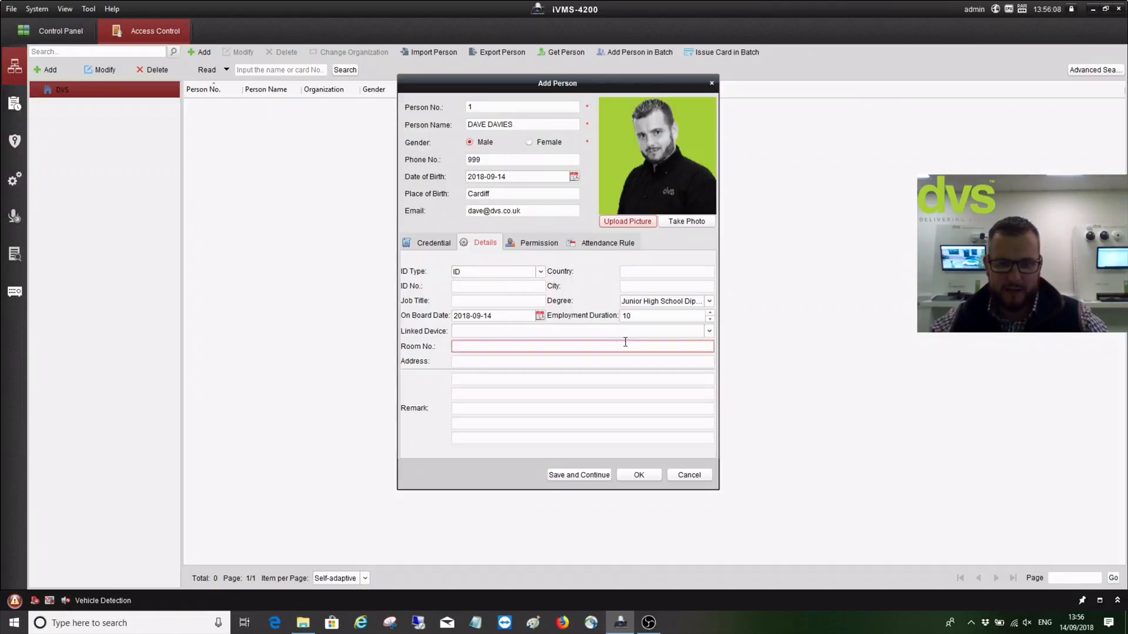
click(545, 247)
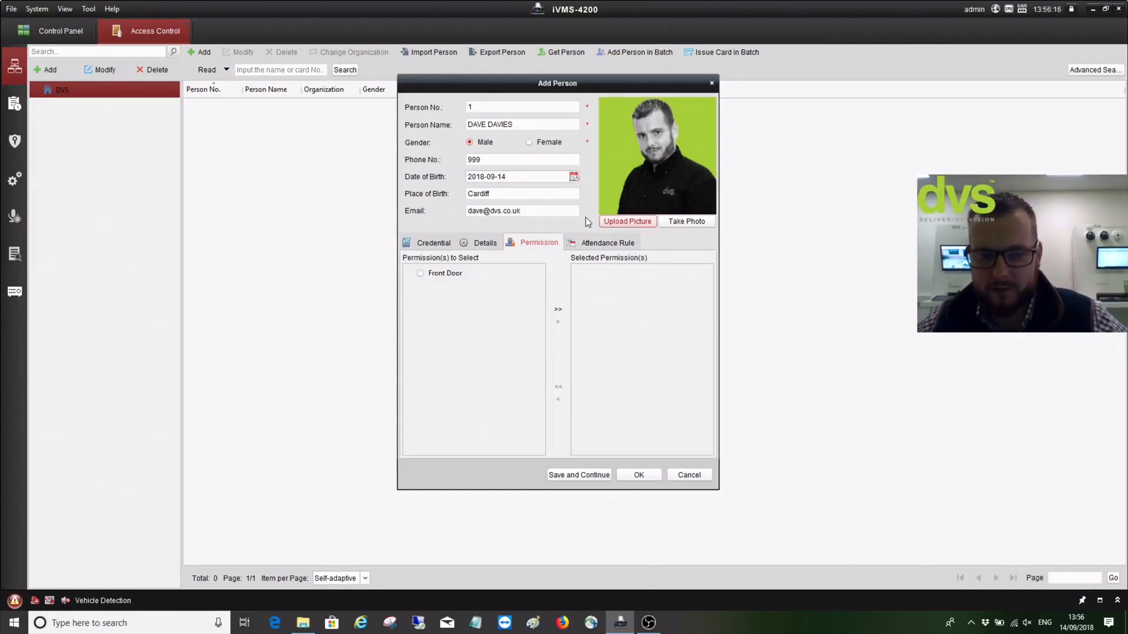
click(594, 242)
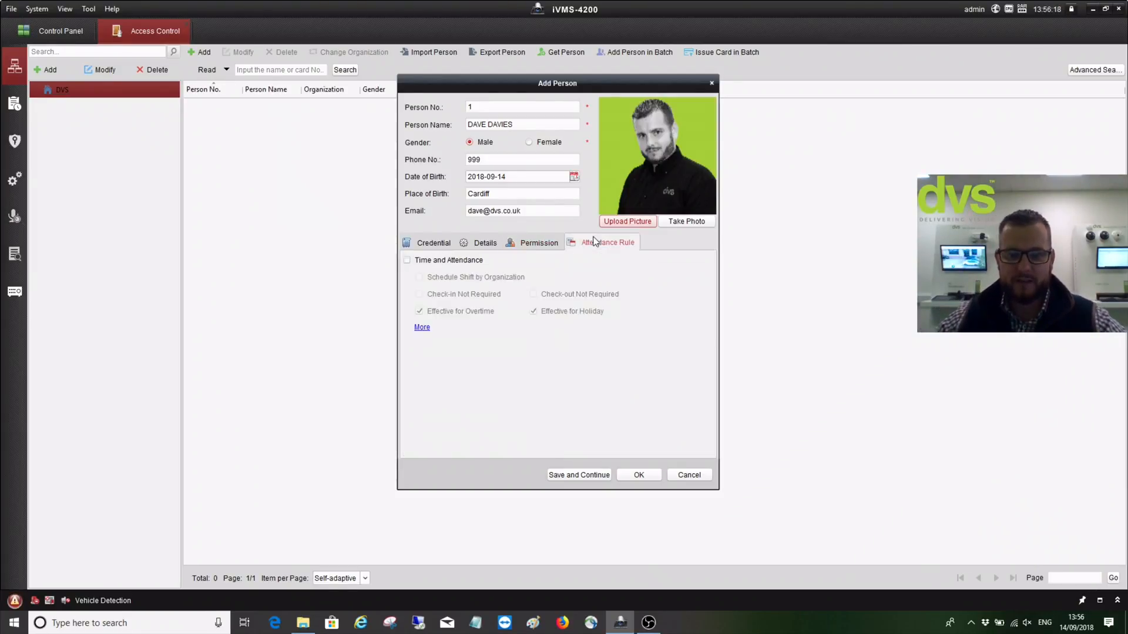
click(407, 260)
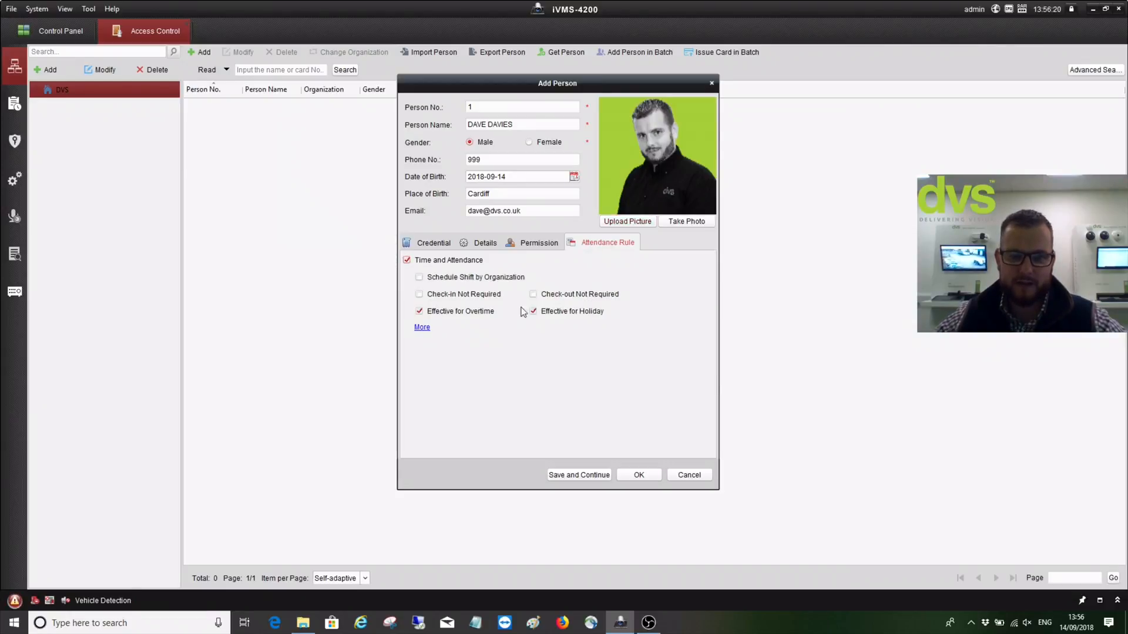
click(407, 260)
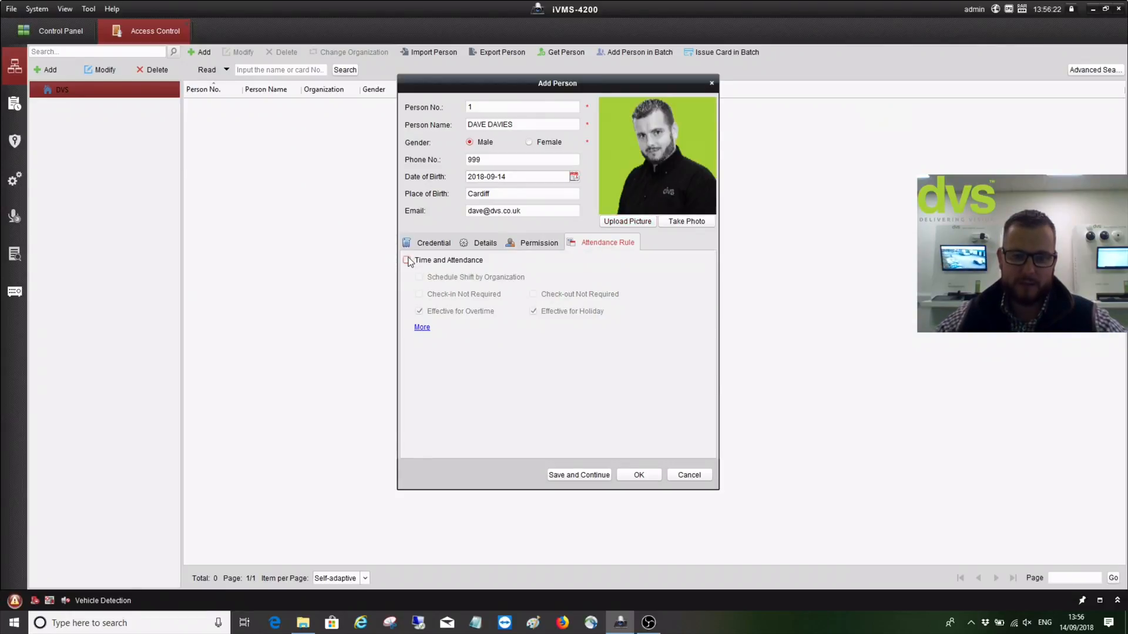
click(442, 242)
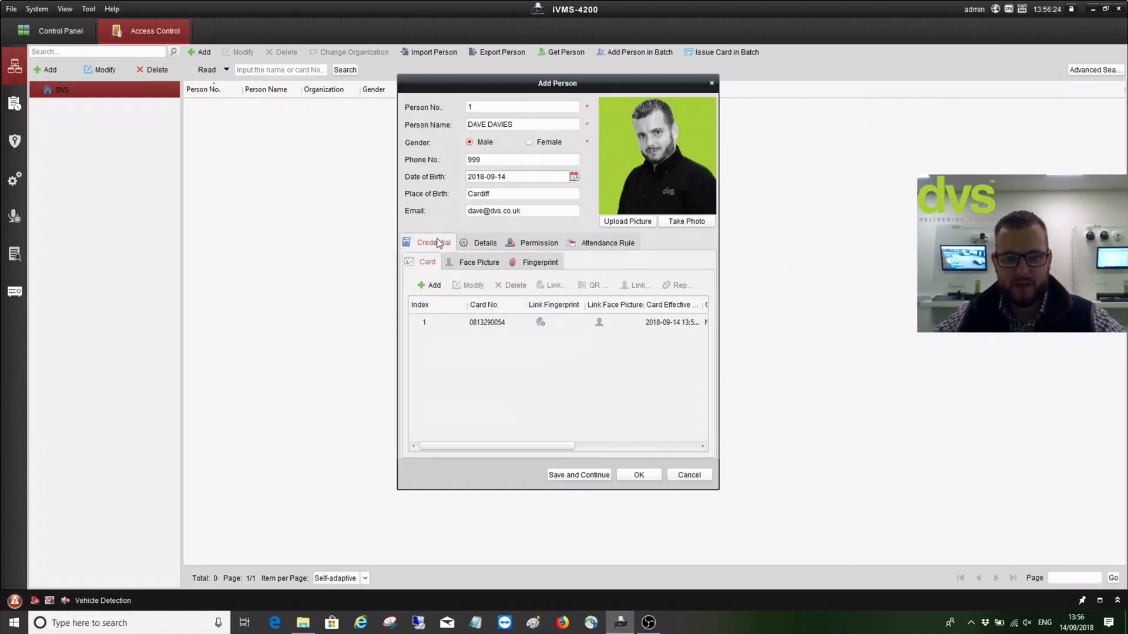
Check the Face Picture and Fingerprint options, then open the Fingerprint Machine settings
click(455, 262)
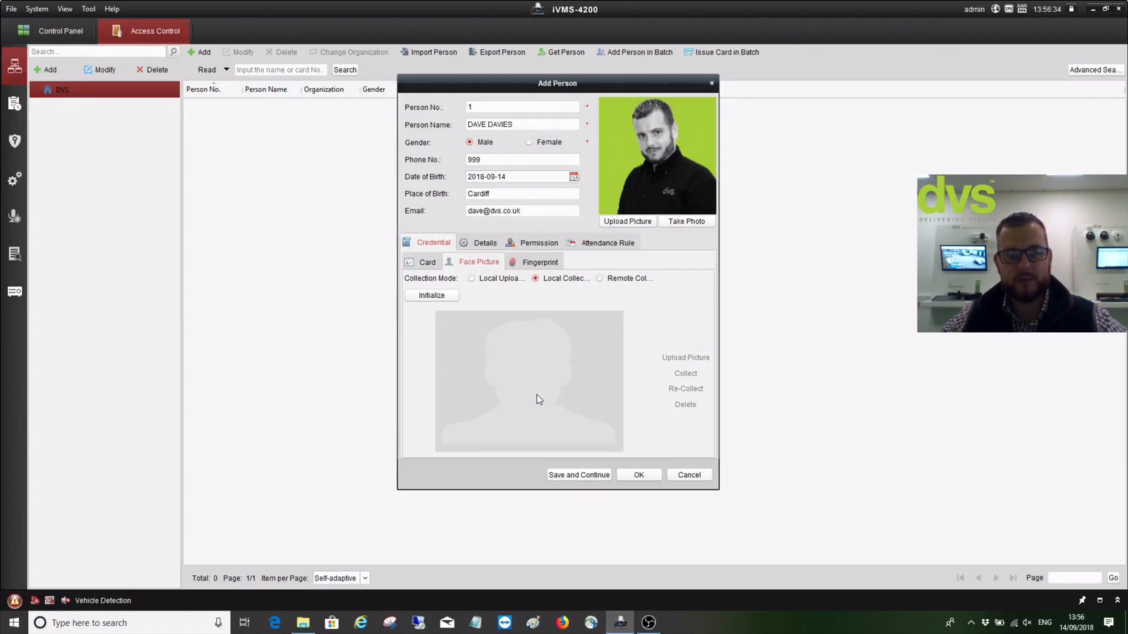
click(552, 263)
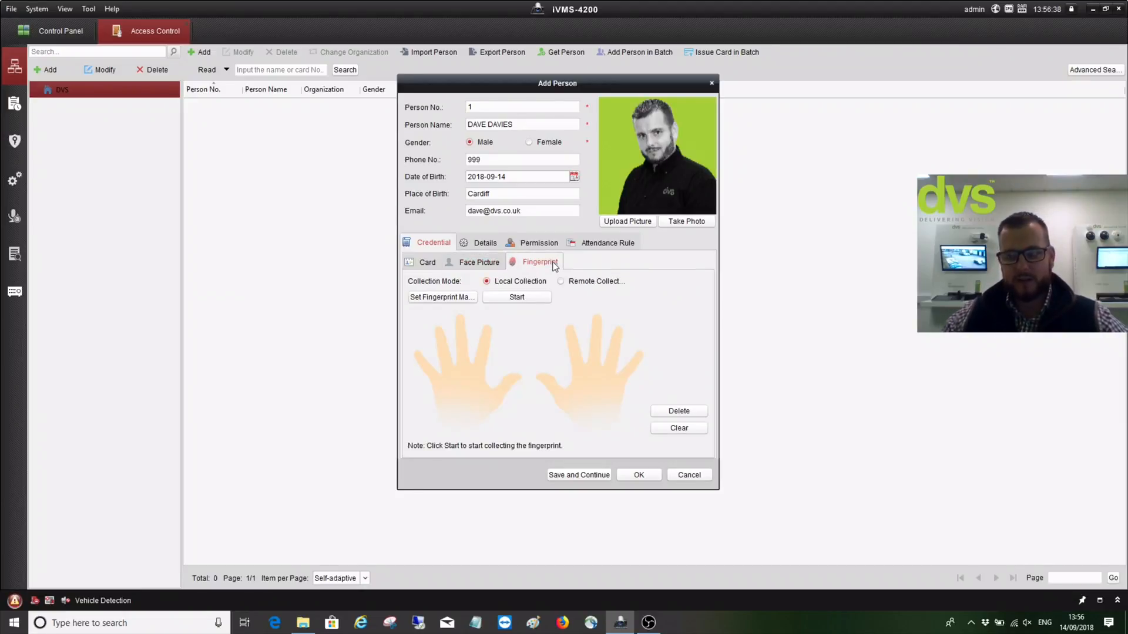
click(452, 298)
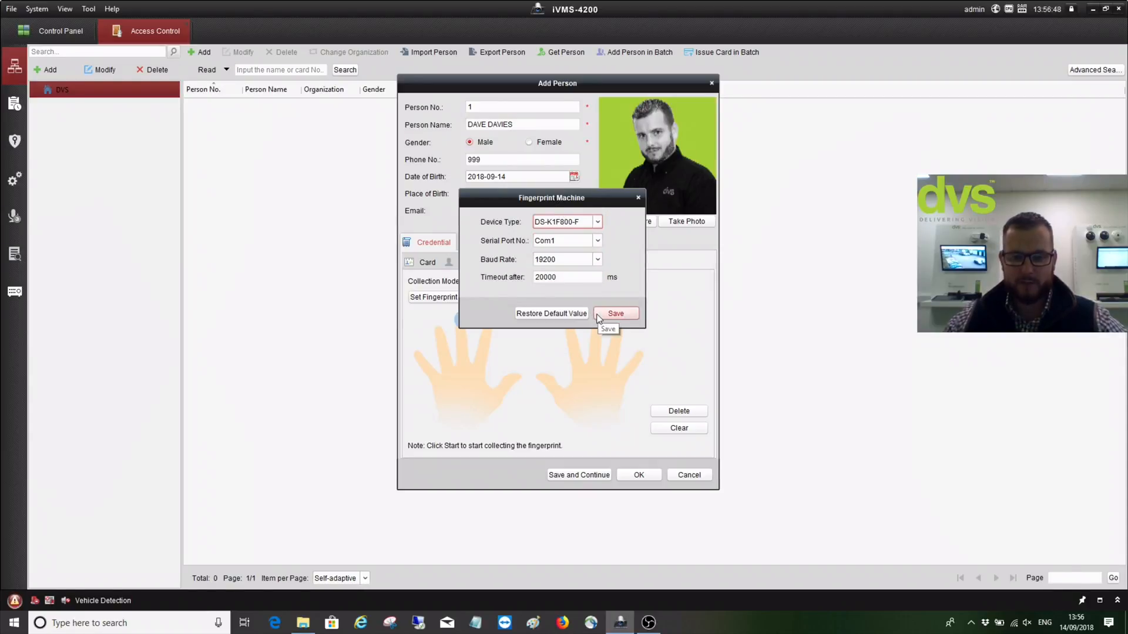
Close the scanner settings, review the fingerprint and detail panels, and save the new person
click(638, 197)
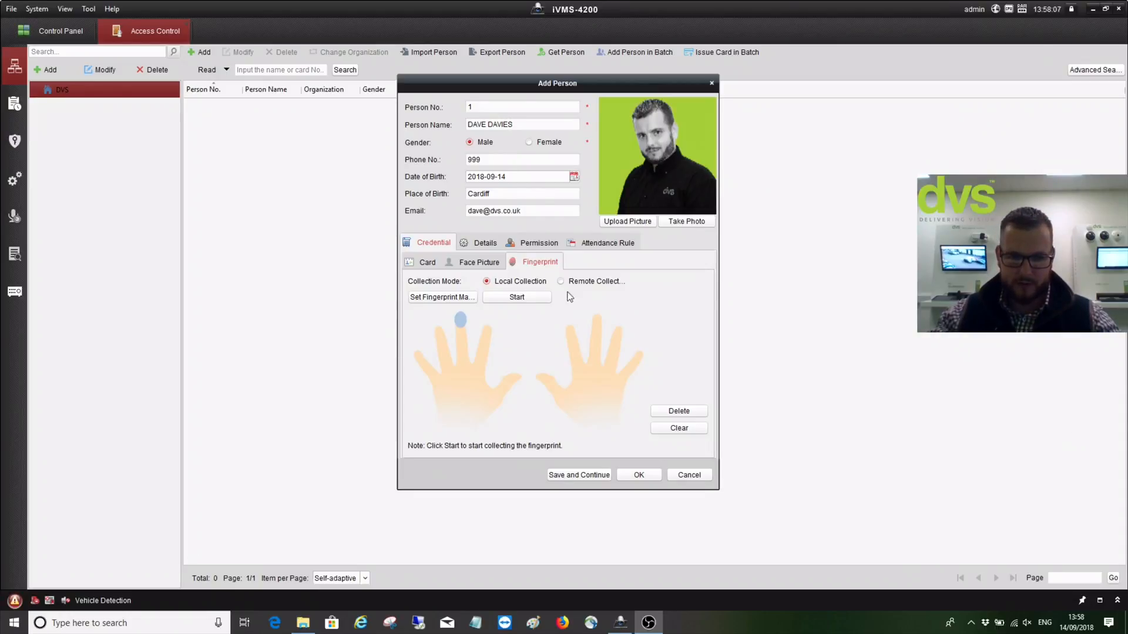
click(493, 300)
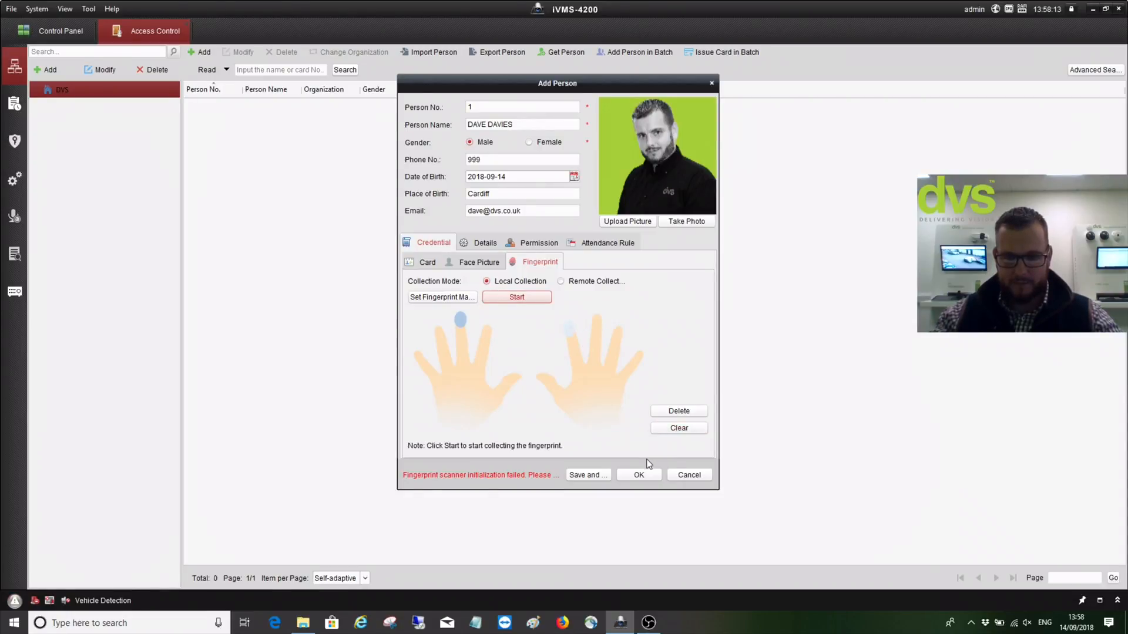
click(492, 244)
click(446, 244)
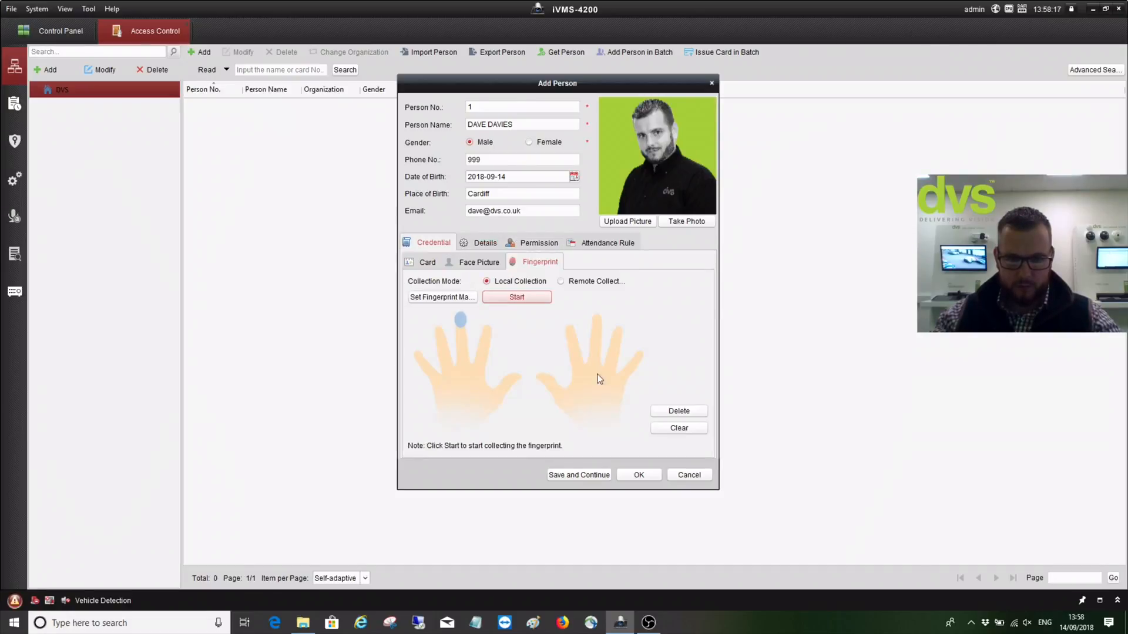
click(639, 476)
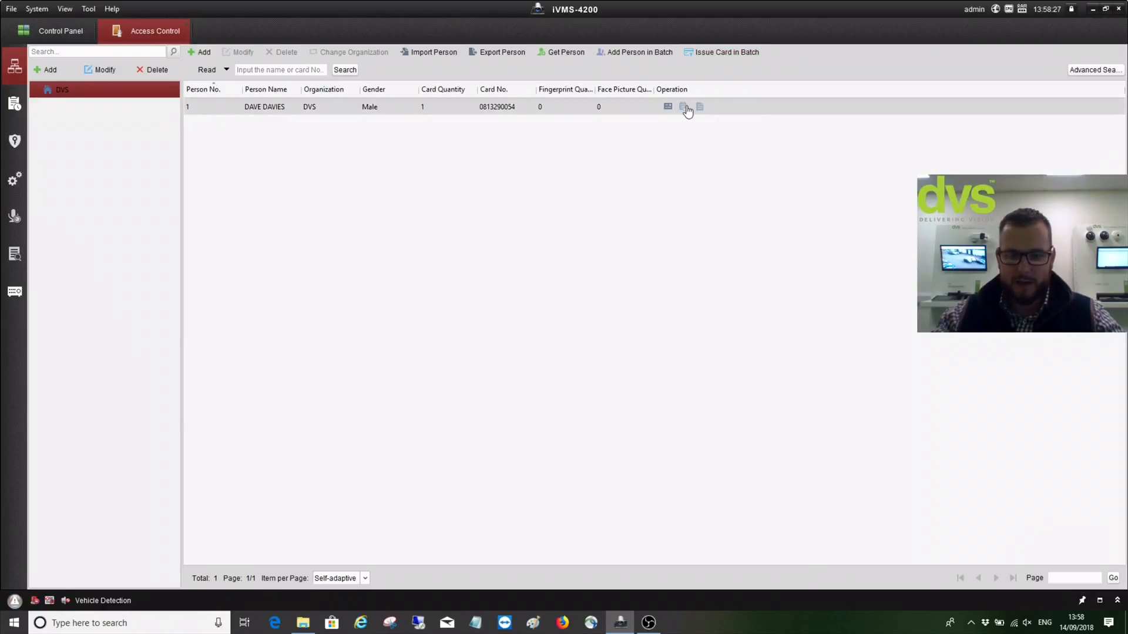
Select the new person and switch to the Permission page
click(352, 108)
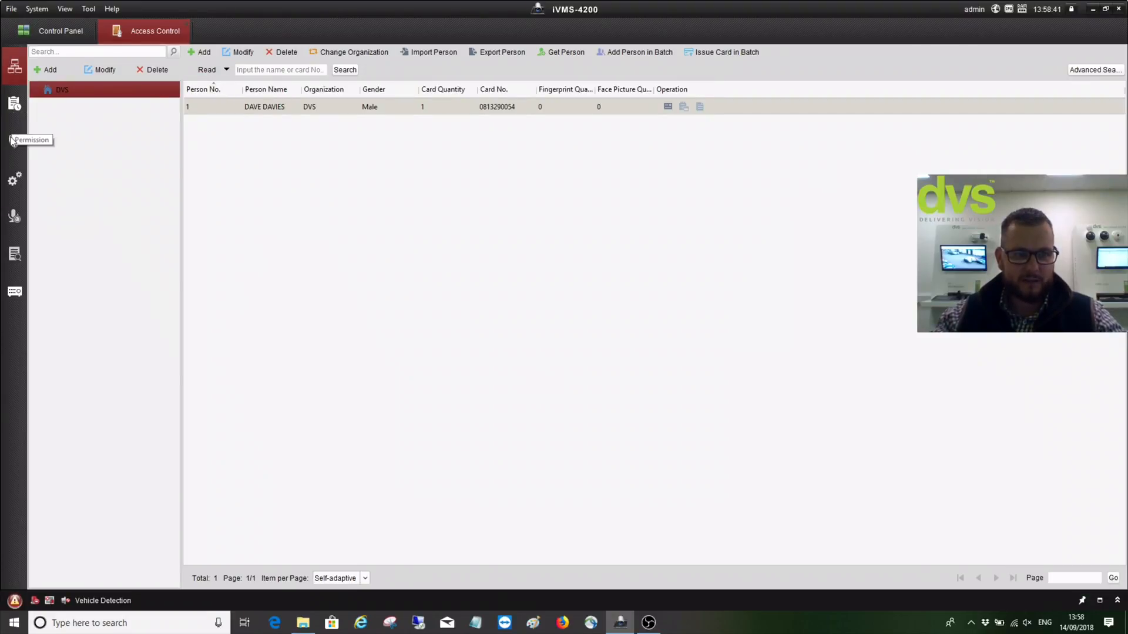
click(13, 141)
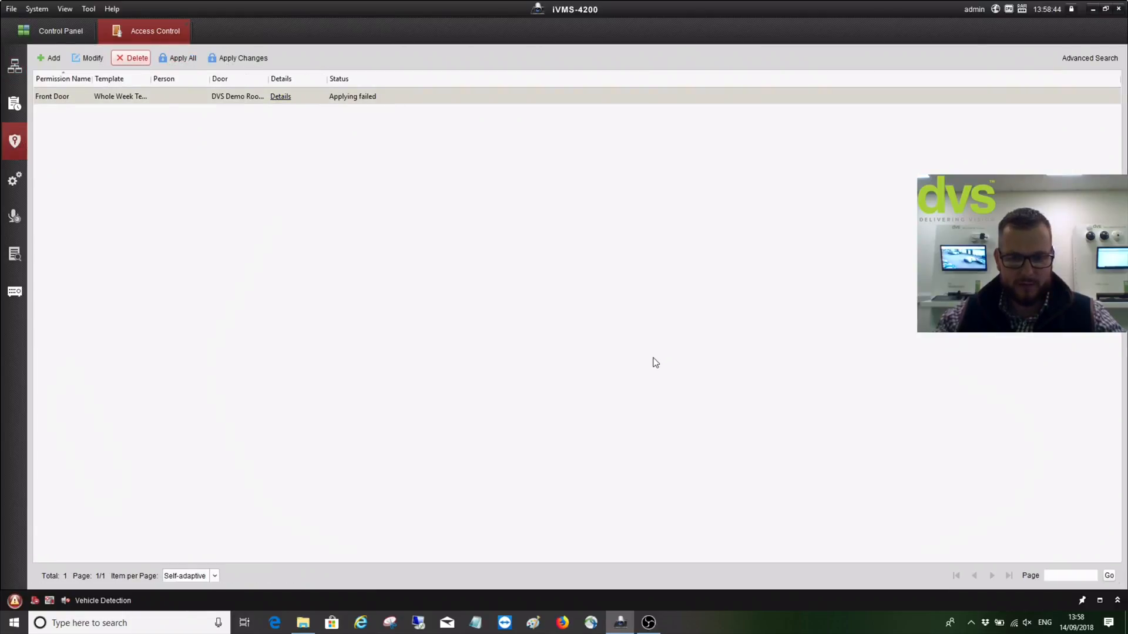
Delete the Front Door permission and create 'All Doors' on the Whole Week Template
click(603, 335)
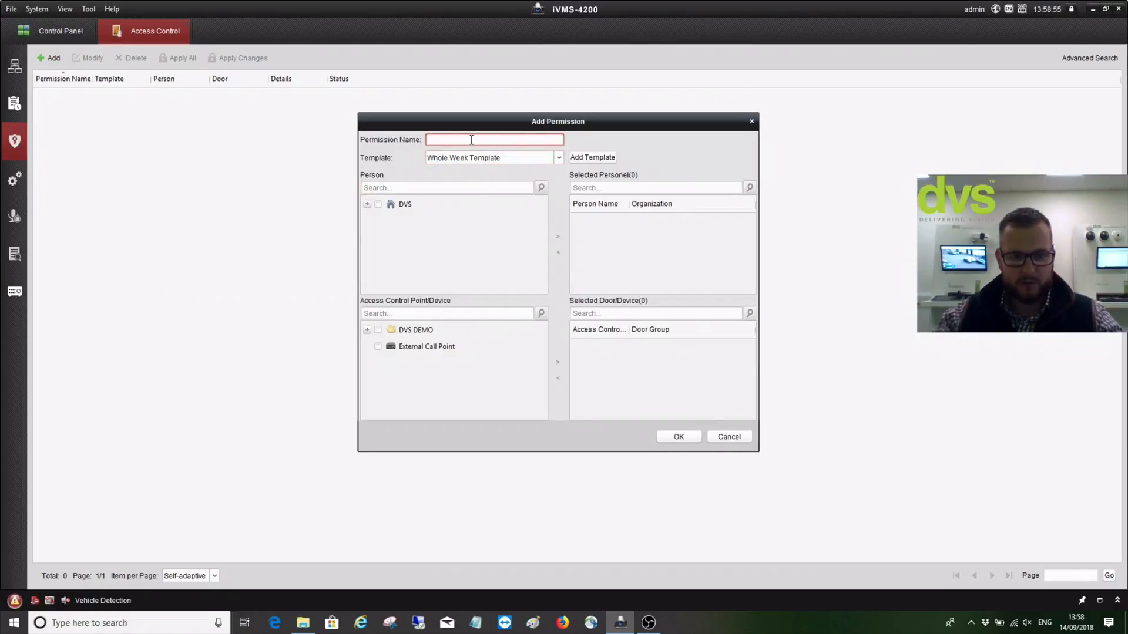
text(All D)
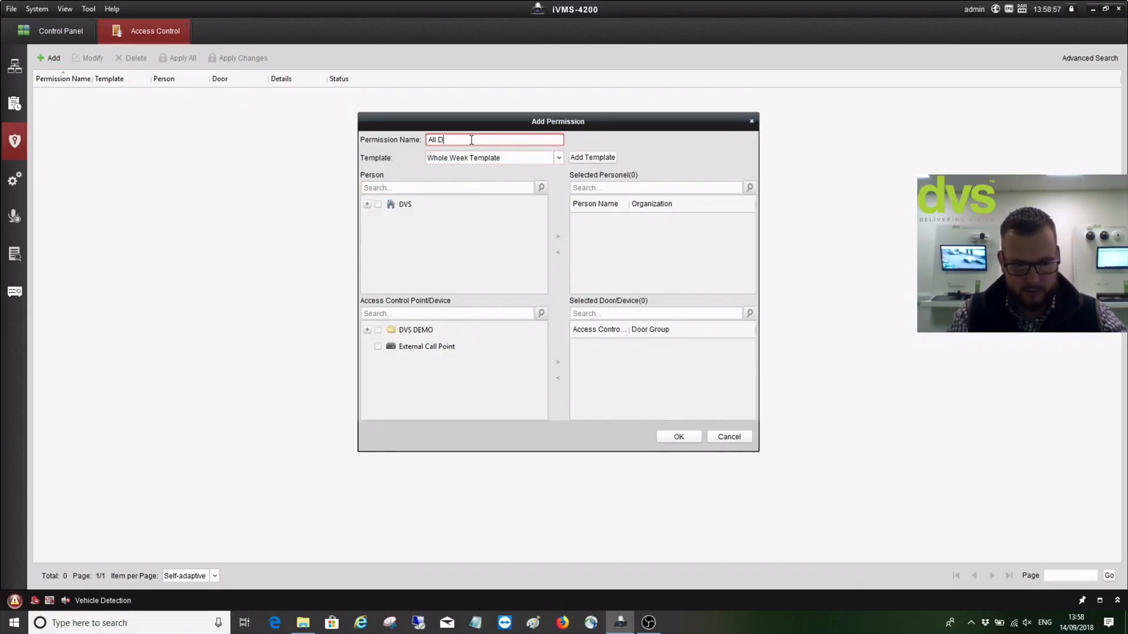
text(oors)
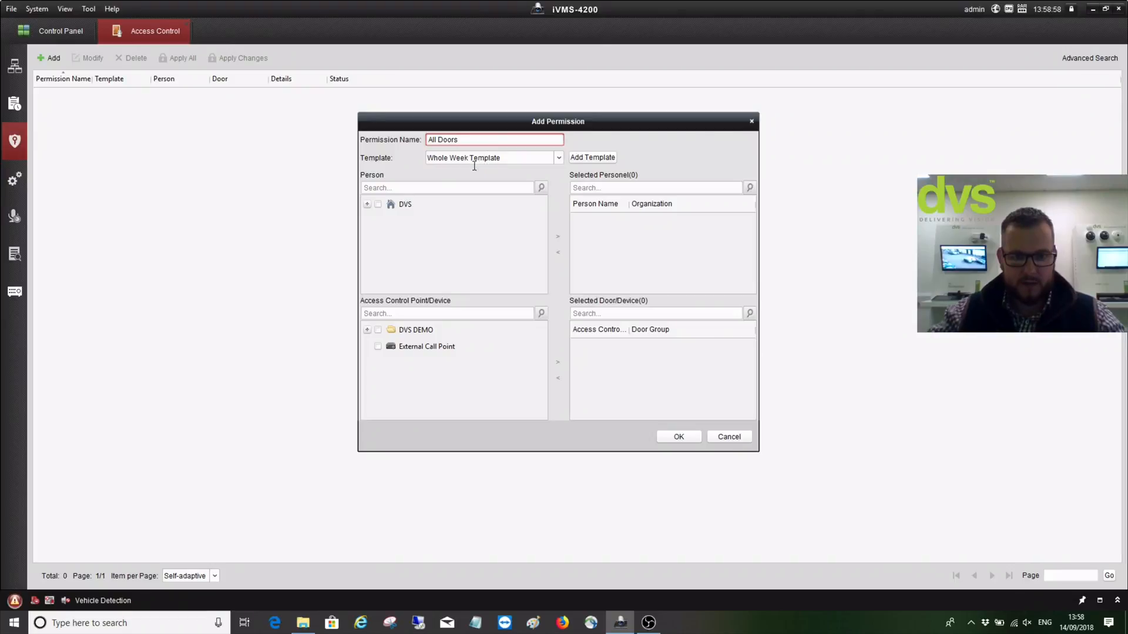
click(558, 157)
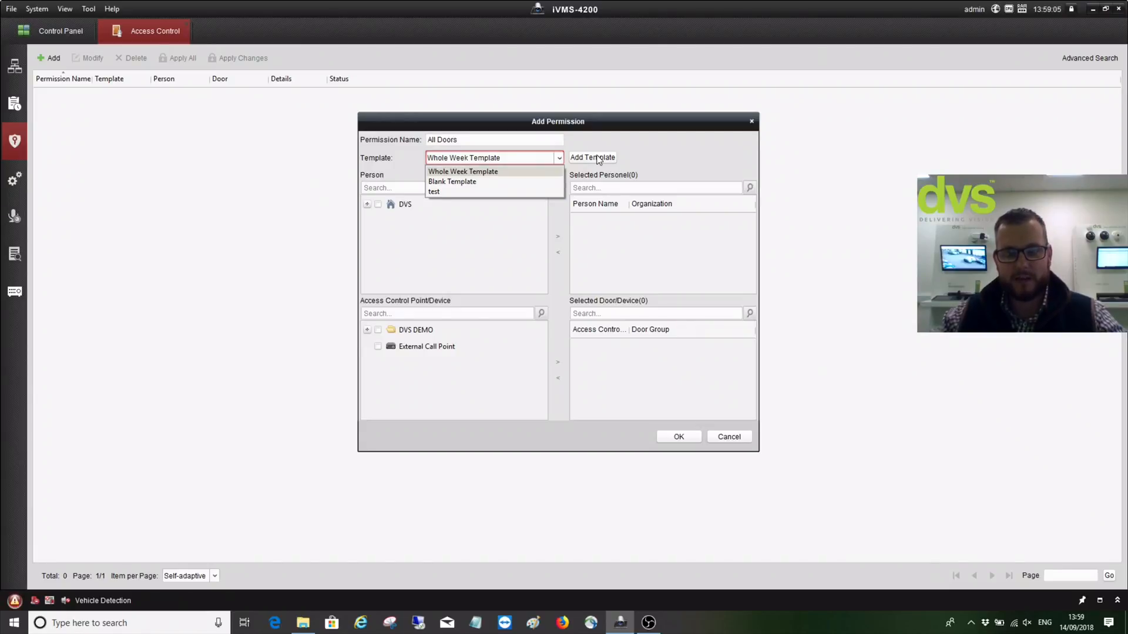
click(486, 258)
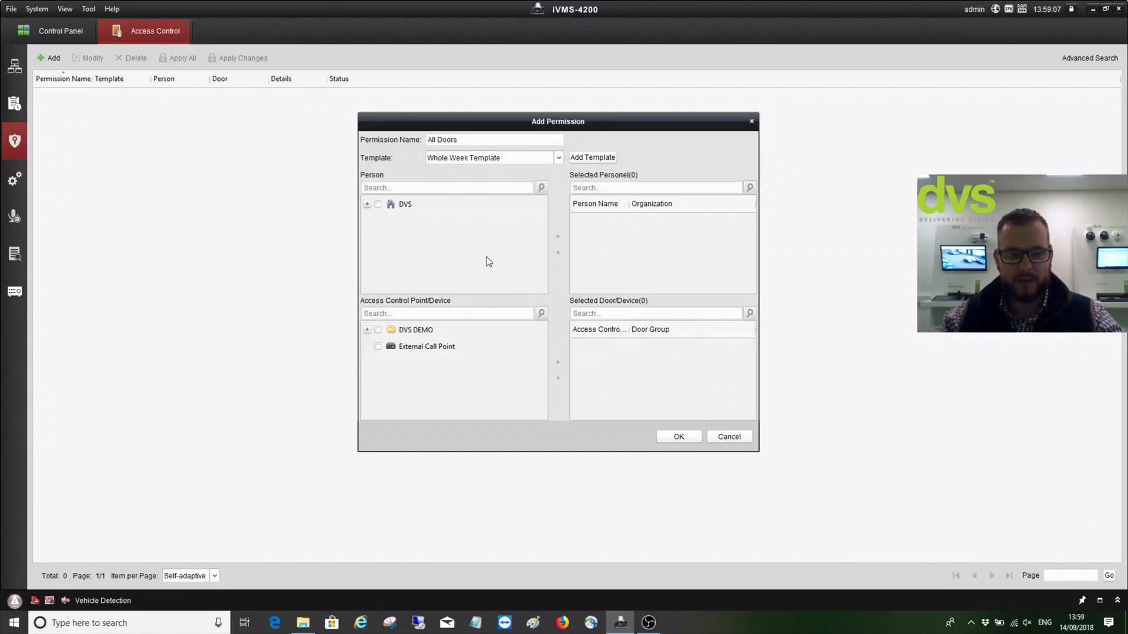
Add the DVS organization's person to the permission's selected personnel
click(366, 205)
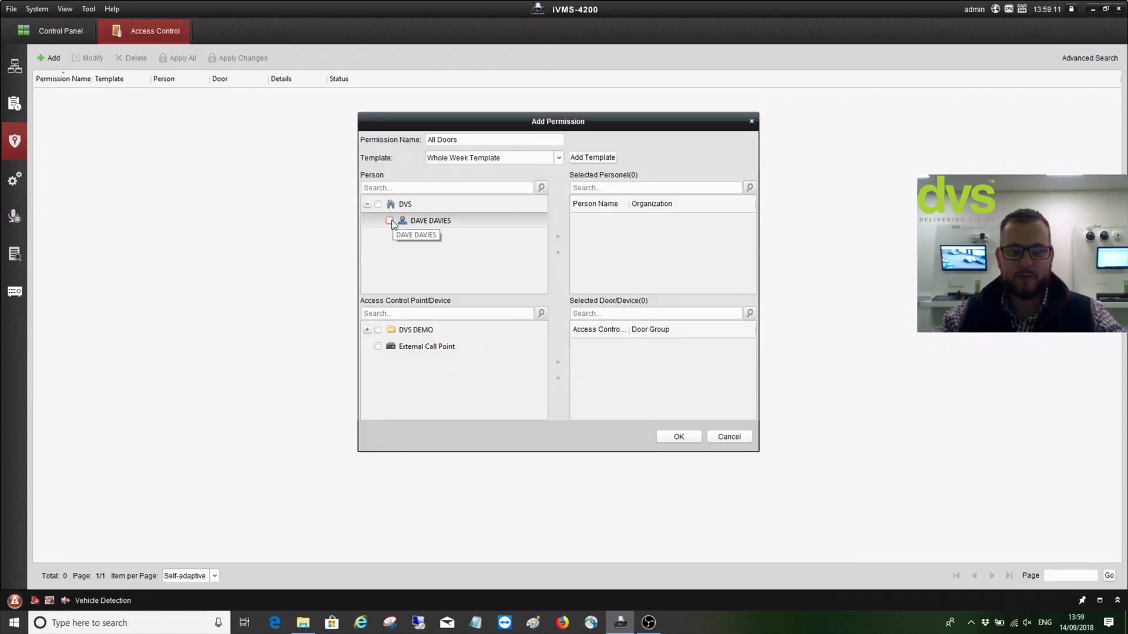
click(378, 205)
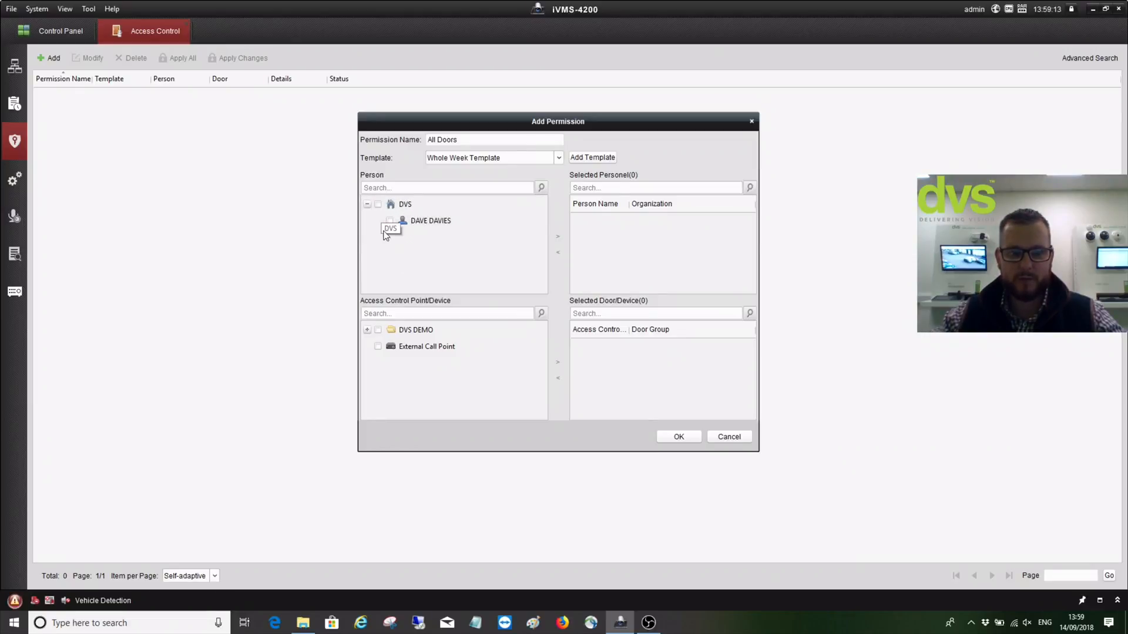
click(558, 236)
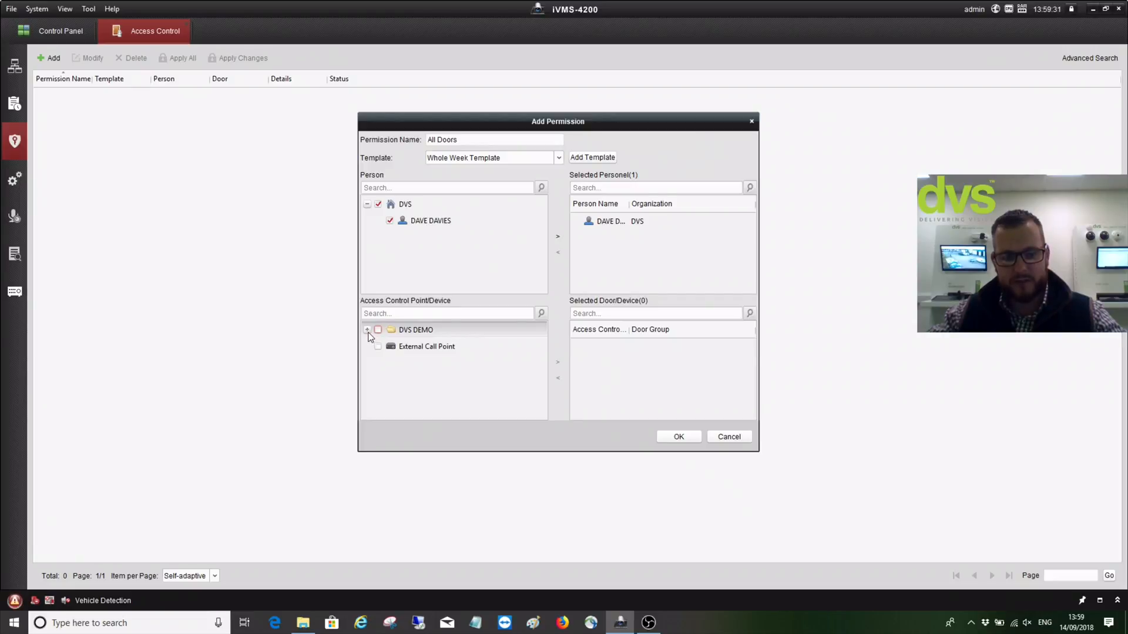
Add both DVS DEMO doors, DVS Demo Room and Door2, and apply the permission to the device
click(367, 330)
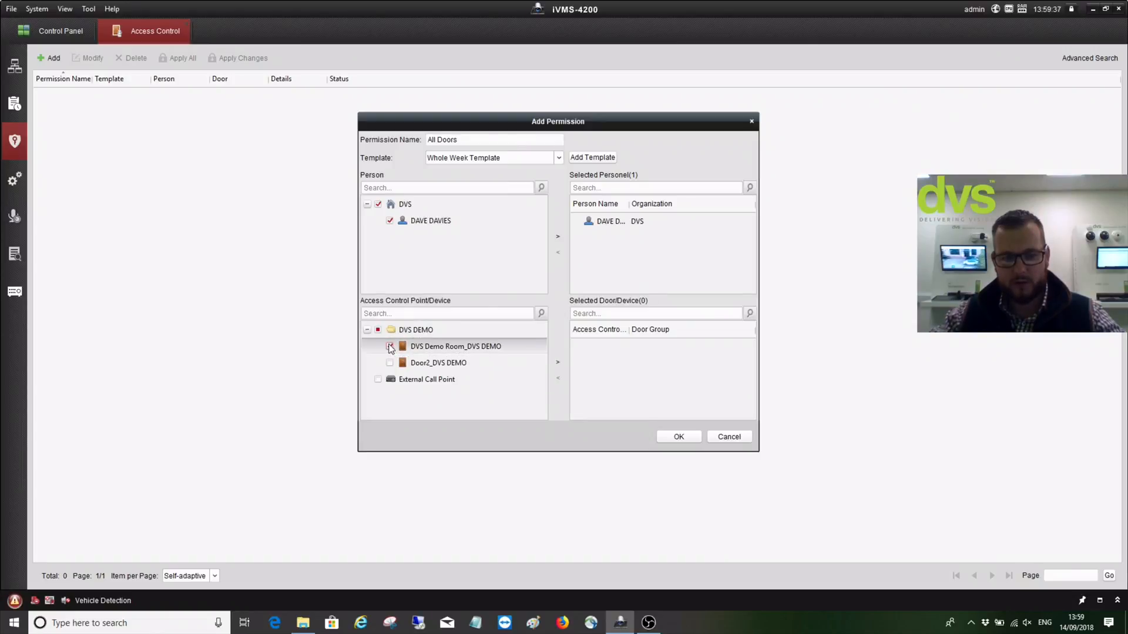
click(390, 346)
click(379, 331)
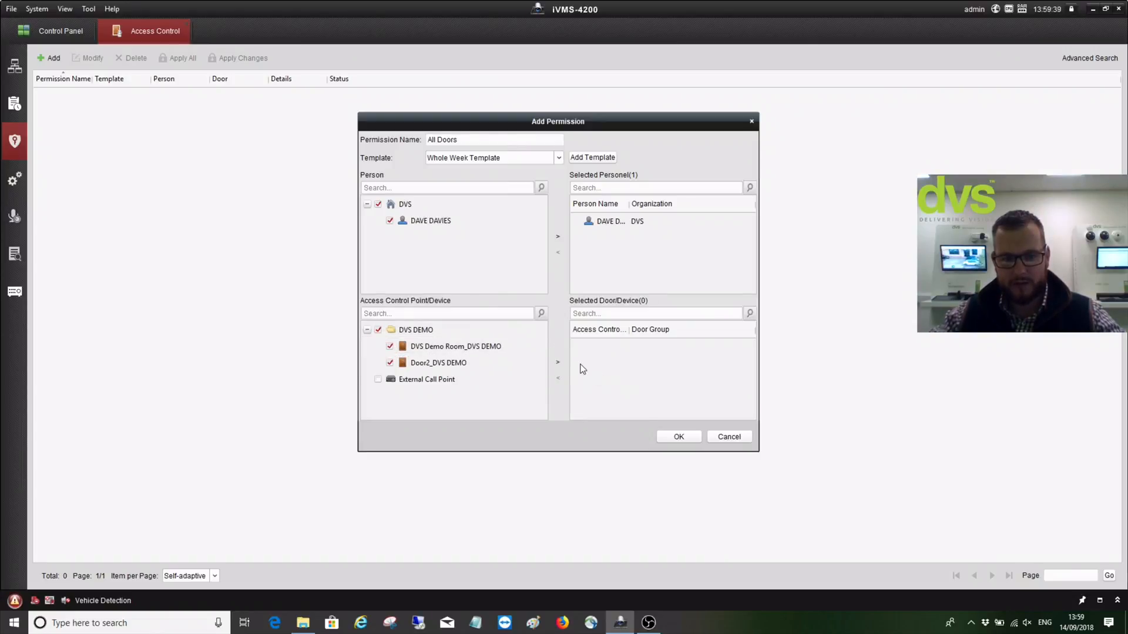
click(558, 363)
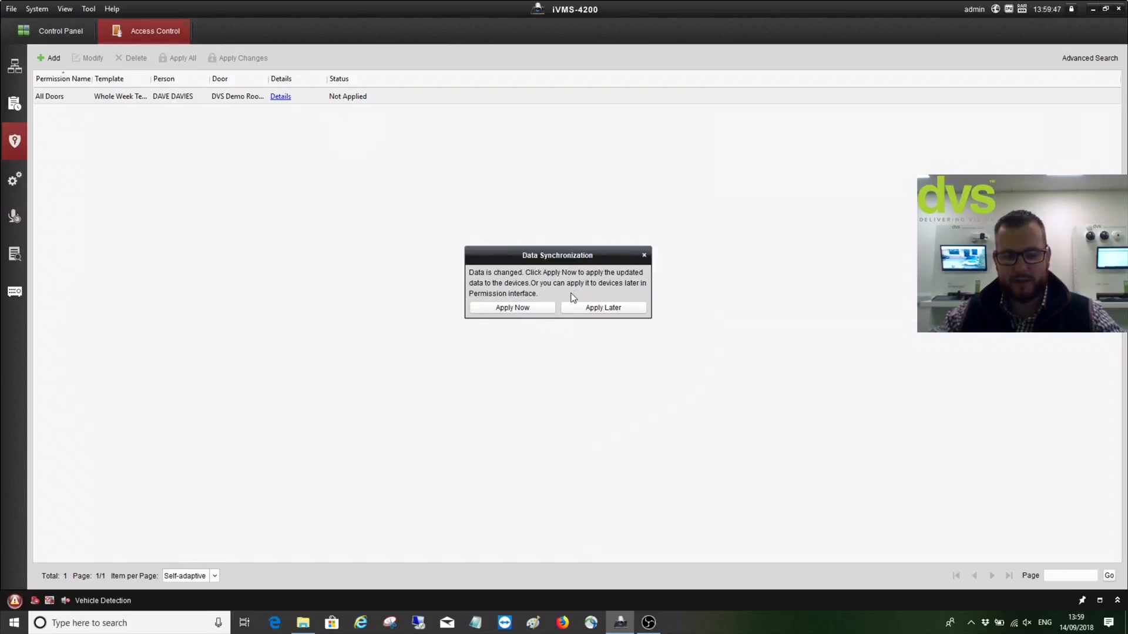
click(529, 310)
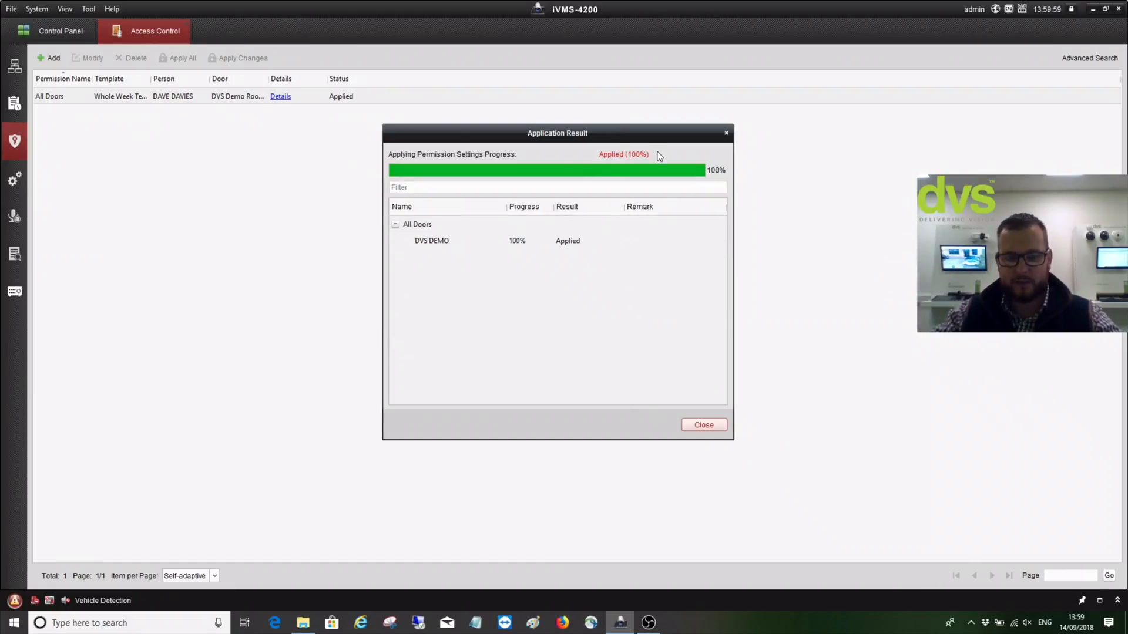
click(699, 426)
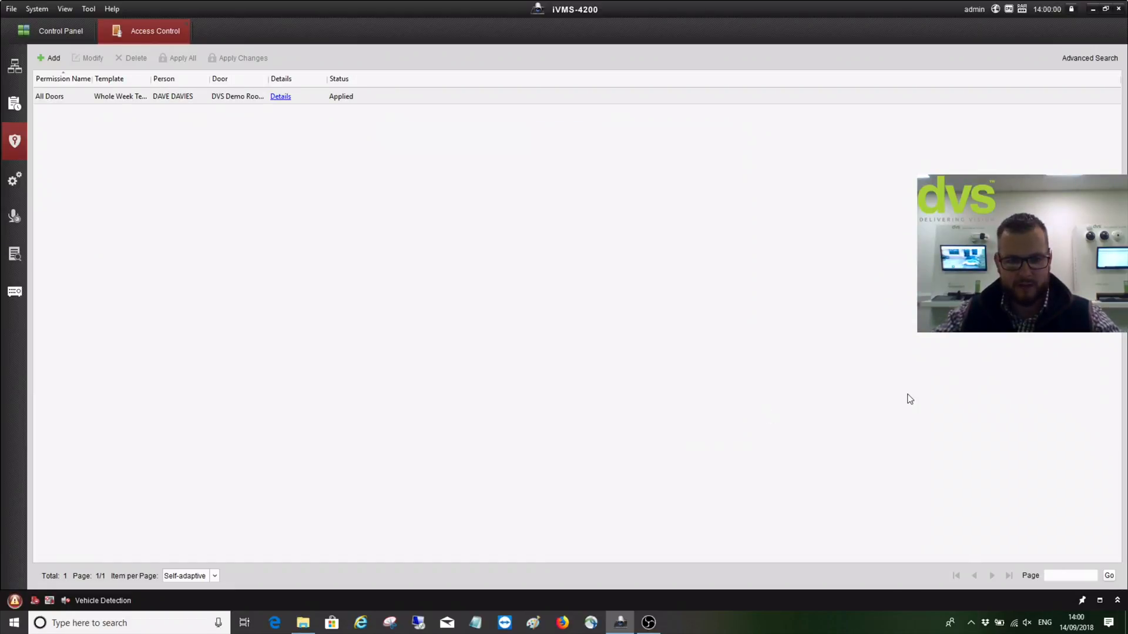
Check that the person's Permission tab lists All Doors, then close Edit Person unchanged
click(15, 68)
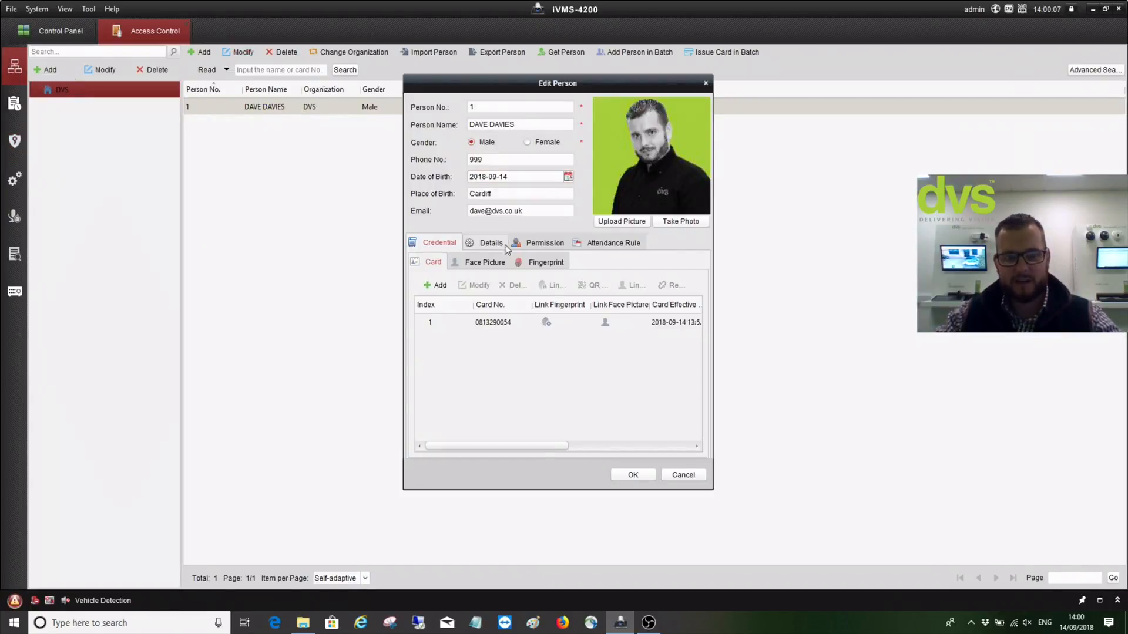
click(531, 244)
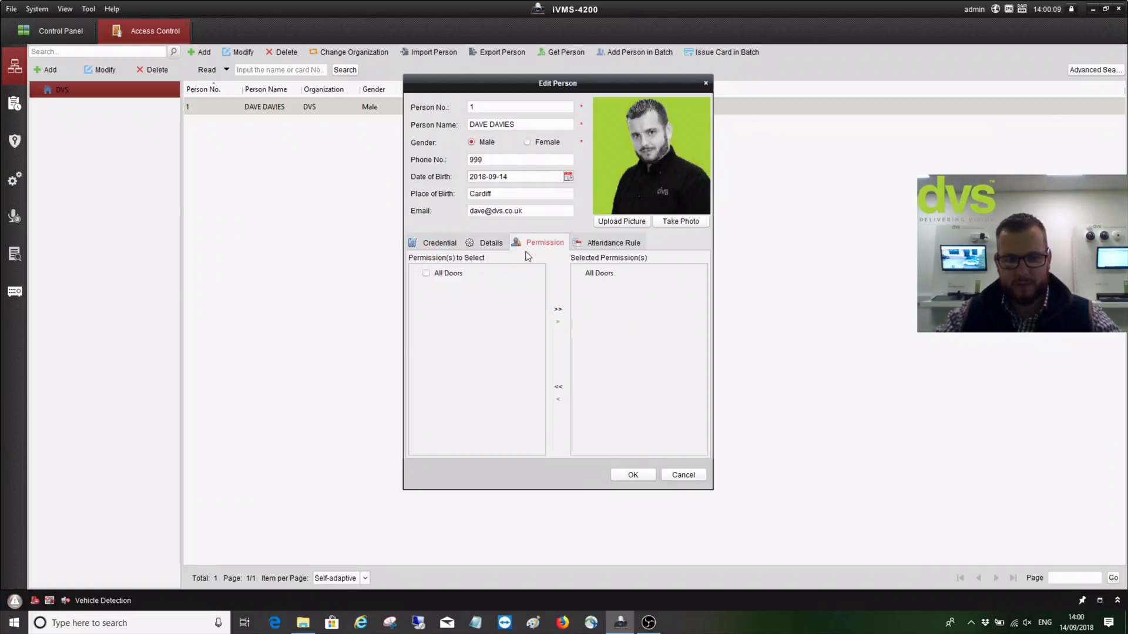
click(600, 275)
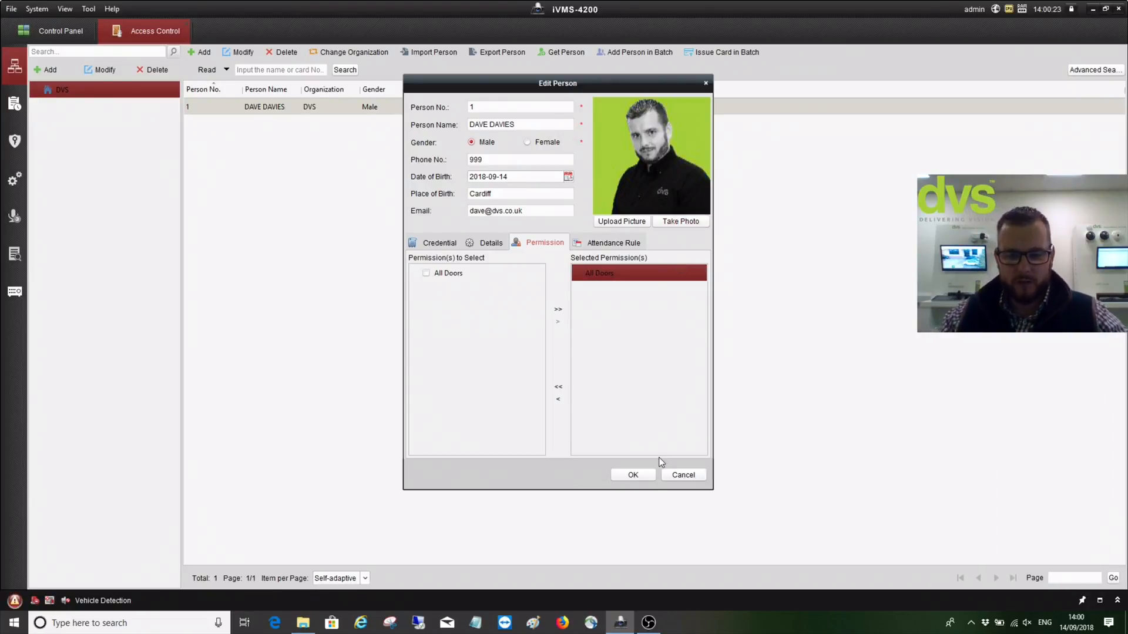
key(Escape)
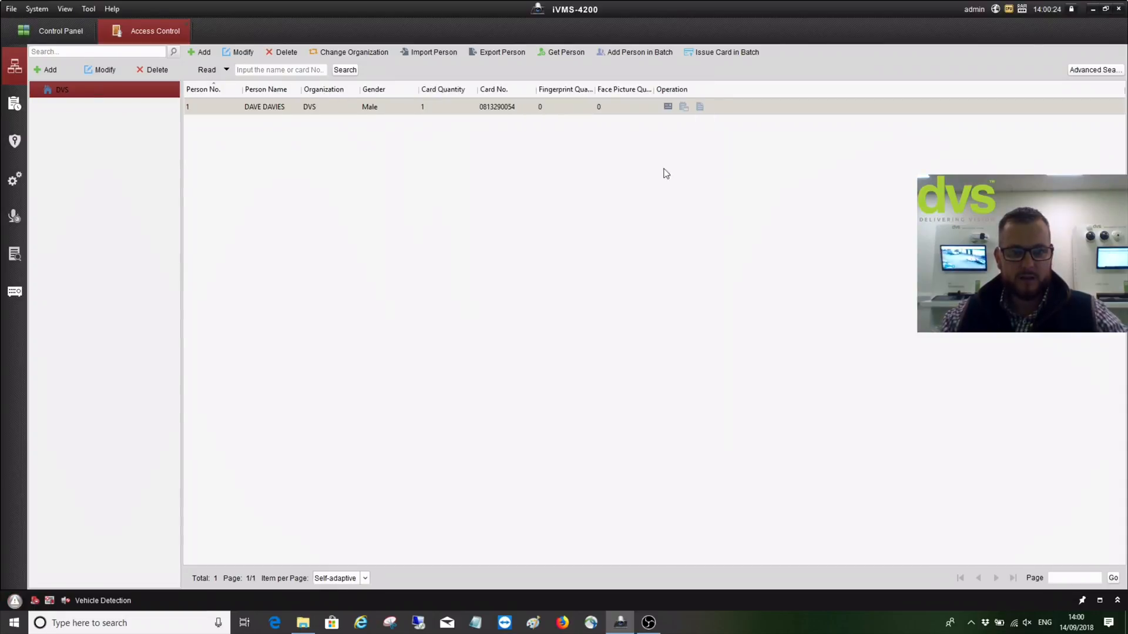
Review the Whole Week Schedule, Blank Template and test week schedules
click(15, 104)
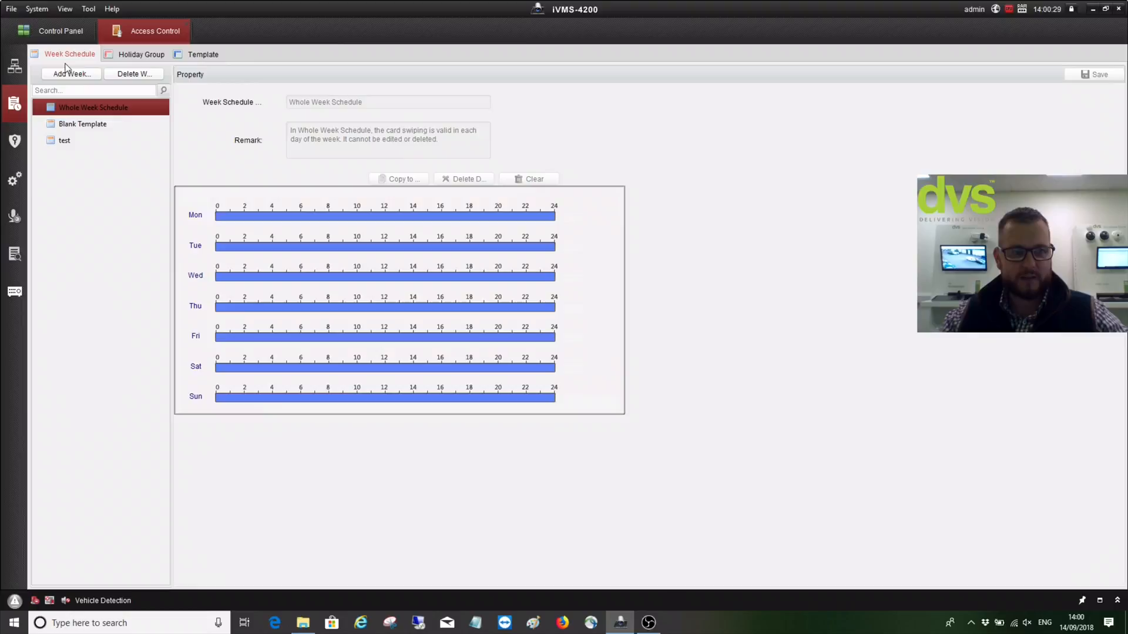
click(74, 124)
click(68, 112)
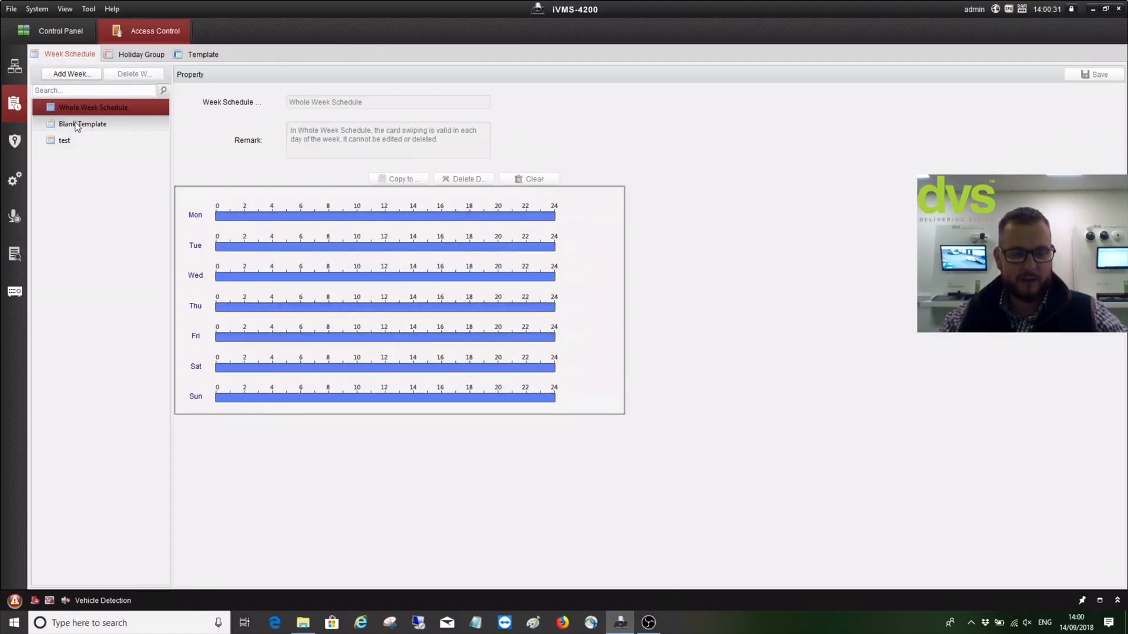
click(73, 124)
click(75, 111)
click(65, 143)
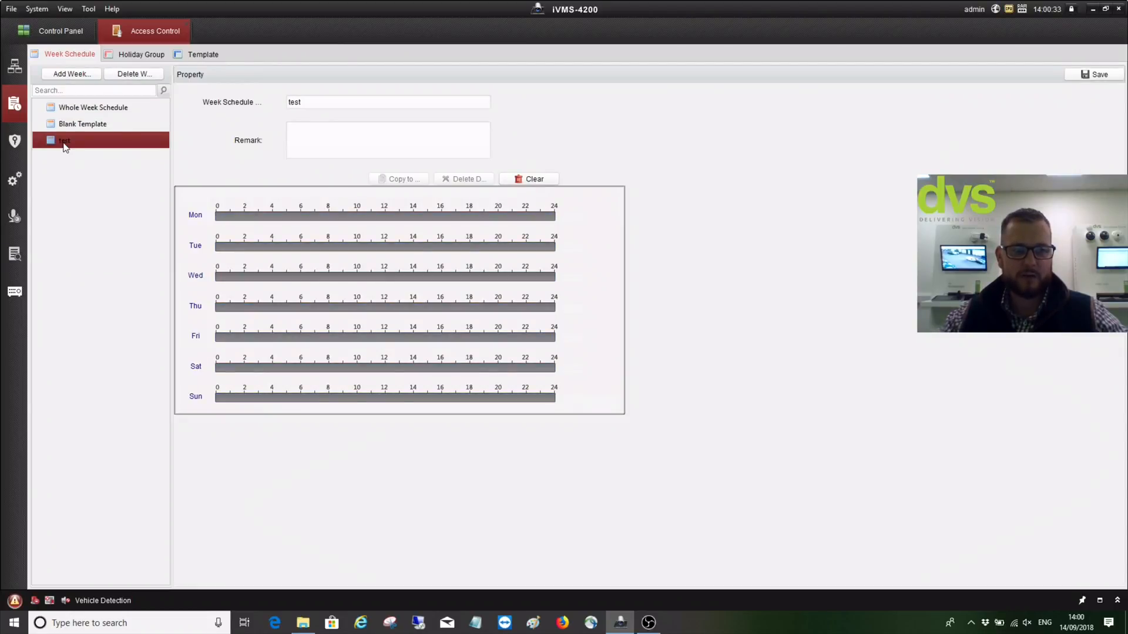
Look over the Holiday Group and Template tabs, then show the All Doors permission list
click(136, 54)
click(190, 54)
click(80, 56)
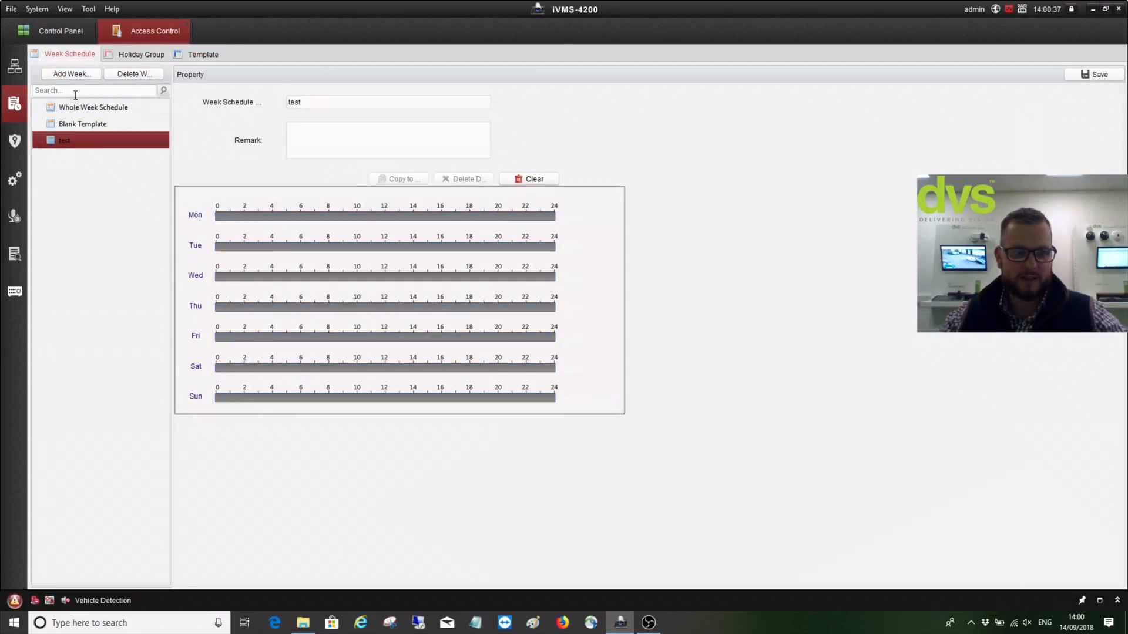
click(17, 141)
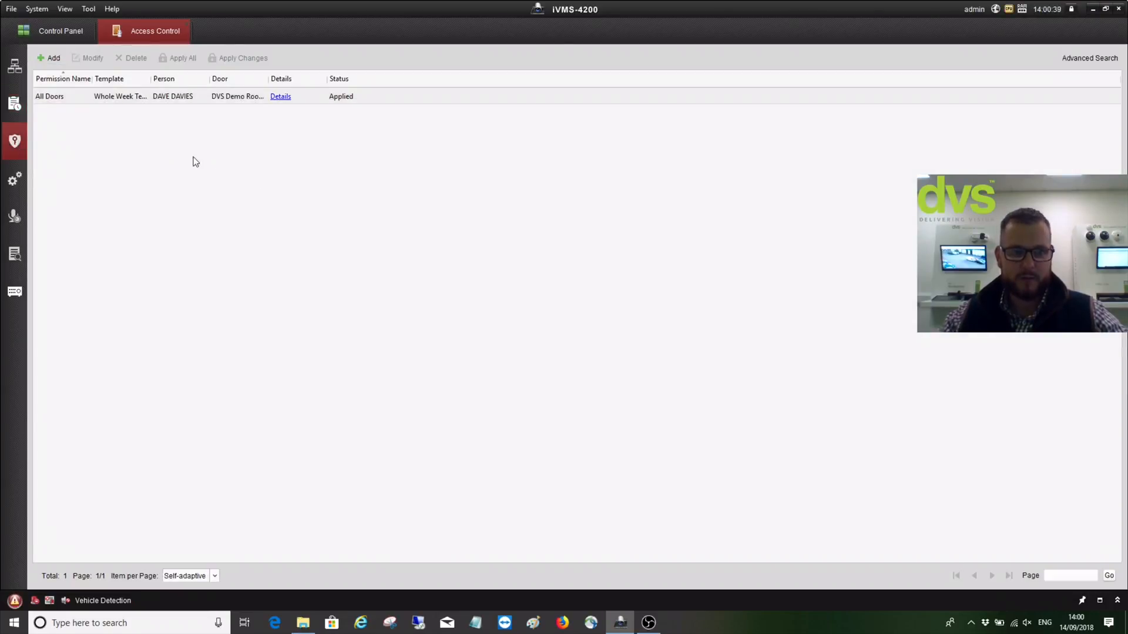
Move through Advanced Function and Video Intercom to the Access Control Event log of 146 events
click(14, 186)
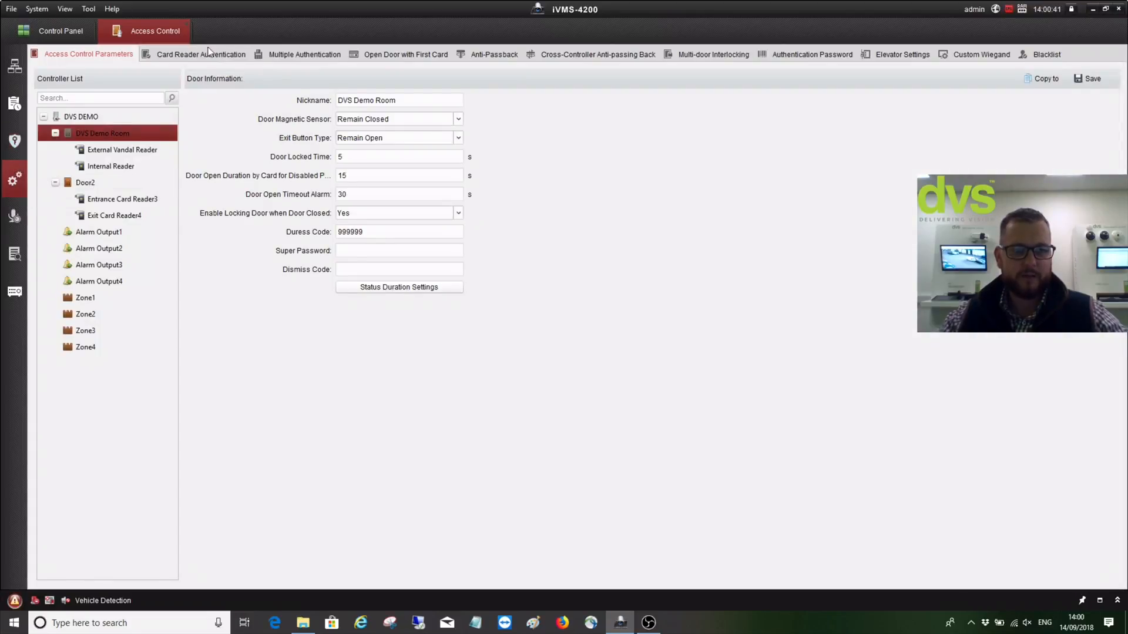
click(15, 217)
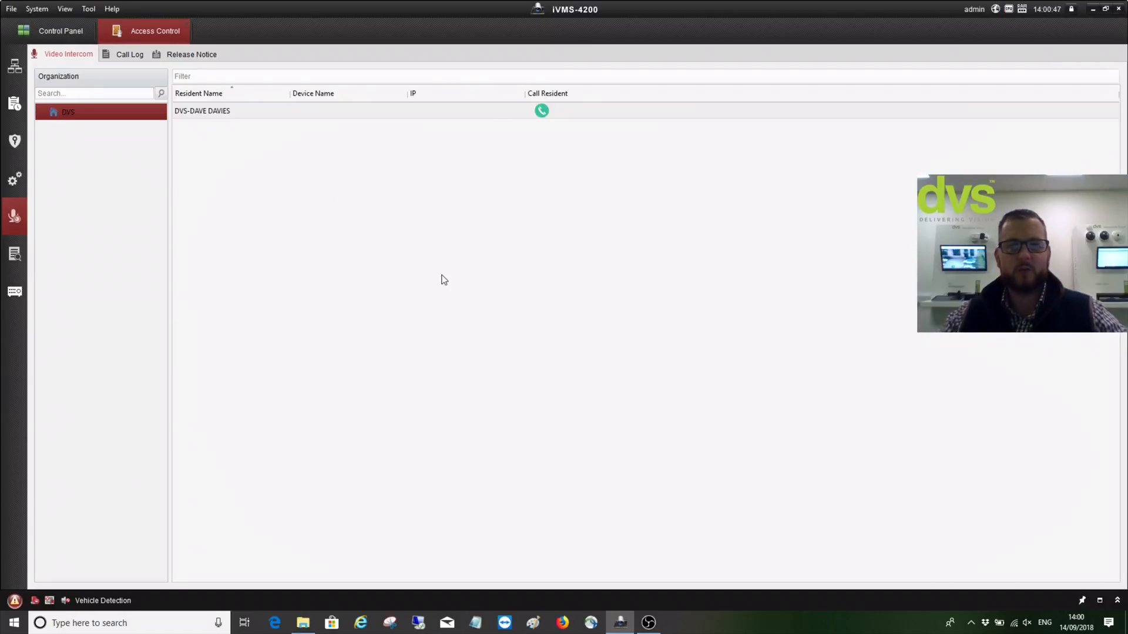
click(15, 255)
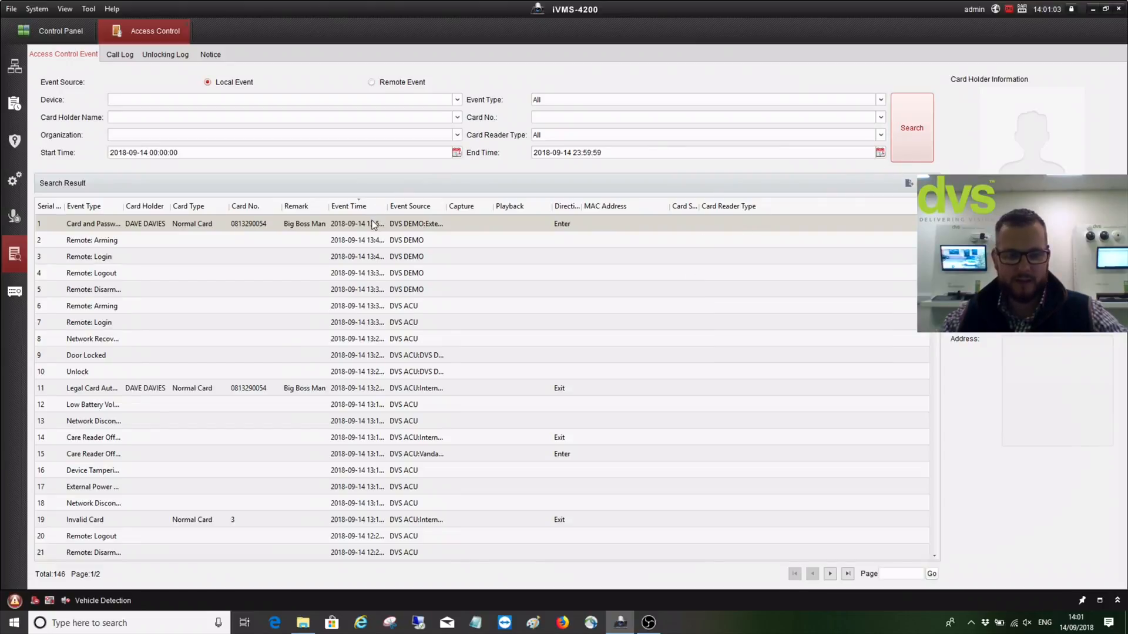
Inspect the Legal Card Auth and Card and Password events, then return to DVS Demo Room's door parameters
click(356, 388)
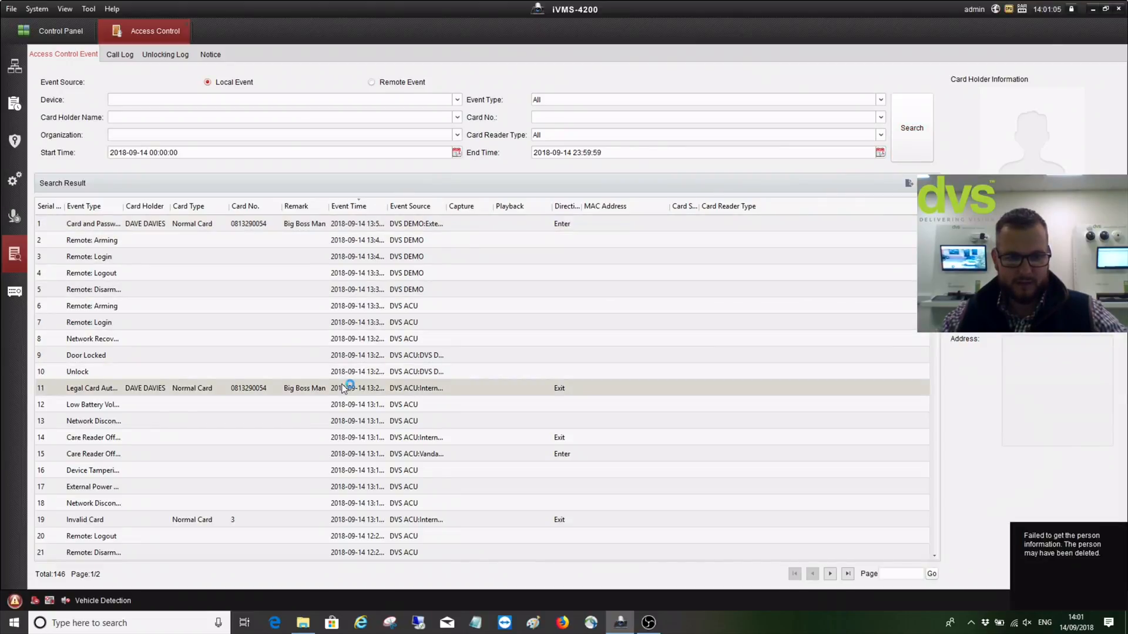
click(411, 227)
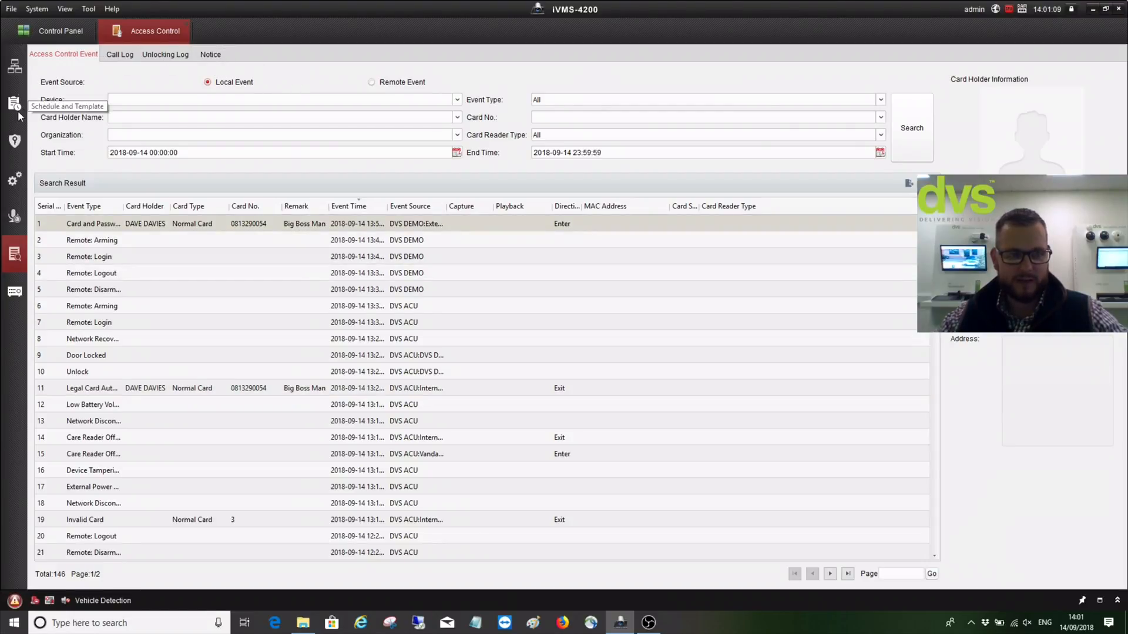
click(14, 66)
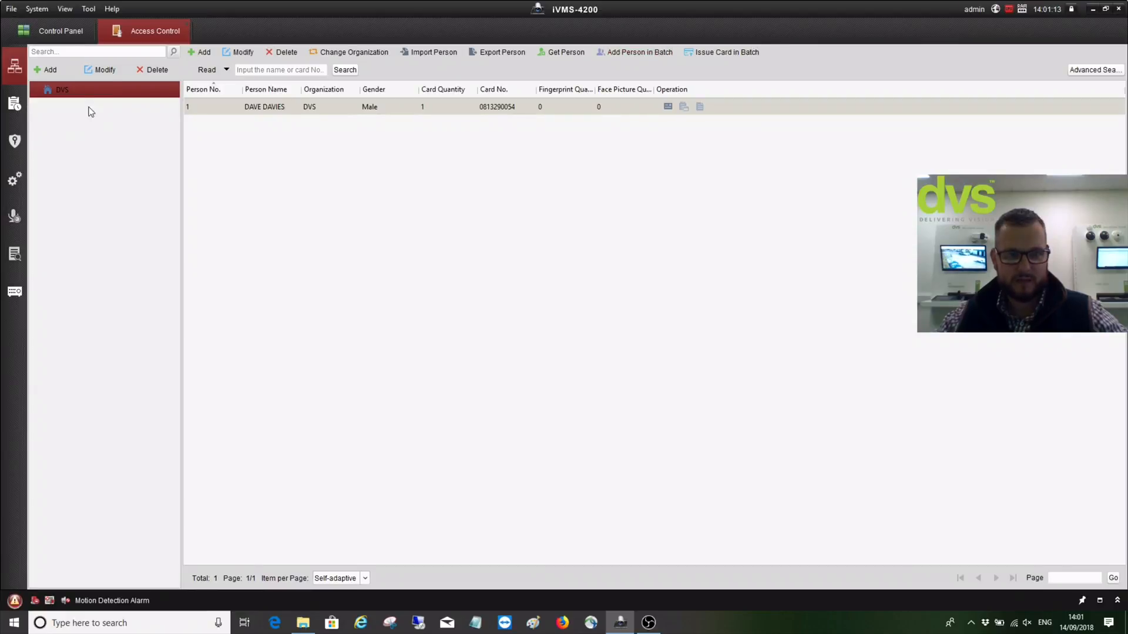
click(17, 183)
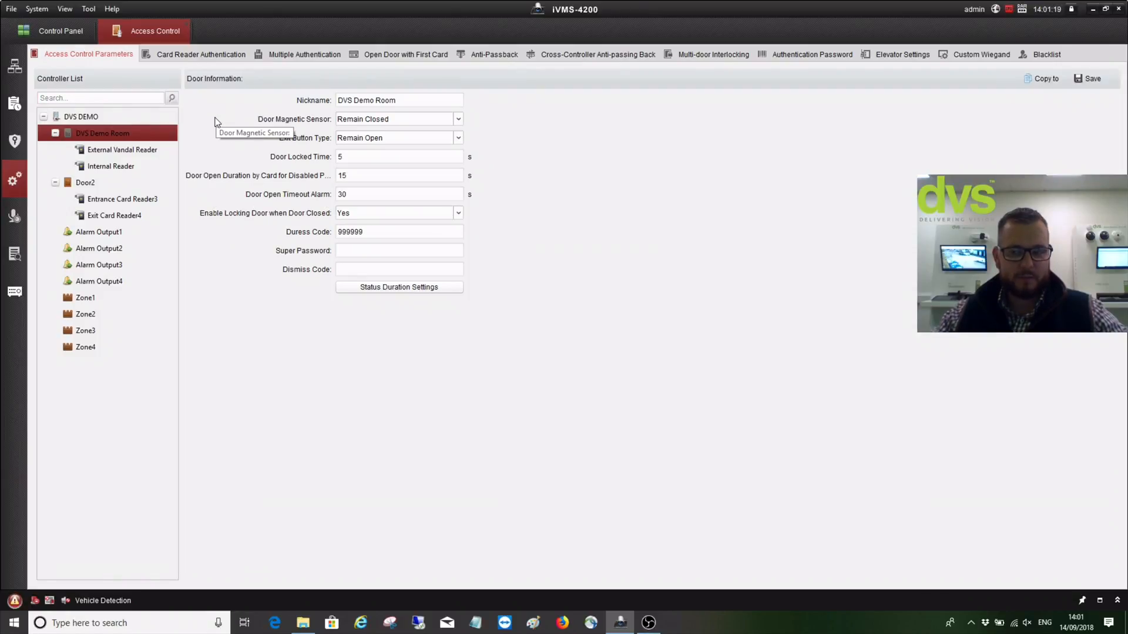
Show the External Vandal Reader's schedule under DVS DEMO and try the Card and Password and Fingerprint modes
click(208, 56)
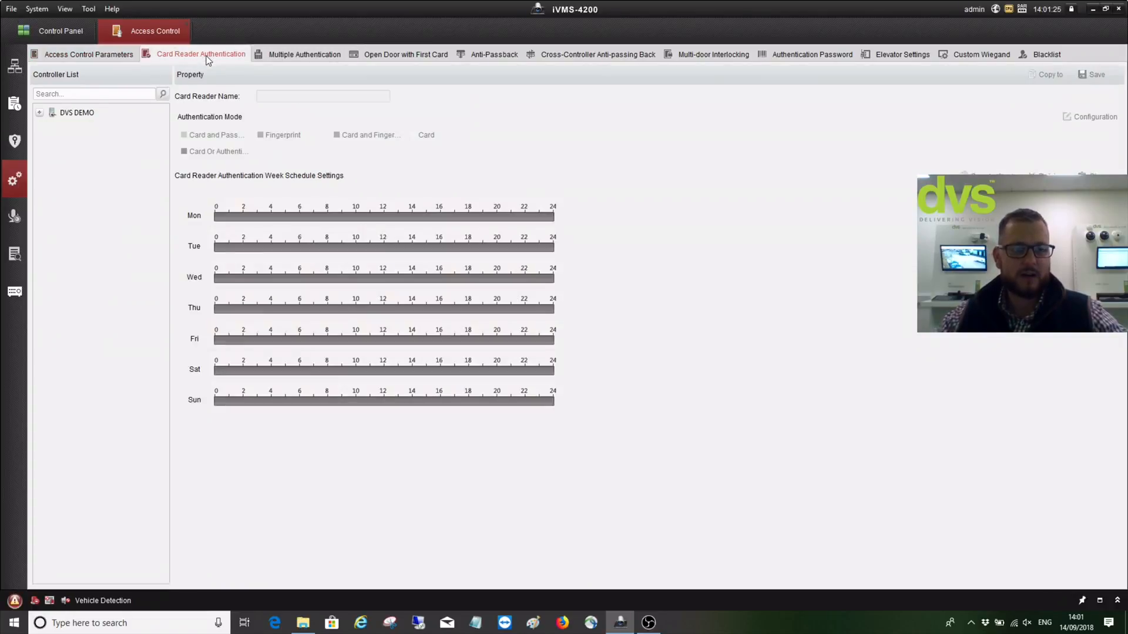
double_click(73, 112)
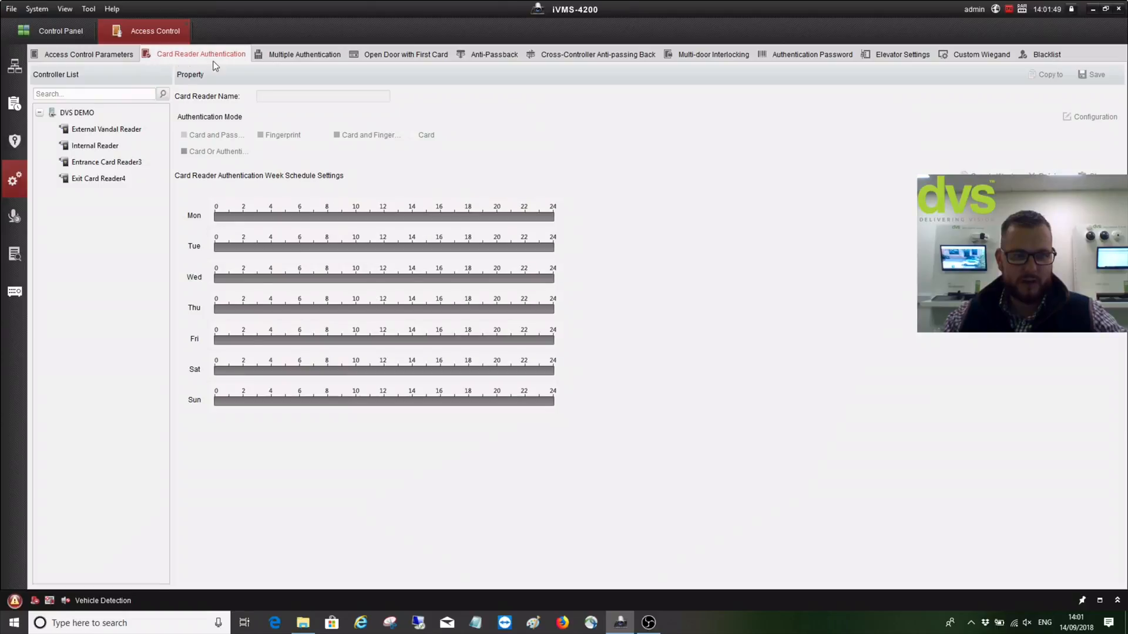
click(111, 129)
click(196, 139)
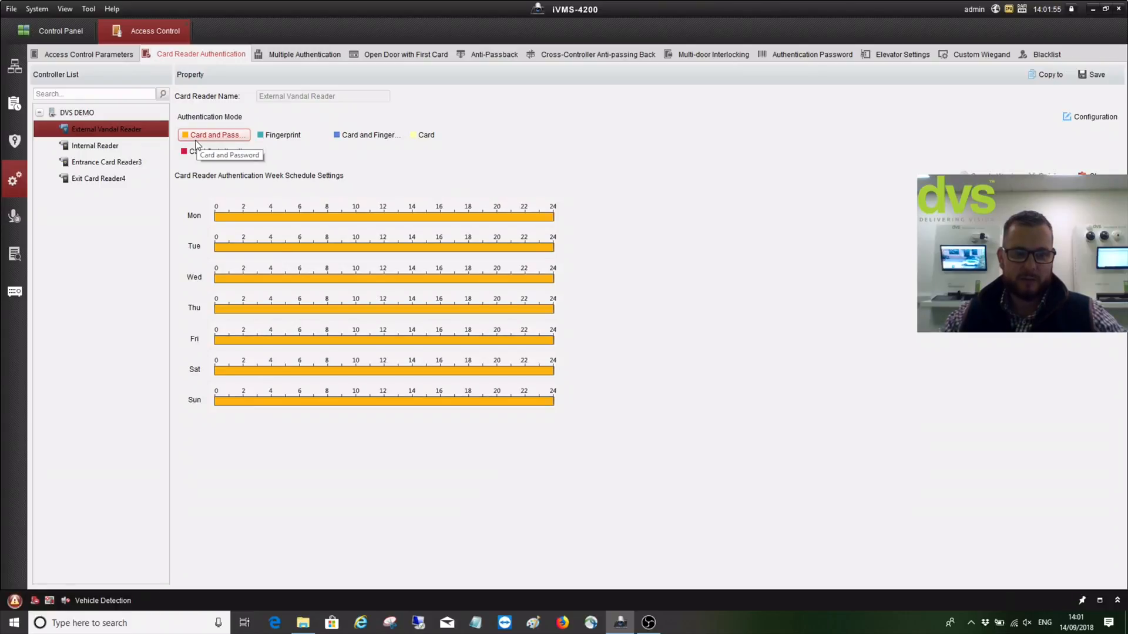
click(269, 134)
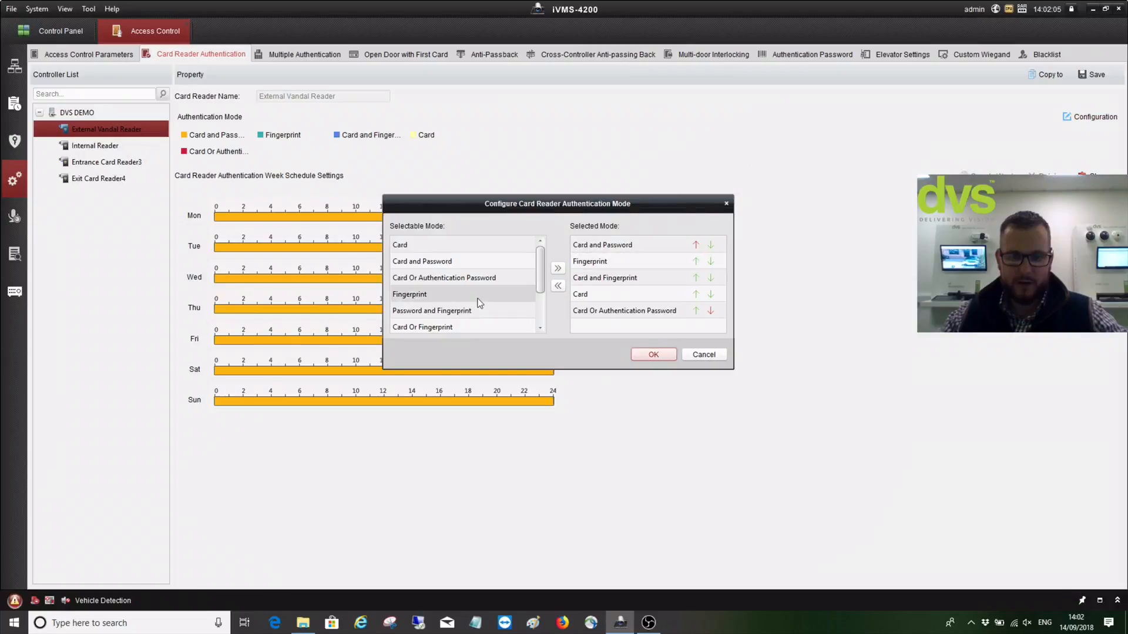
Scroll the Selectable Mode list and cancel the authentication-mode dialog without changes
drag(541, 269, 540, 298)
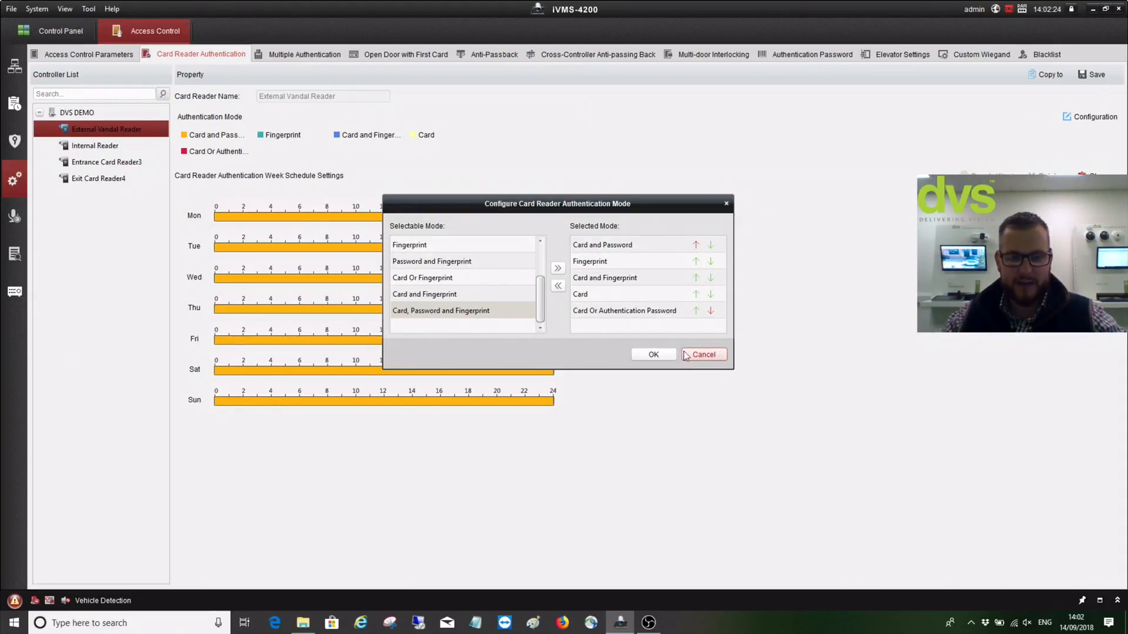
click(703, 356)
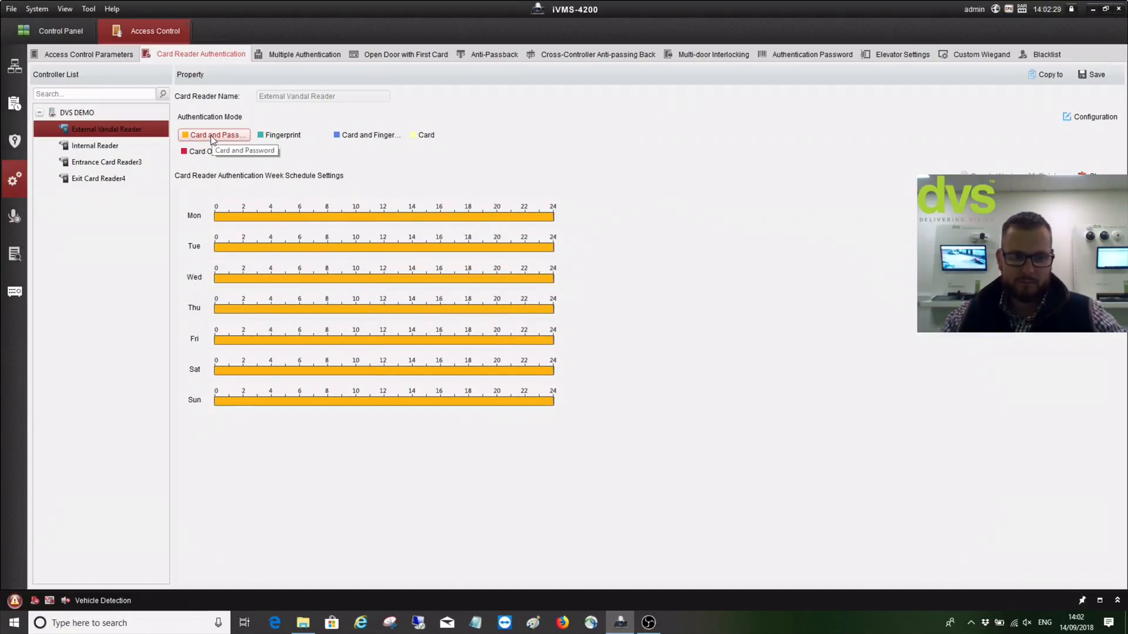
Apply Card and Fingerprint to Monday's schedule from 10:00 onward
click(284, 137)
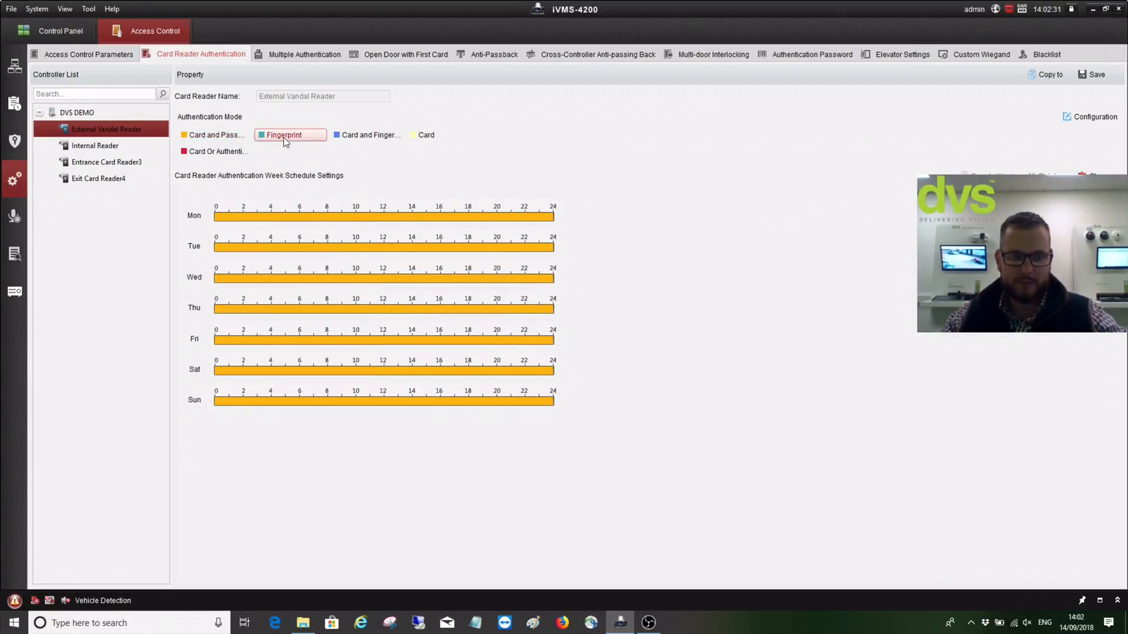
click(351, 136)
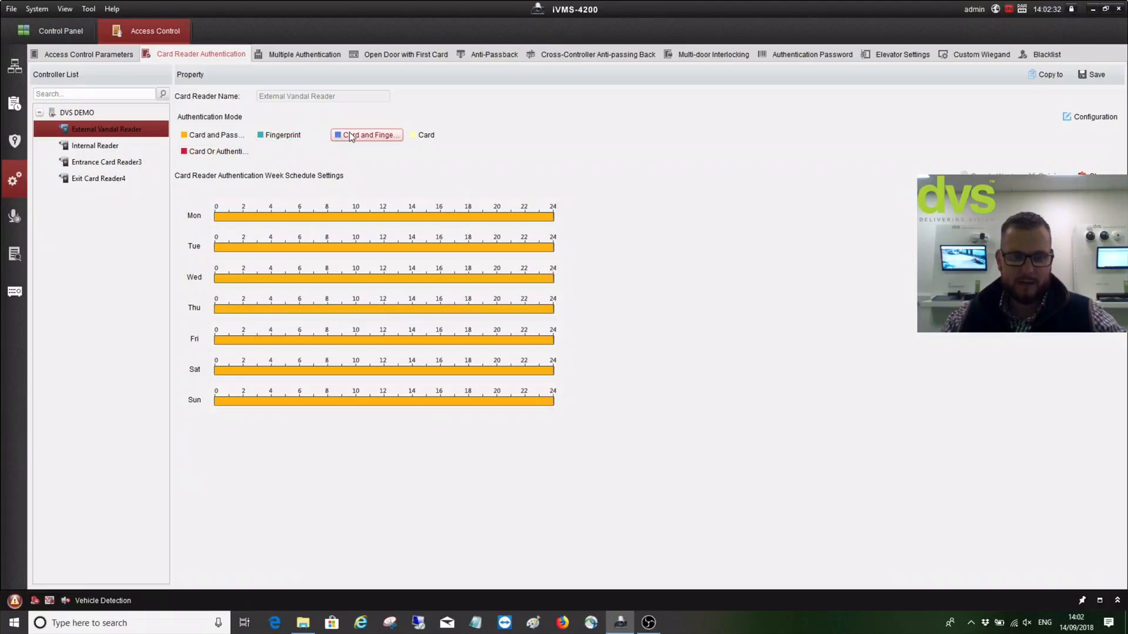
click(423, 217)
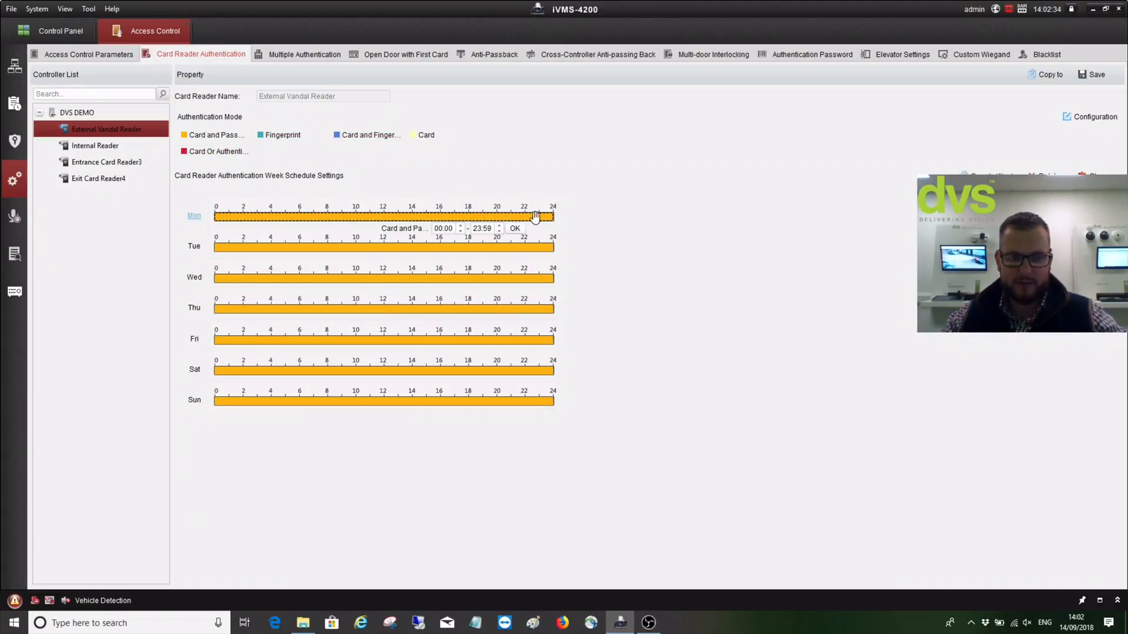
click(483, 217)
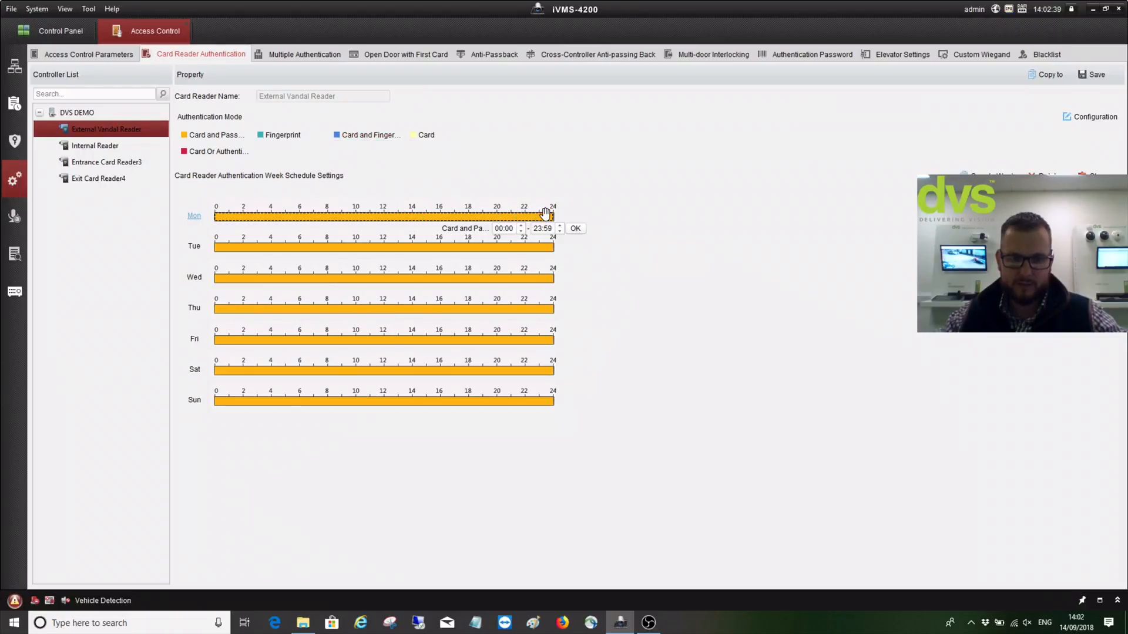
mouse_move(552, 216)
mouse_down()
mouse_move(341, 196)
mouse_move(416, 219)
mouse_move(584, 229)
mouse_up()
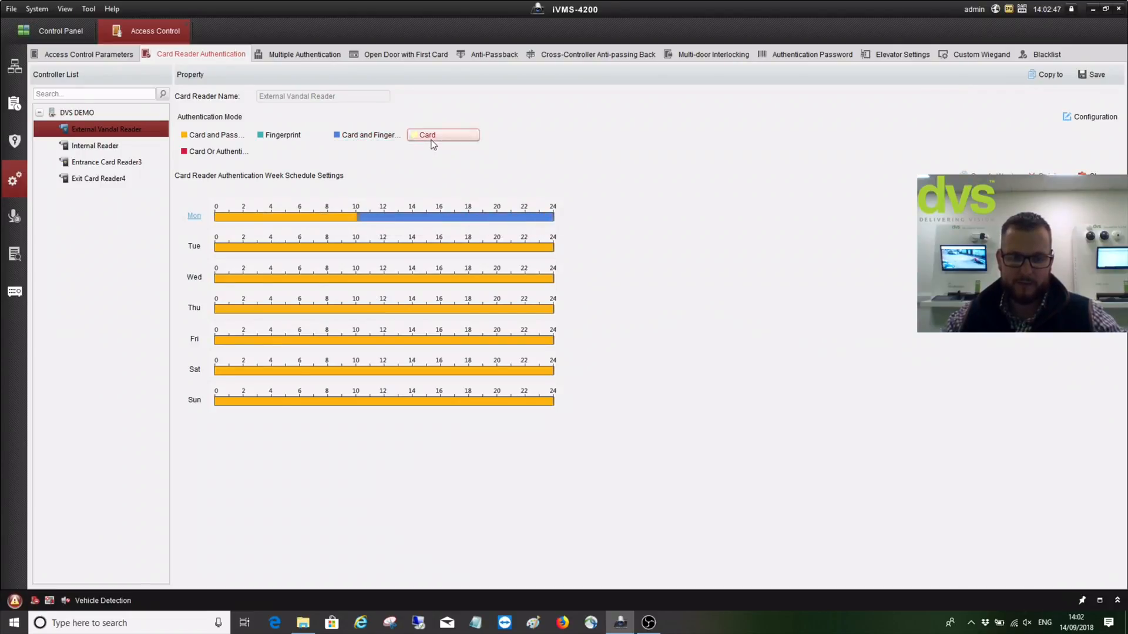
Make late Tuesday Card-only and save the External Vandal Reader's schedule
click(506, 247)
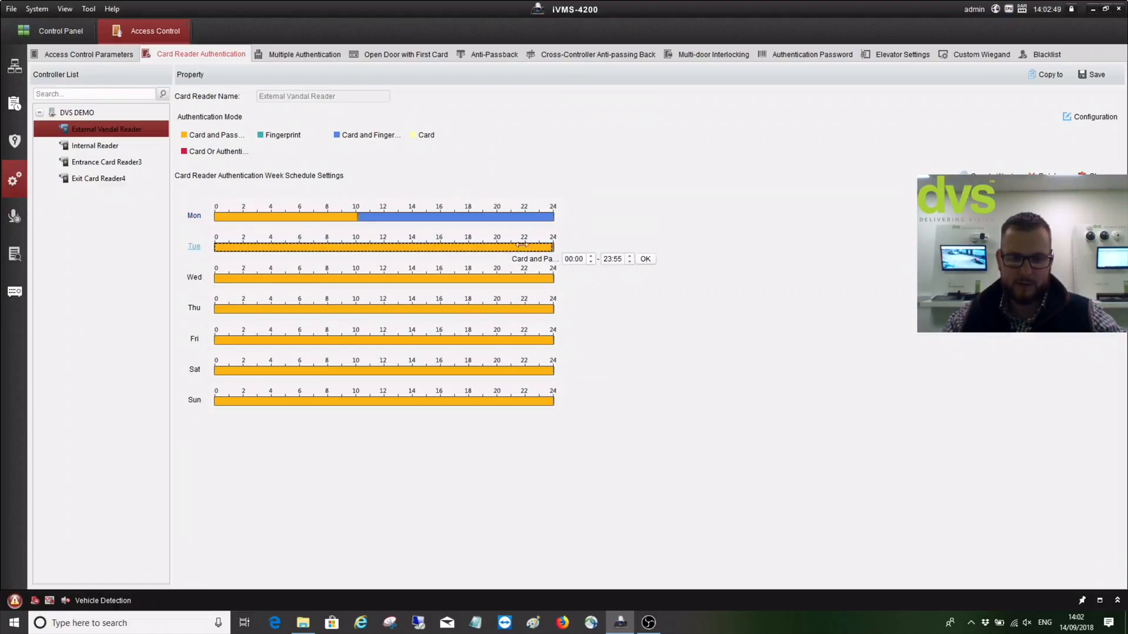
mouse_move(521, 244)
mouse_down()
mouse_move(456, 238)
mouse_move(567, 247)
mouse_up()
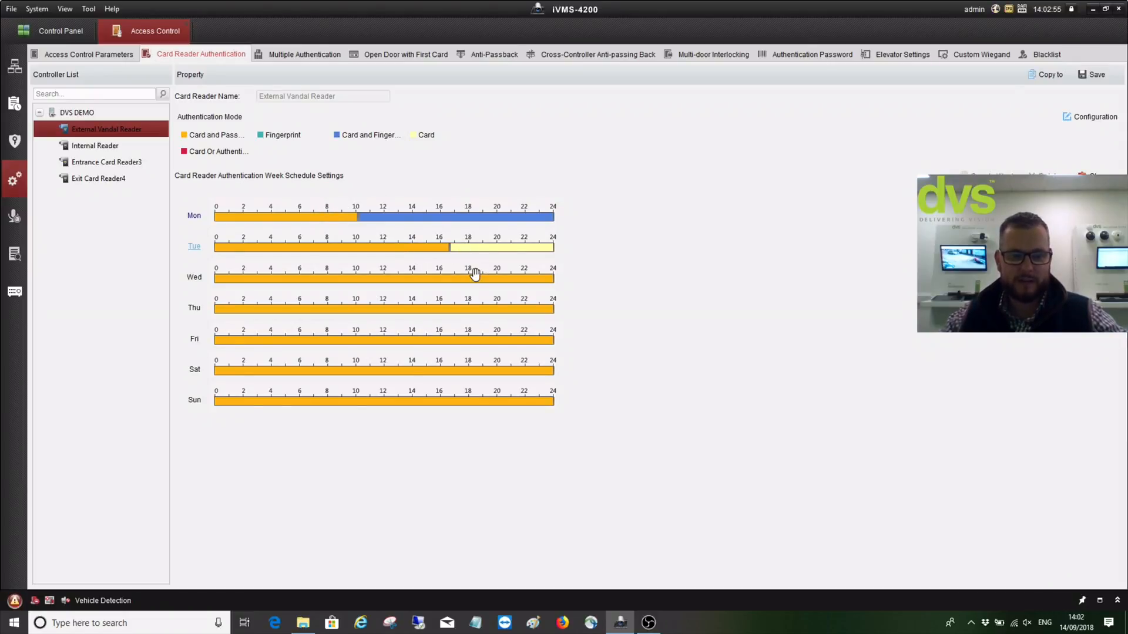
click(210, 150)
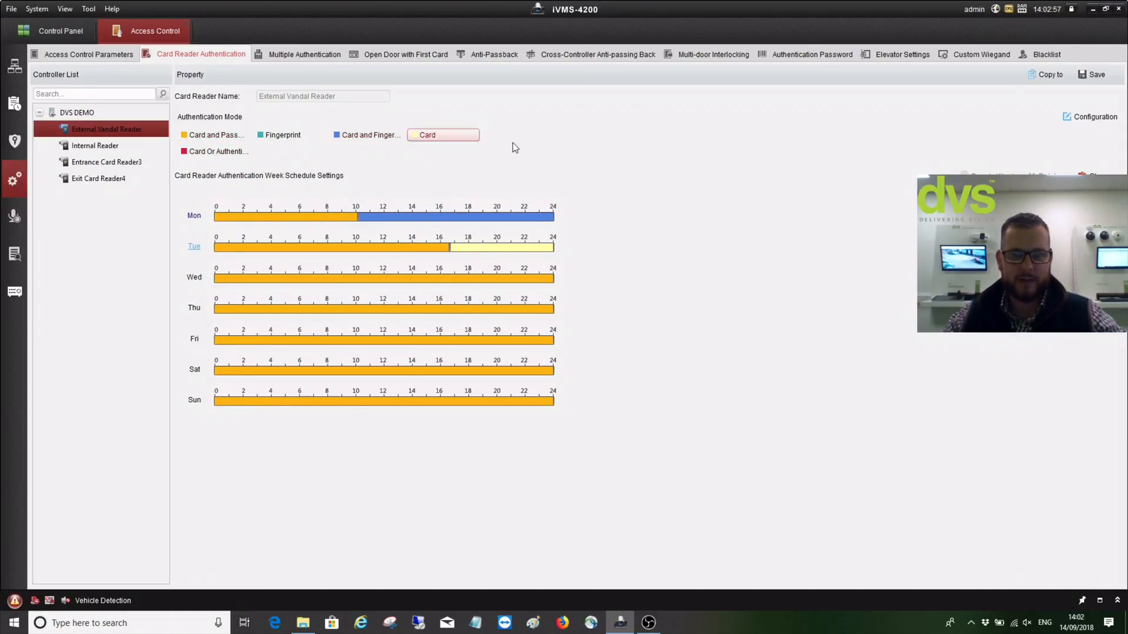
click(1092, 79)
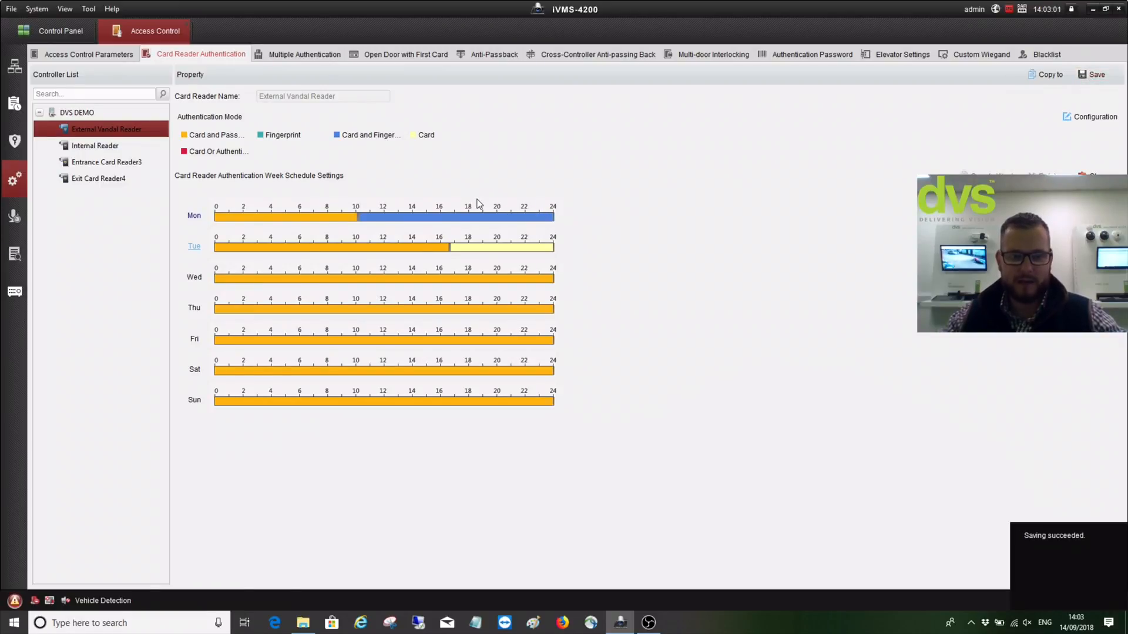
click(107, 150)
Browse the card readers' schedules and view the Internal Reader's mode configuration without changes
click(107, 165)
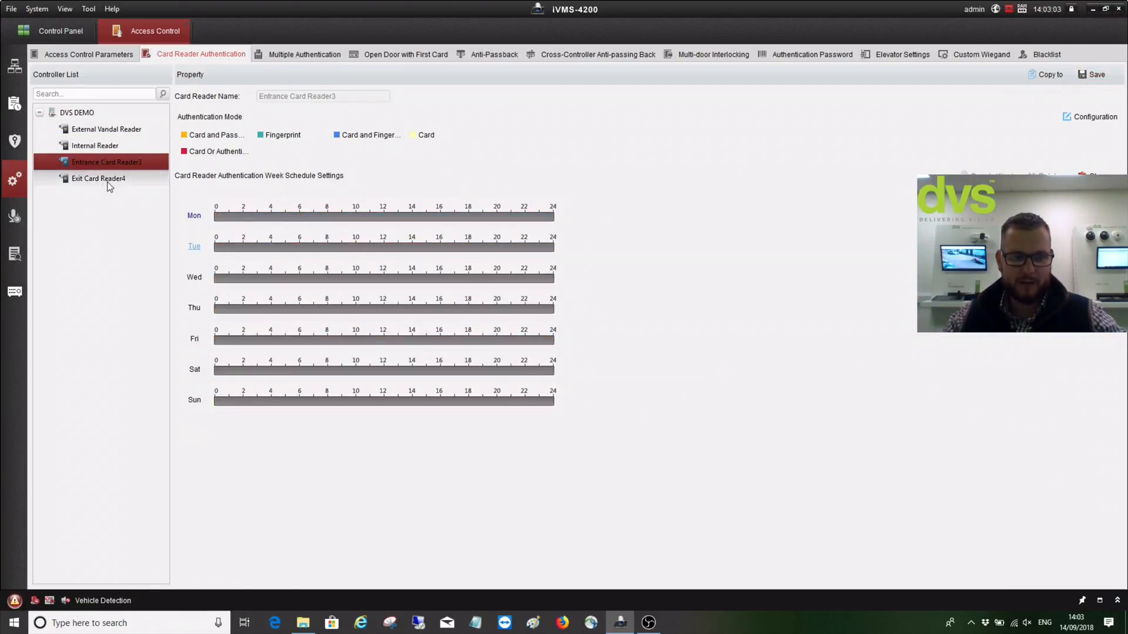
click(107, 181)
click(86, 114)
click(90, 130)
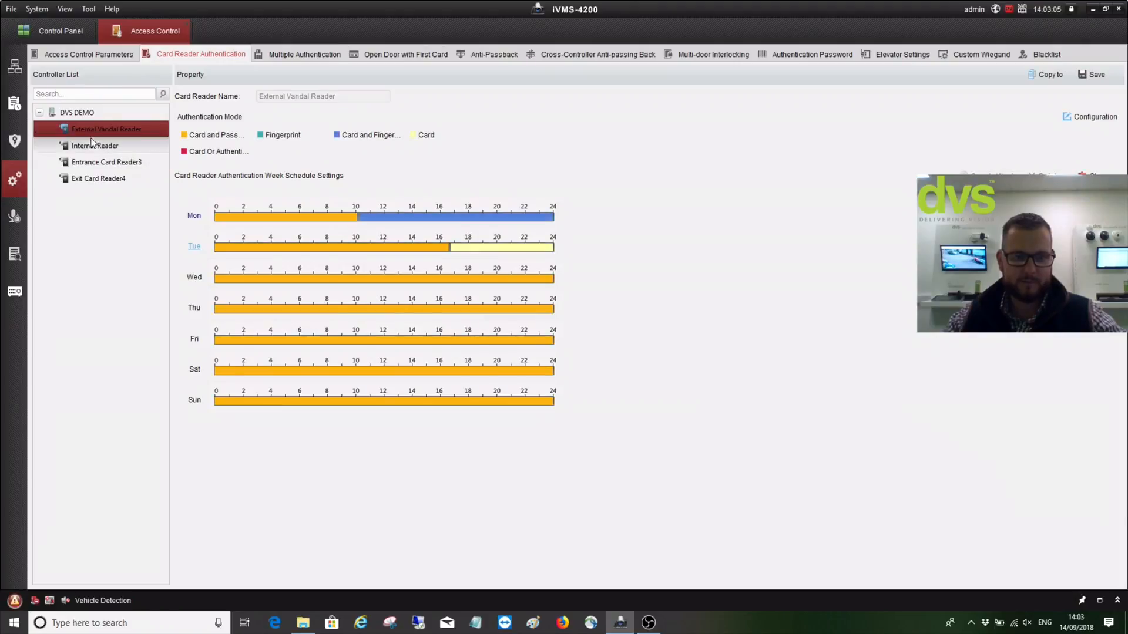
click(91, 163)
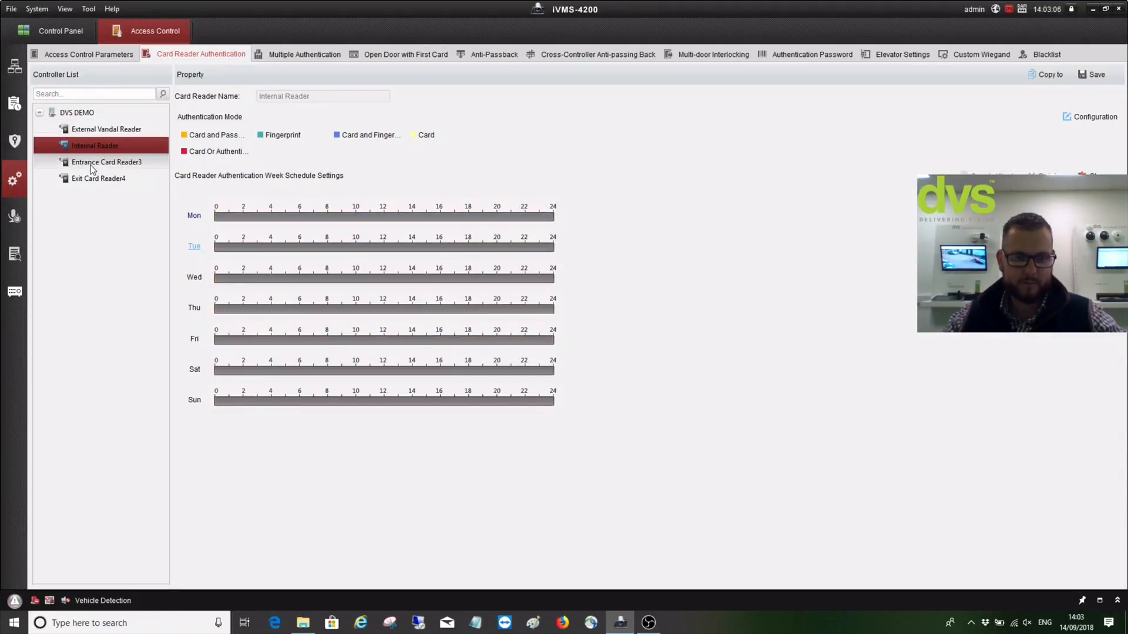
click(91, 131)
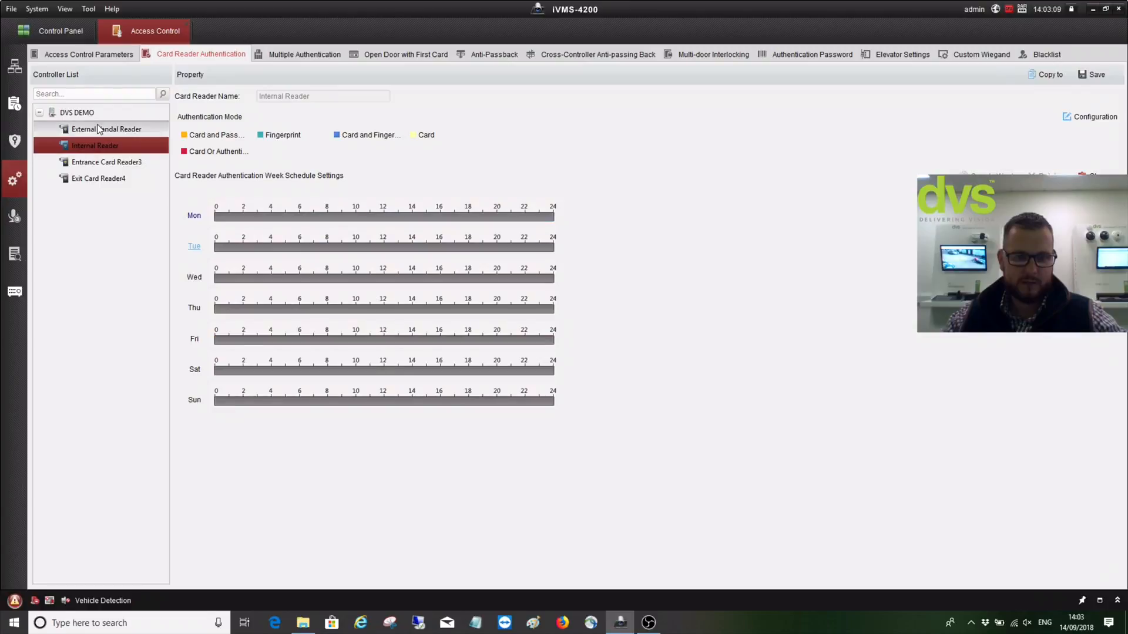
click(94, 145)
click(240, 139)
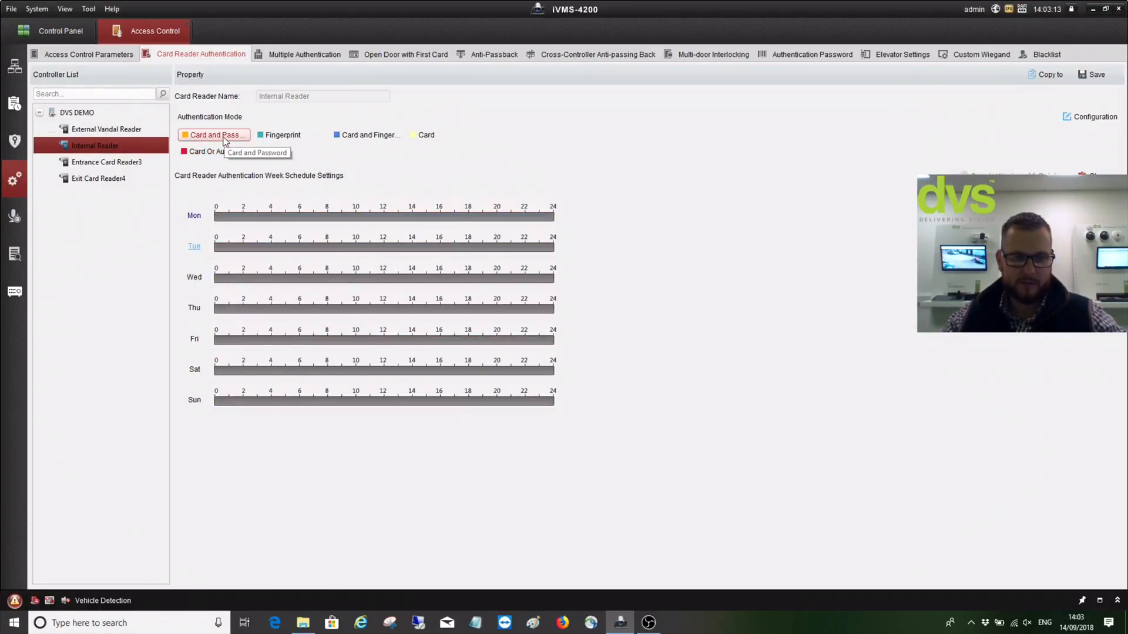
click(1081, 115)
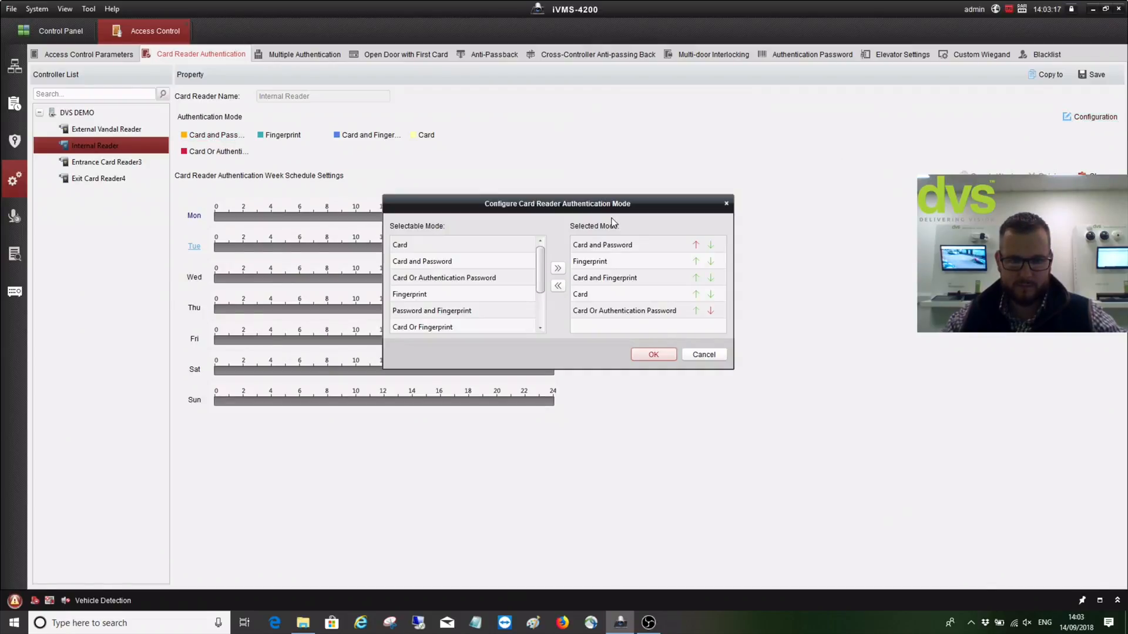
click(723, 359)
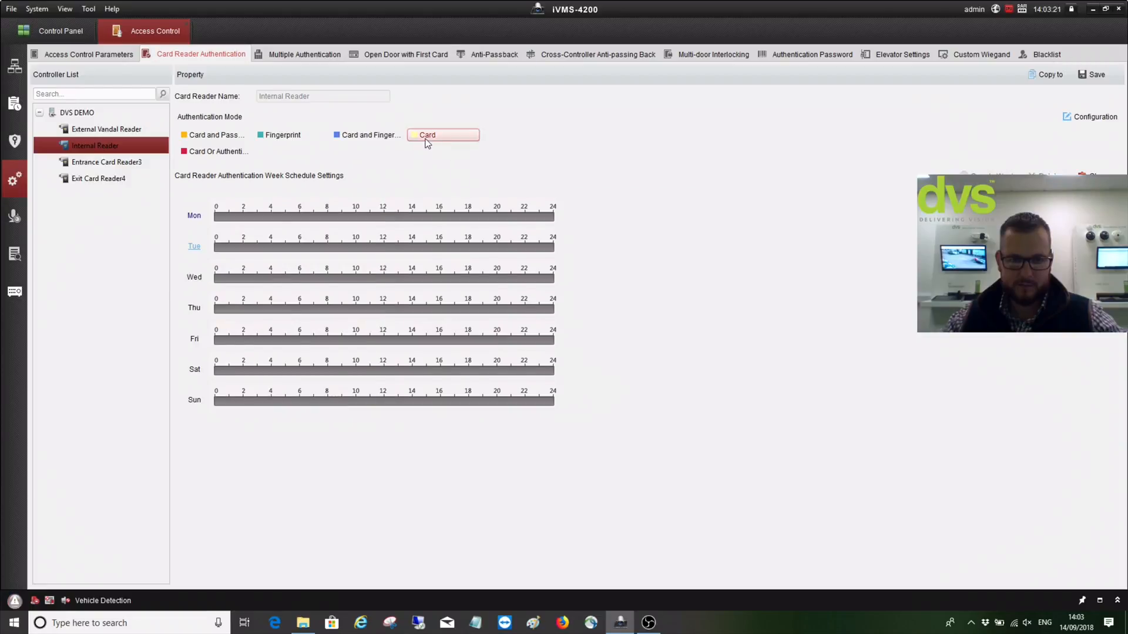
Fill Monday with Card all day, copy it to the whole week, and save the Internal Reader
drag(360, 217, 581, 217)
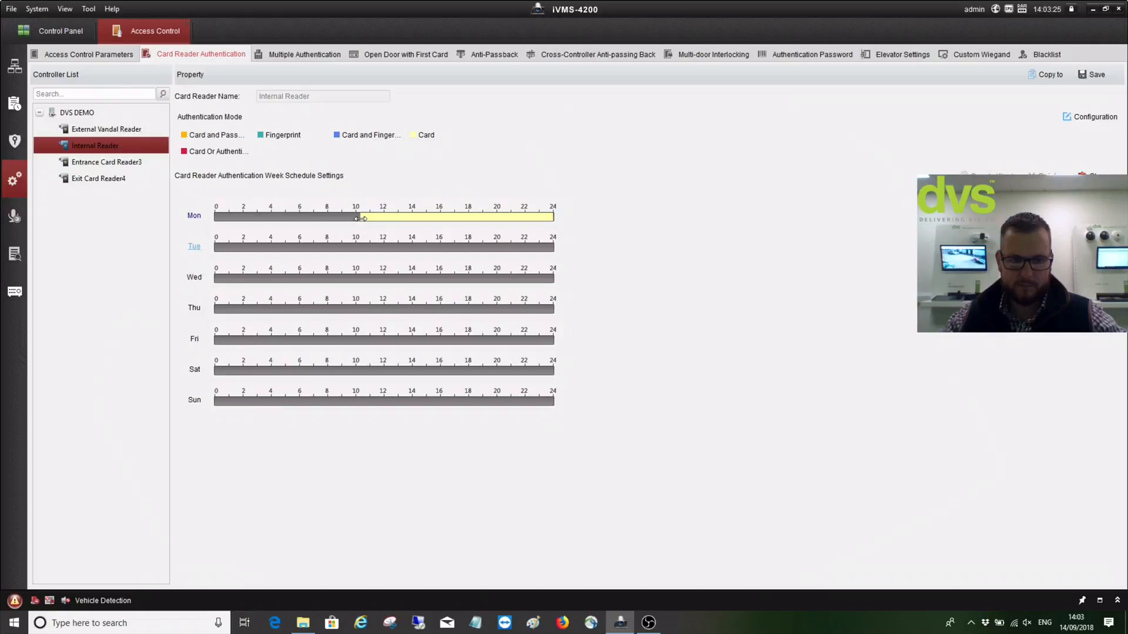
drag(361, 218, 211, 219)
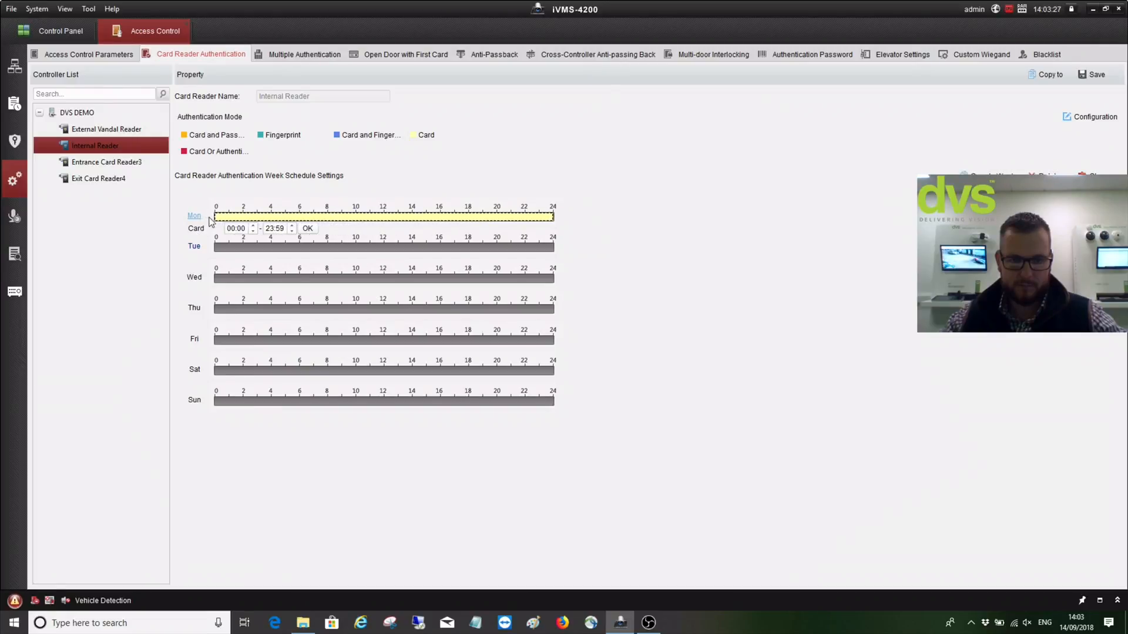
click(963, 172)
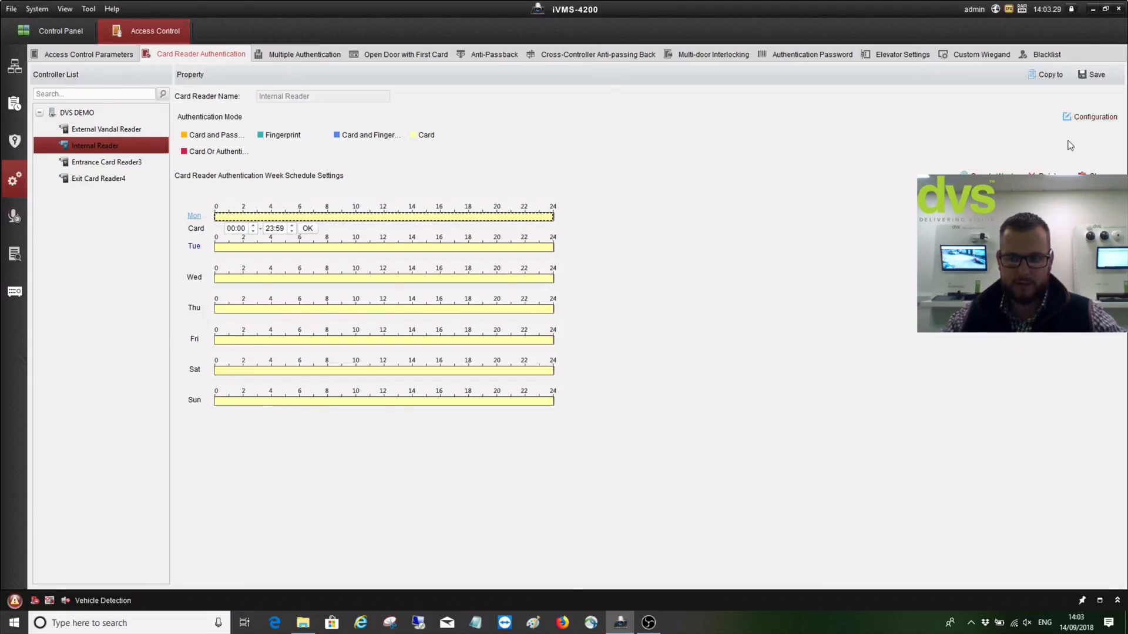
click(1081, 76)
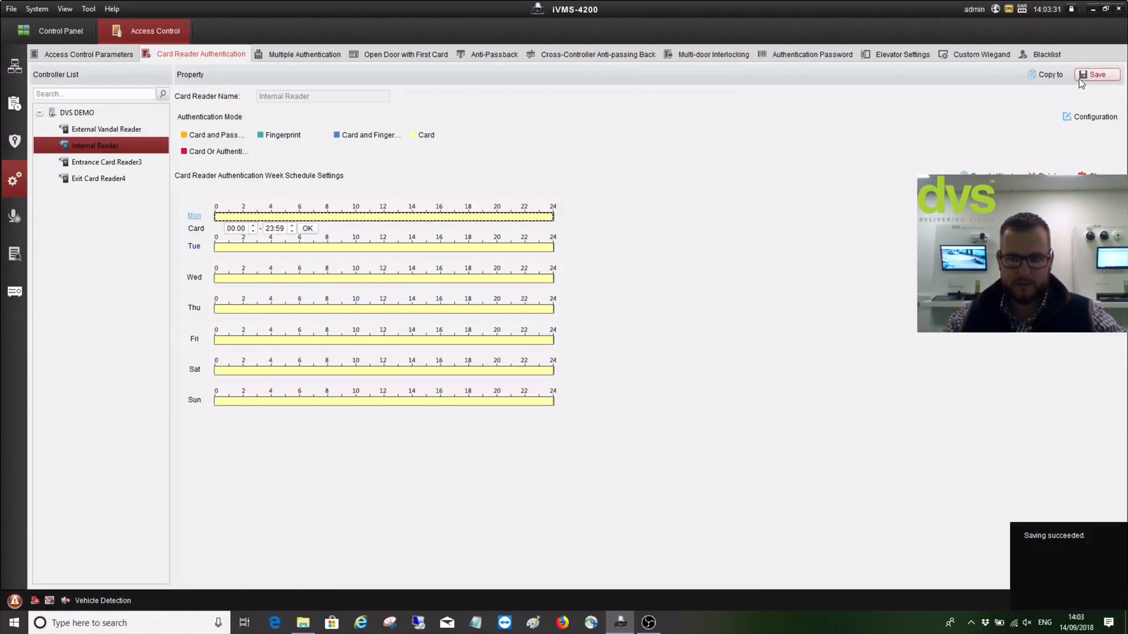
click(105, 129)
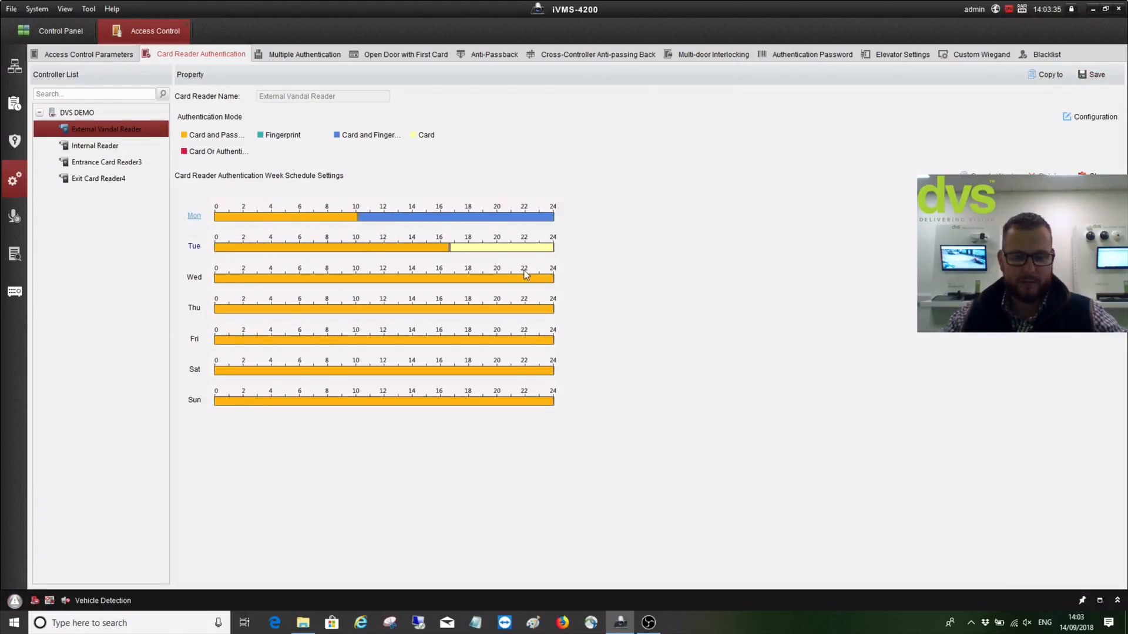
click(89, 142)
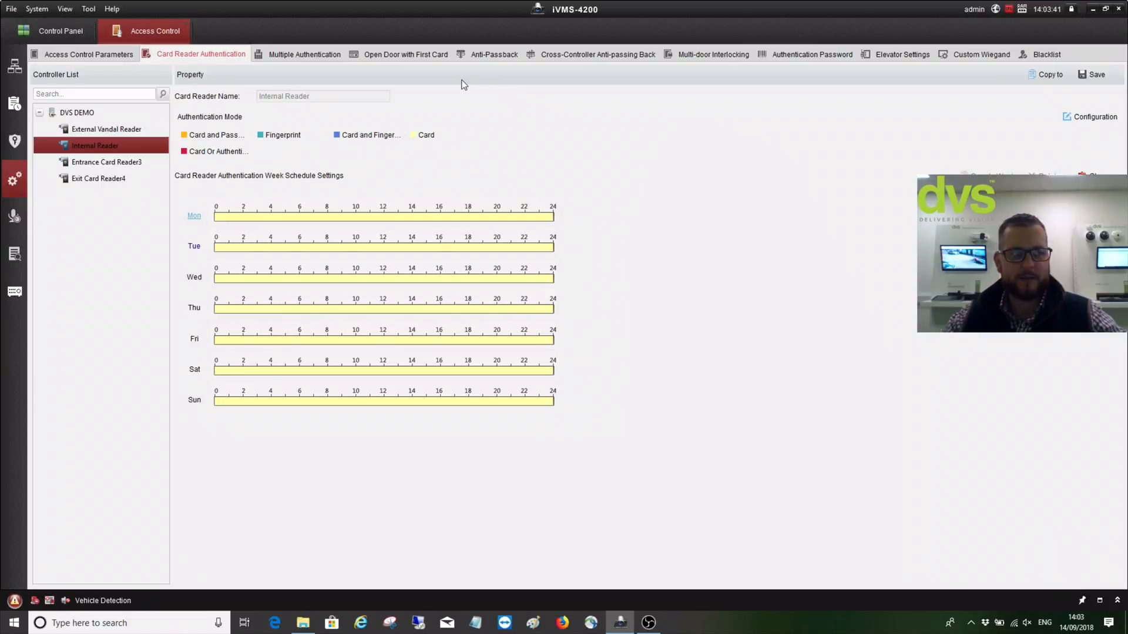
Add card group 'DVS' on DVS DEMO containing the demo person and their card
click(311, 56)
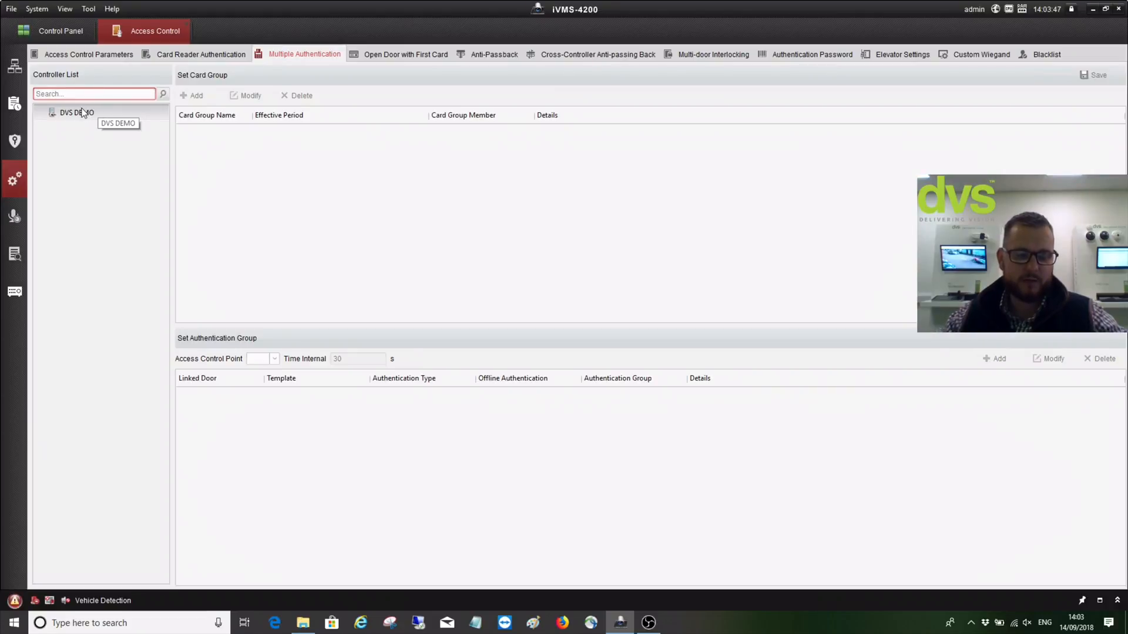
click(82, 111)
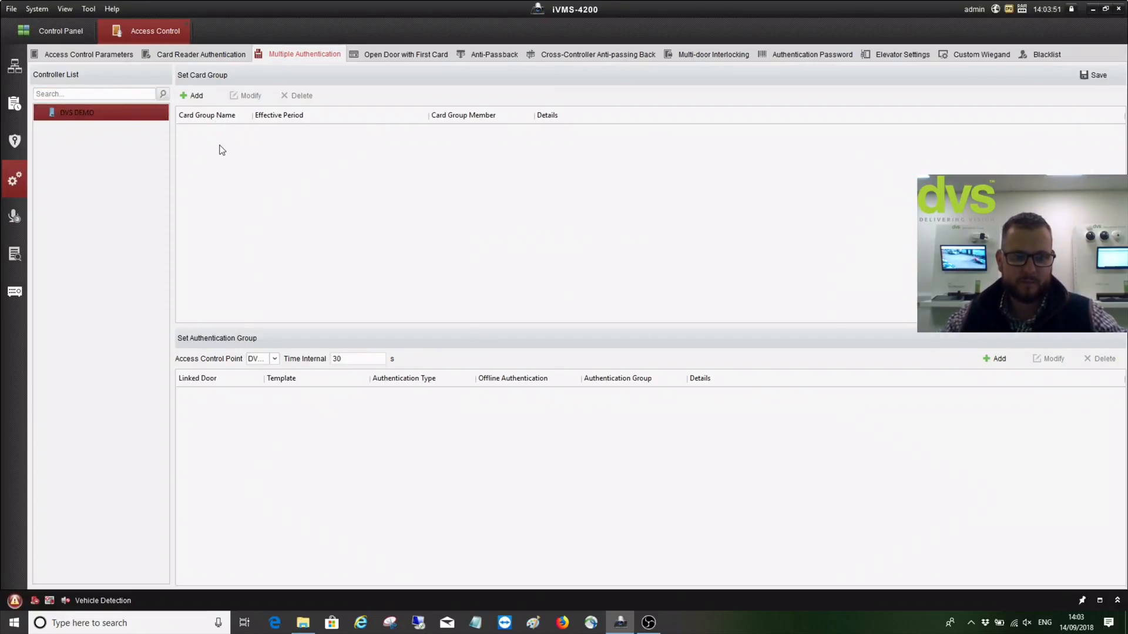
click(198, 94)
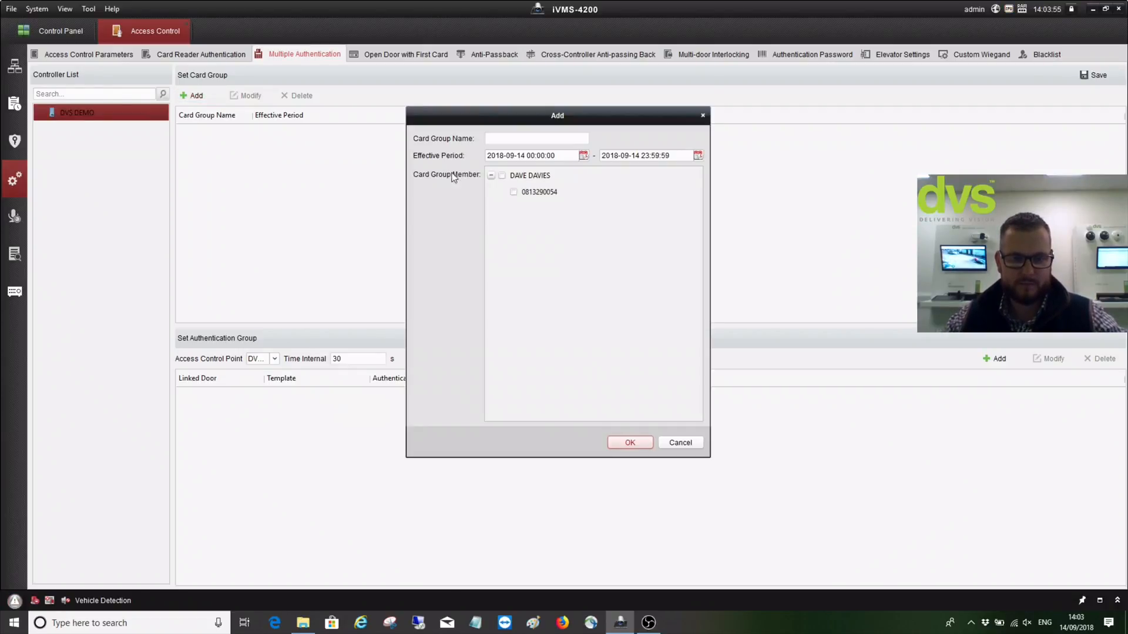
click(502, 175)
click(498, 139)
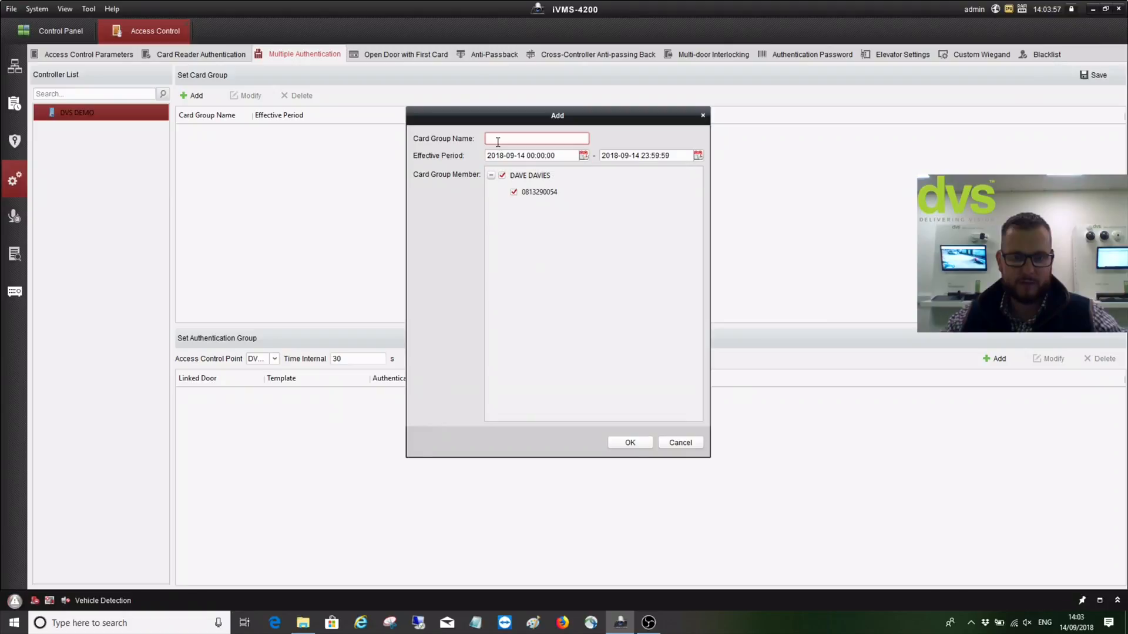
text(DVS)
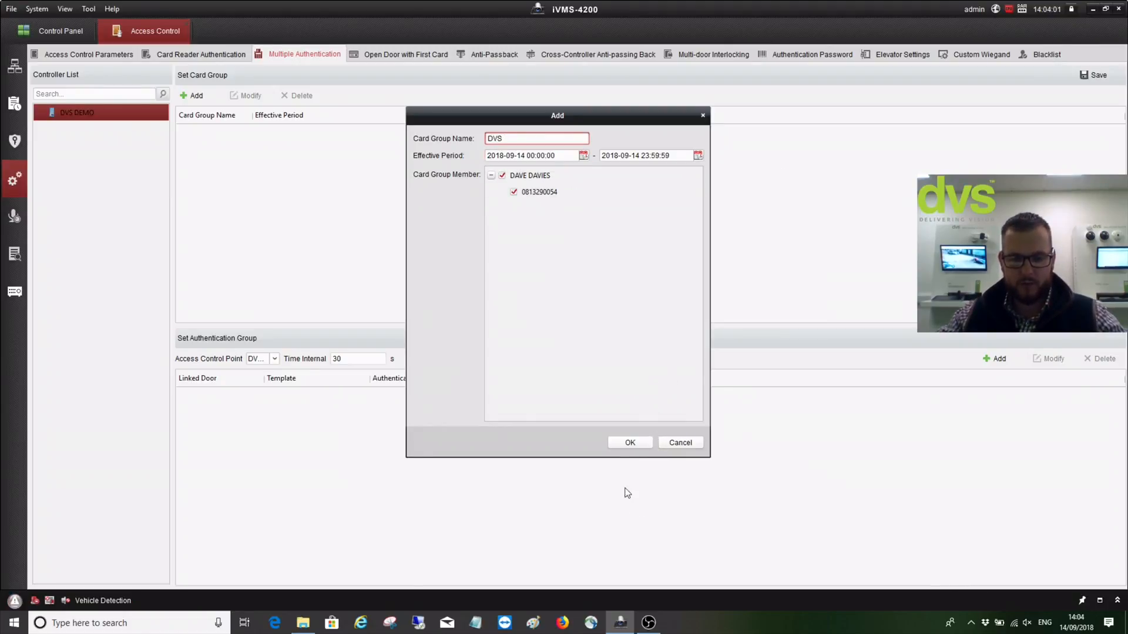
click(627, 445)
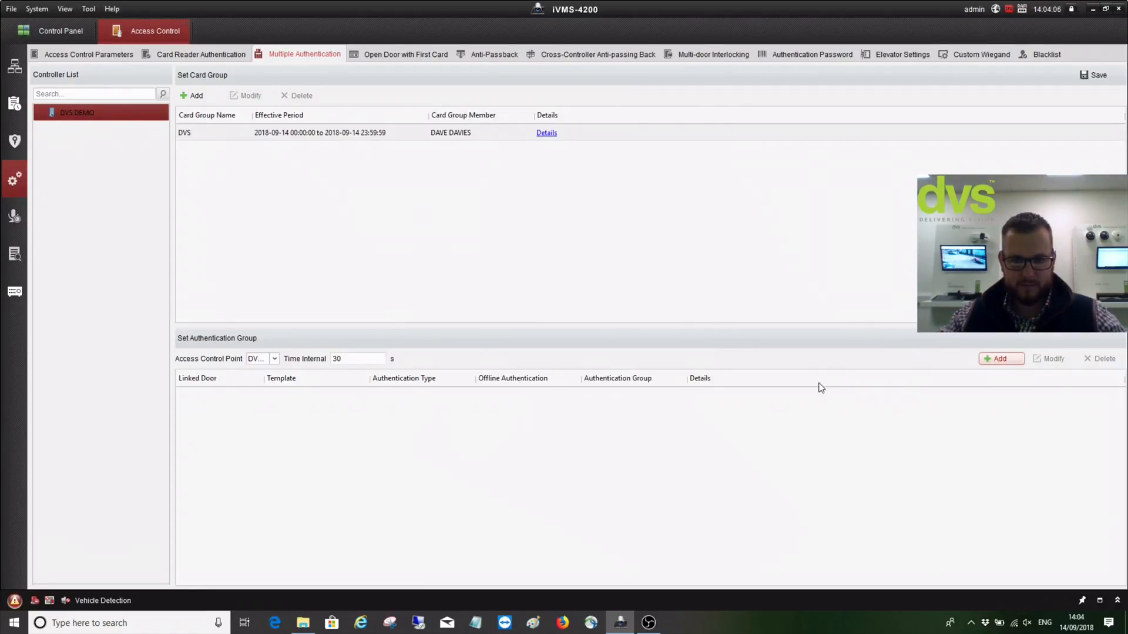
Begin an authentication group with Local Authentication and the DVS card group added
click(997, 359)
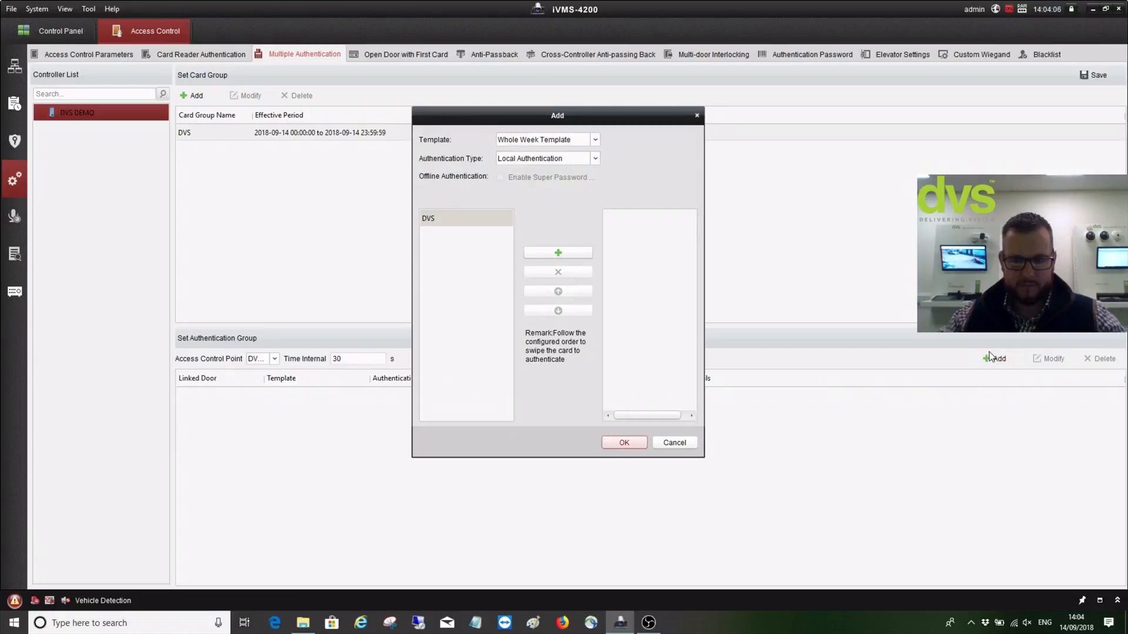
click(545, 162)
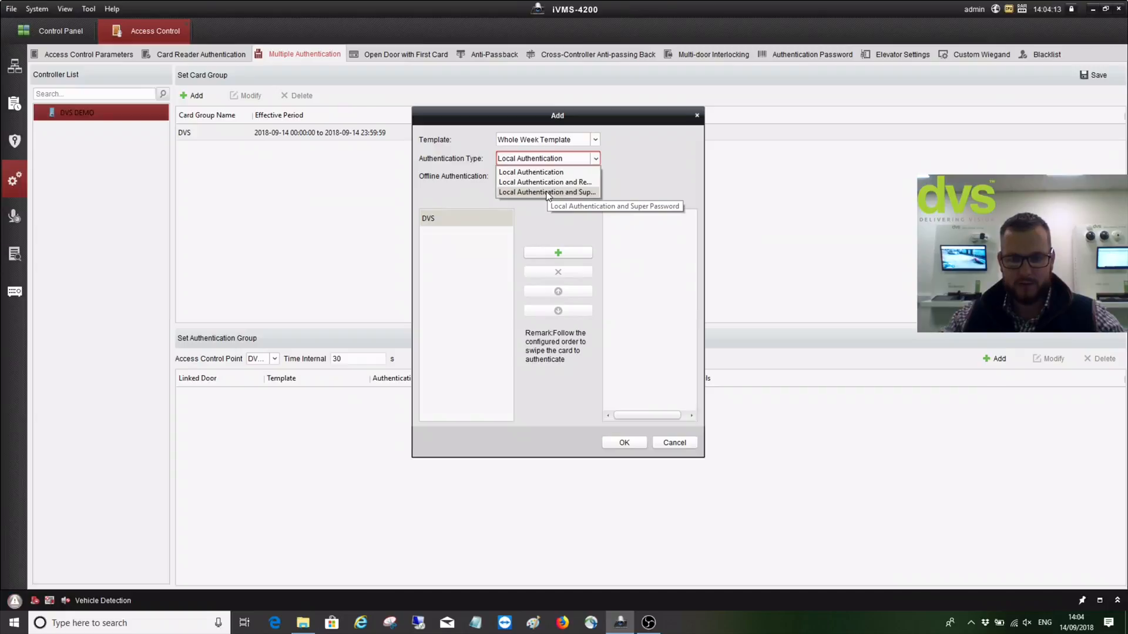
click(567, 239)
click(558, 253)
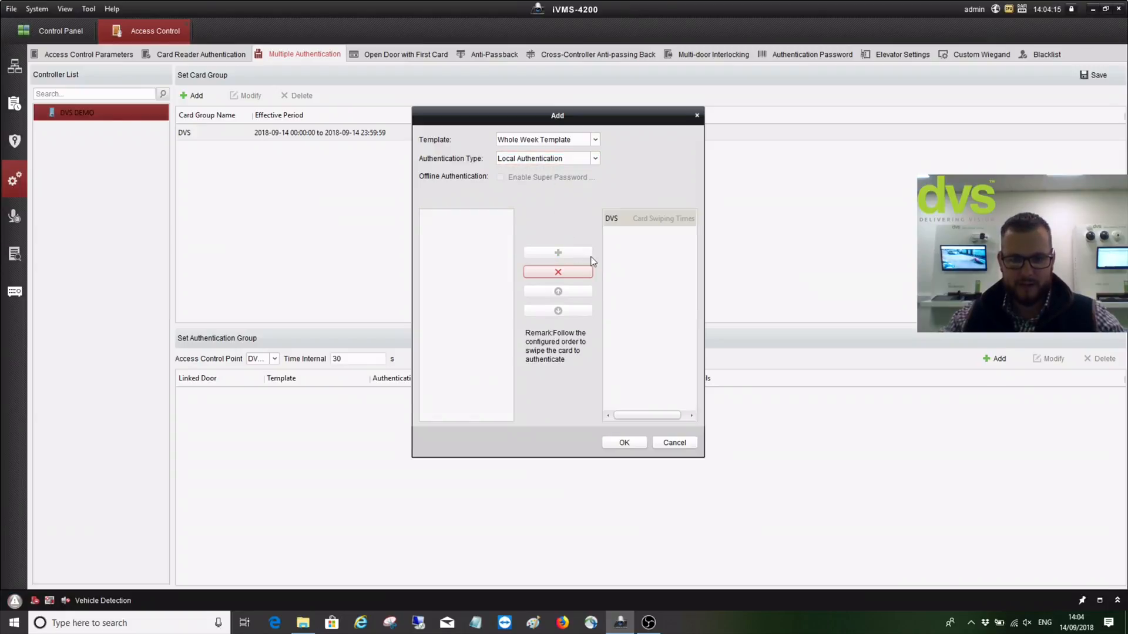
click(625, 444)
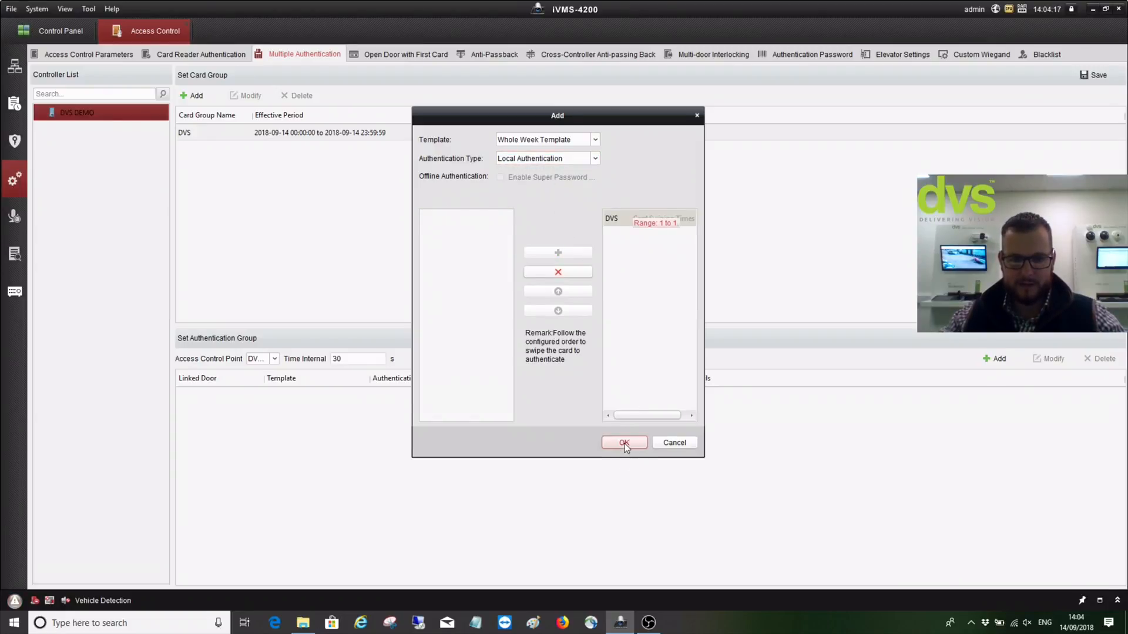
Set DVS's swiping times to 1 and confirm the authentication group
double_click(642, 221)
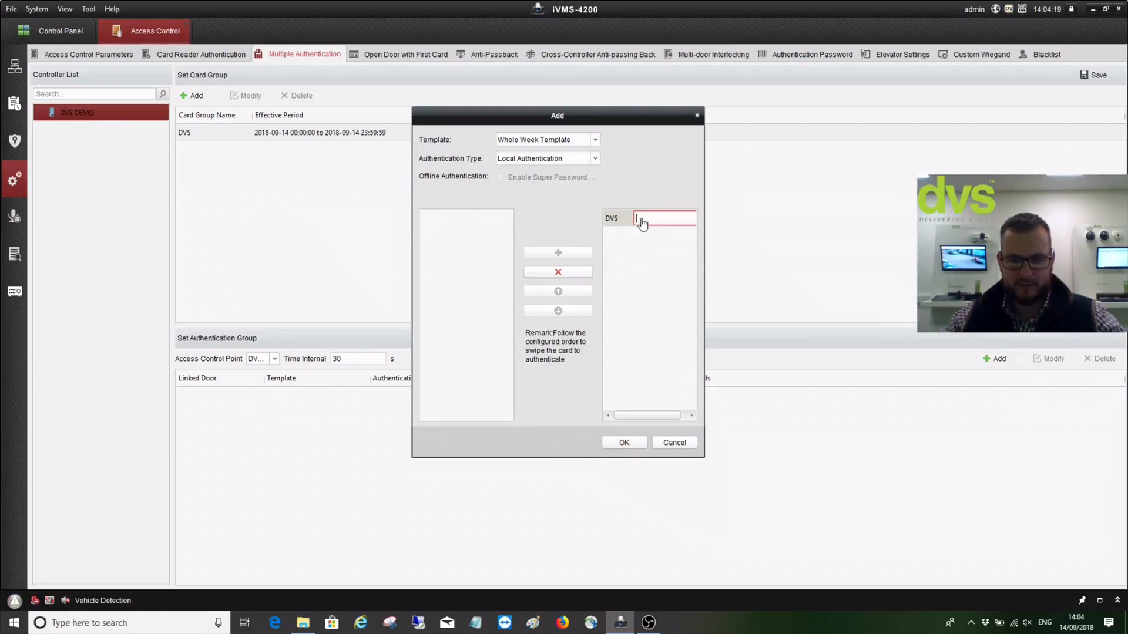
text(3)
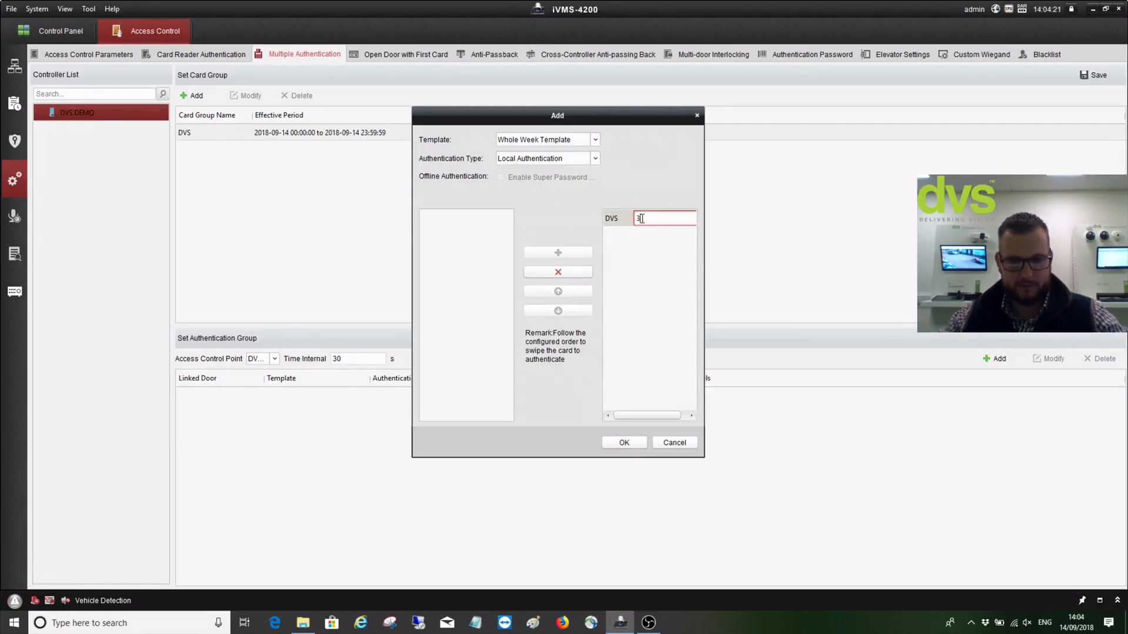
click(618, 446)
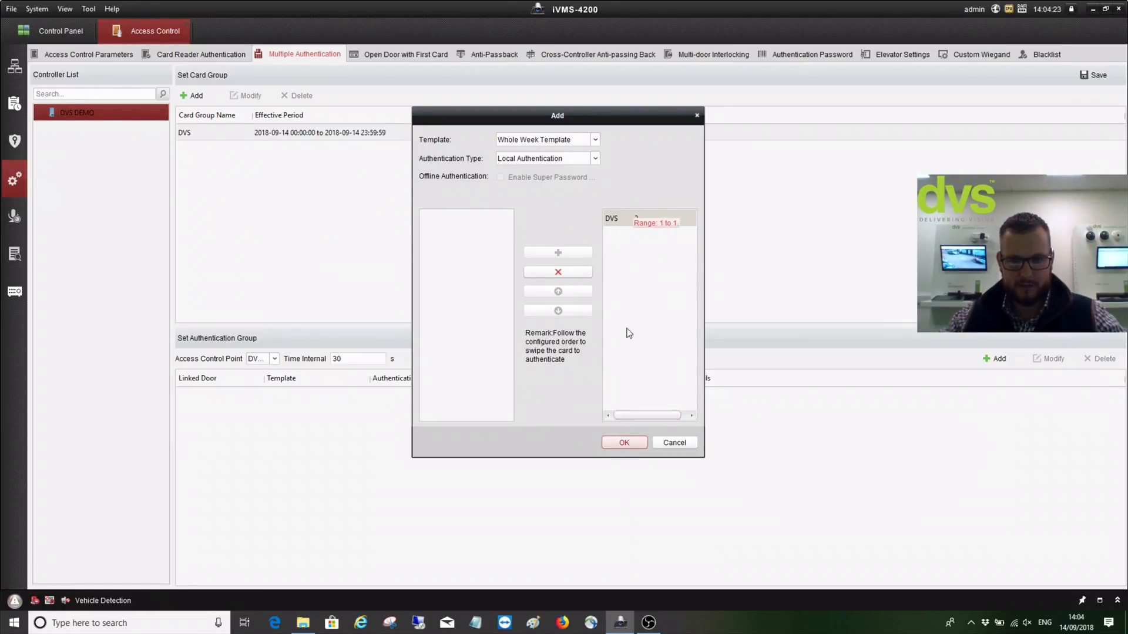
double_click(642, 218)
text(1)
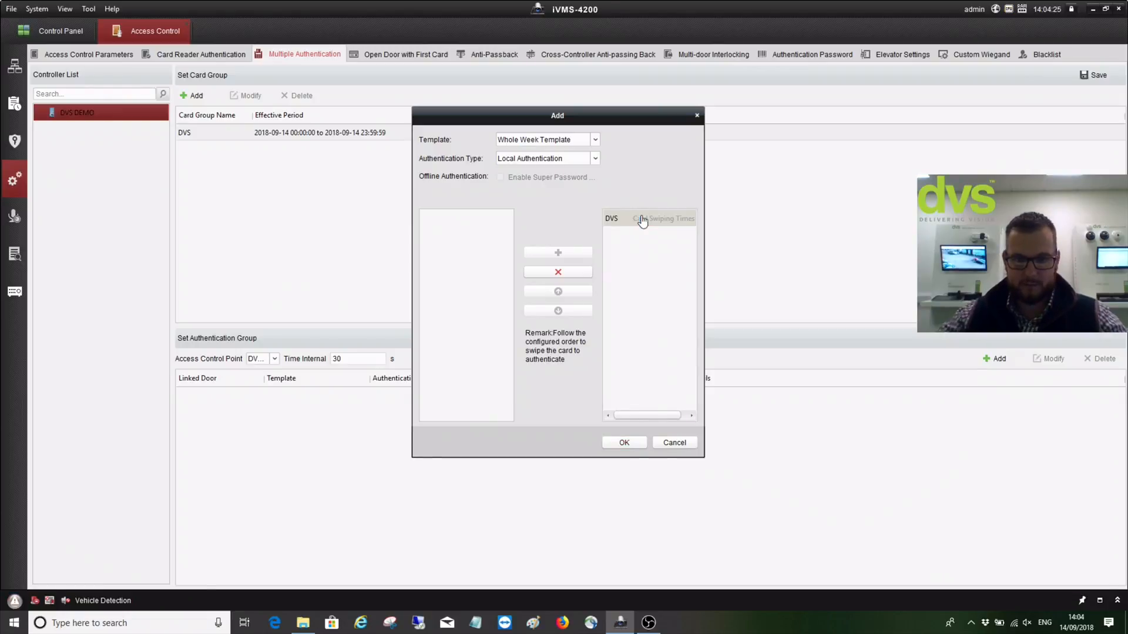
click(624, 443)
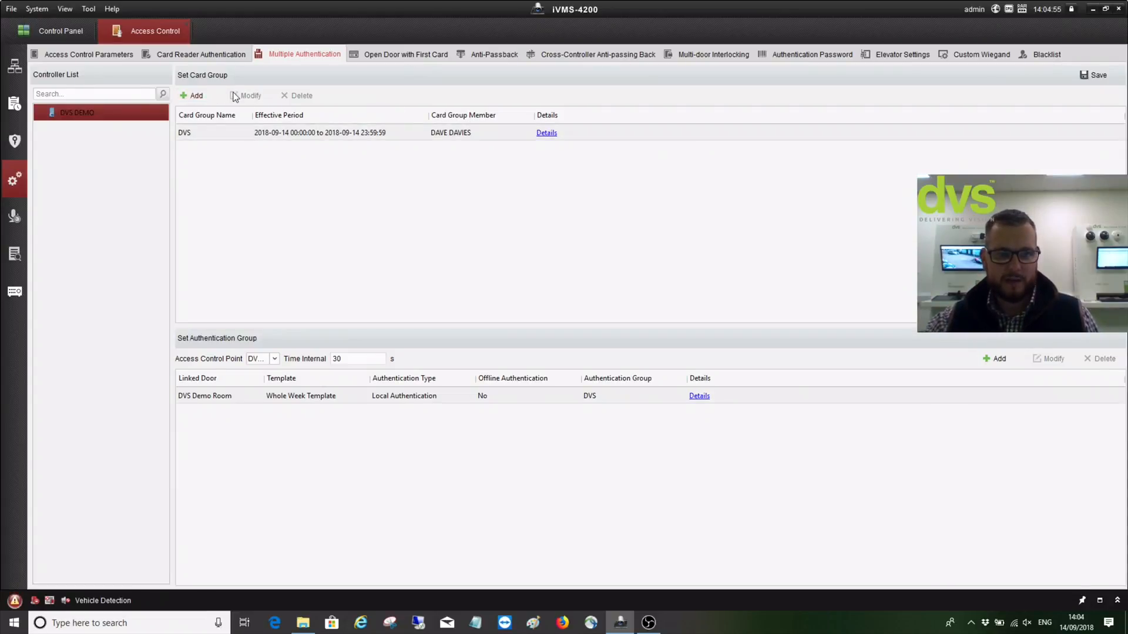
Delete the DVS card group and confirm the deletion
click(299, 96)
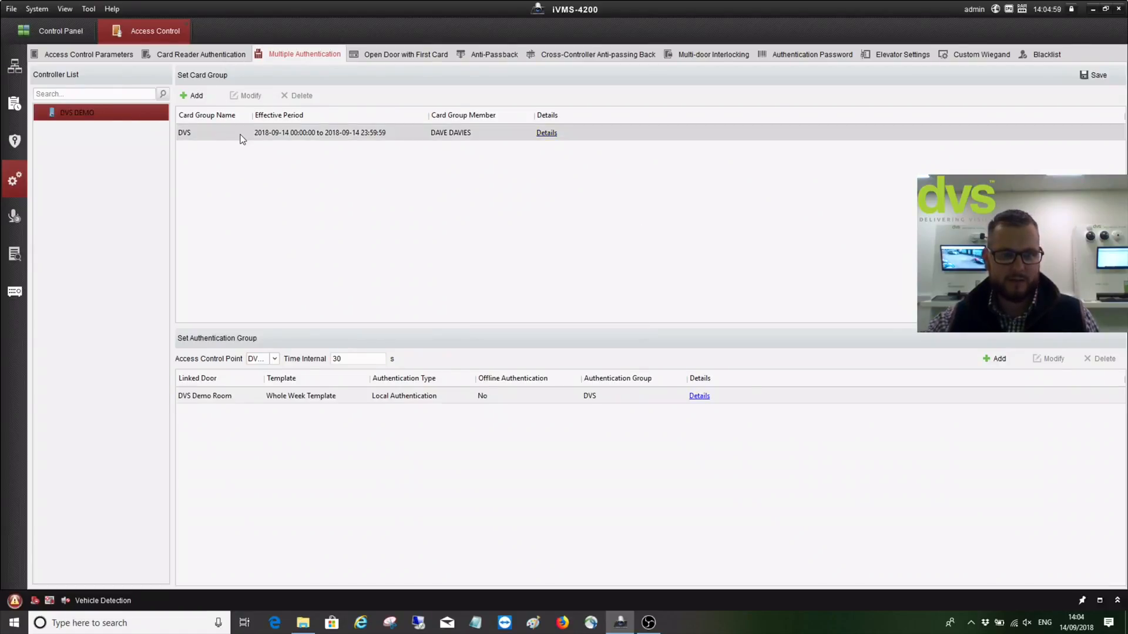
click(241, 138)
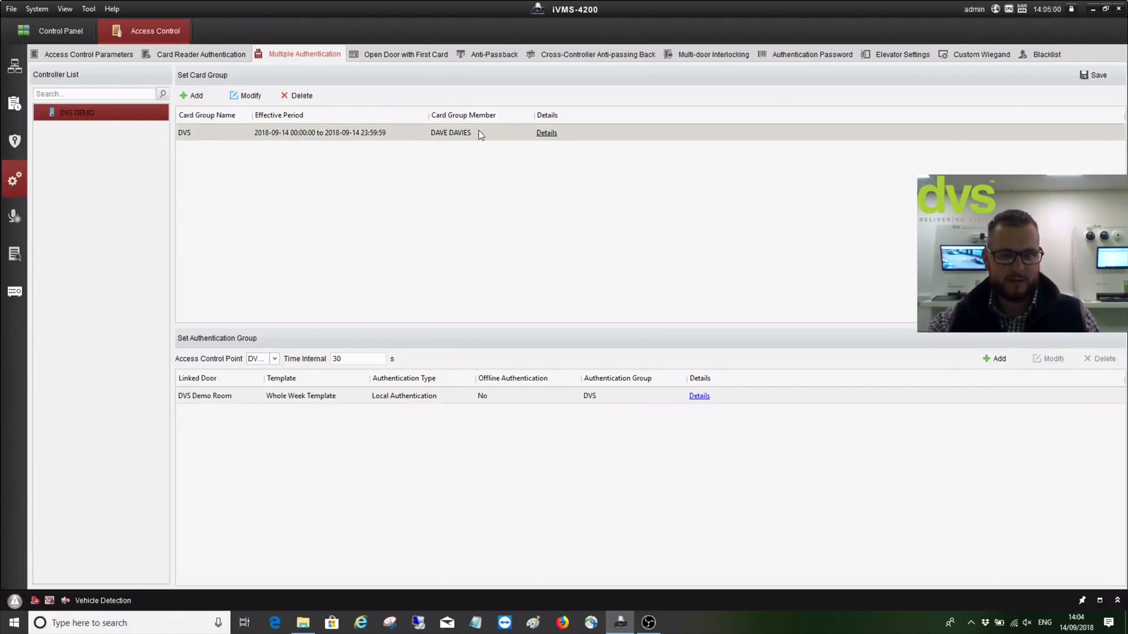
click(301, 96)
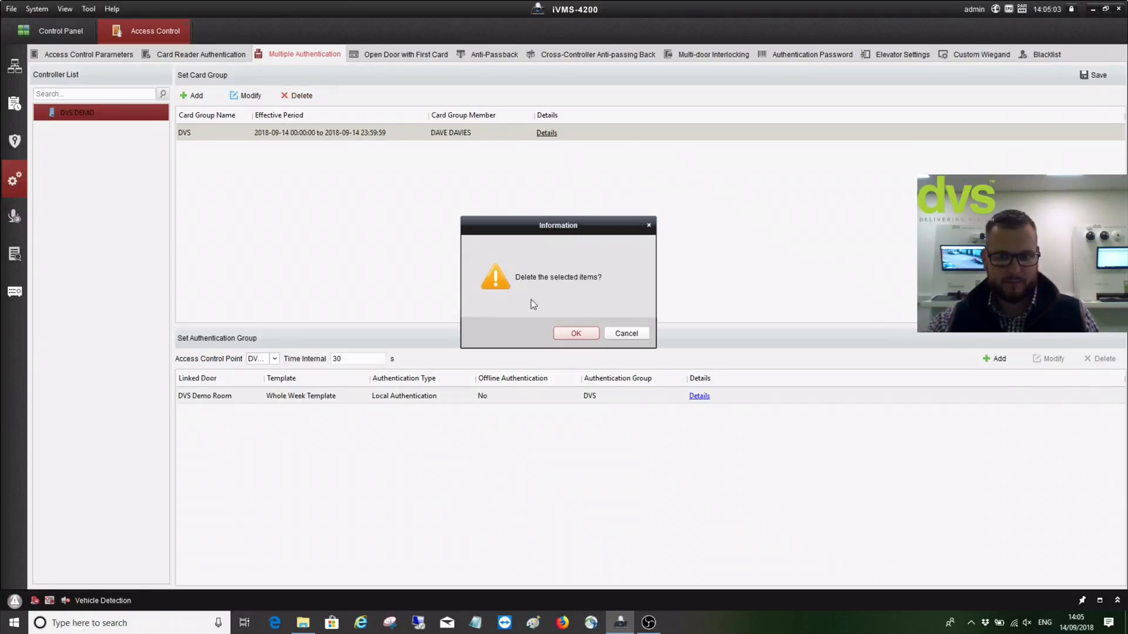
click(564, 334)
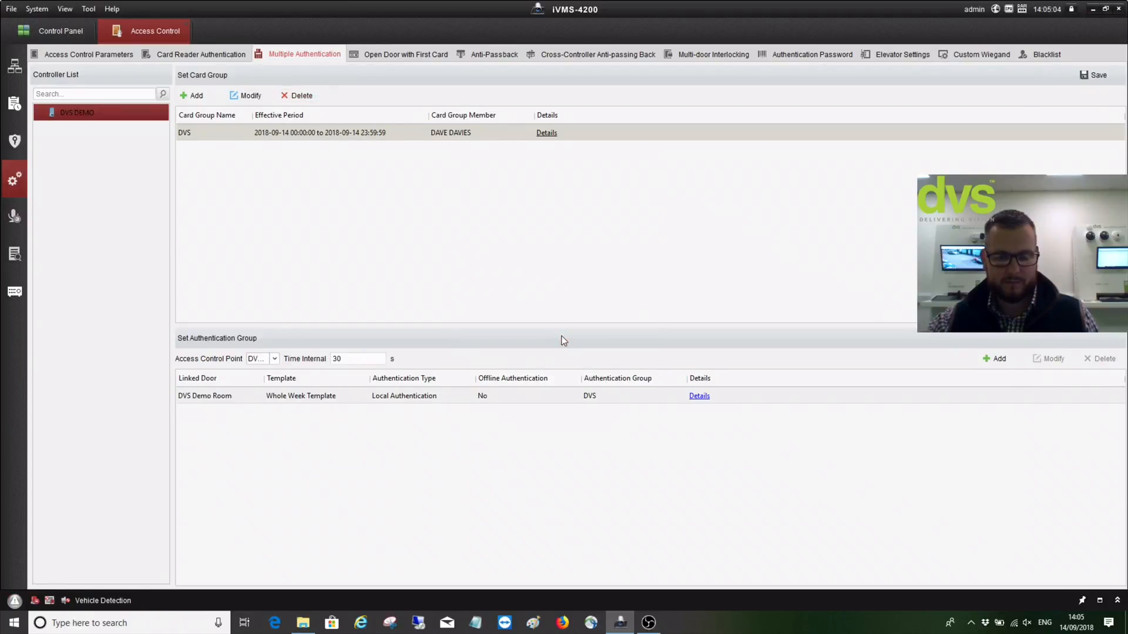
Remove the DVS Demo Room authentication group, then go to Open Door with First Card
click(532, 395)
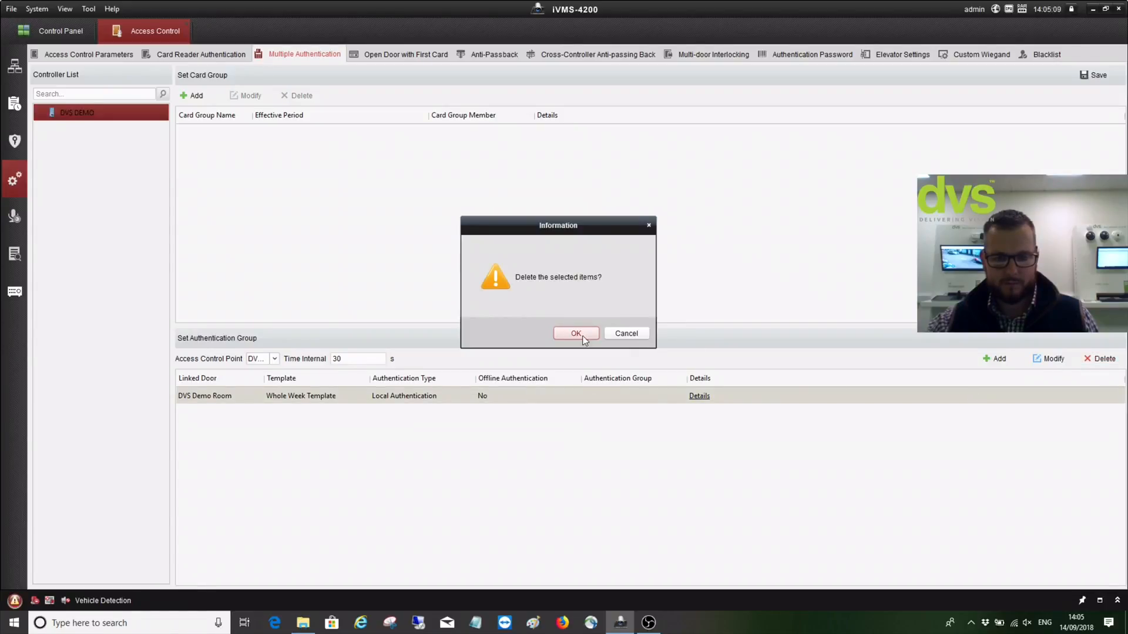
key(Return)
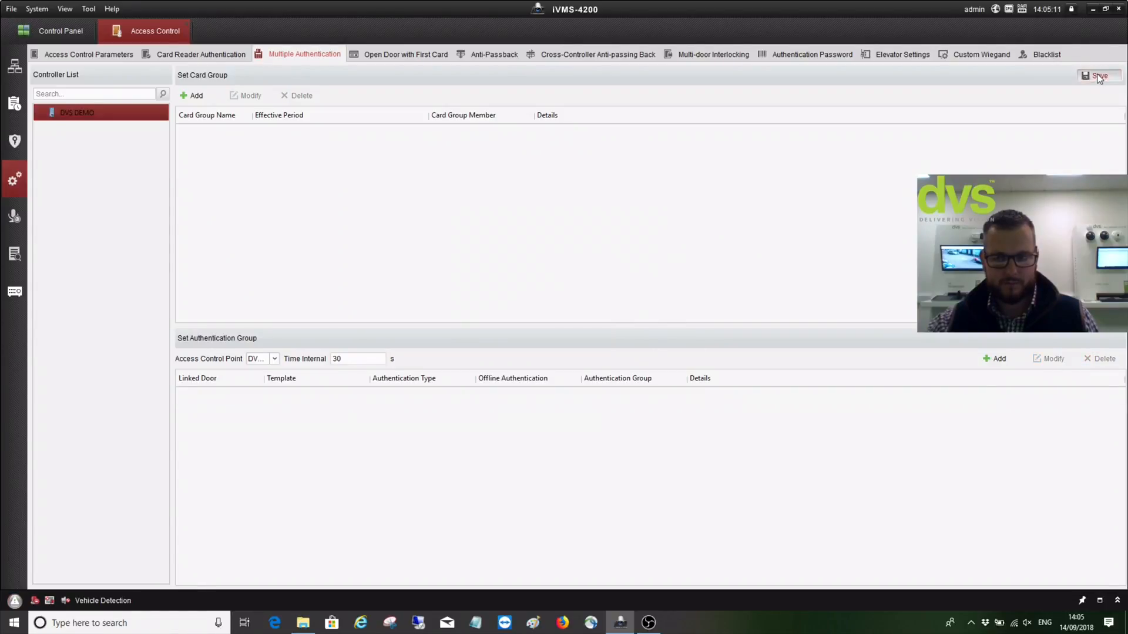
click(382, 56)
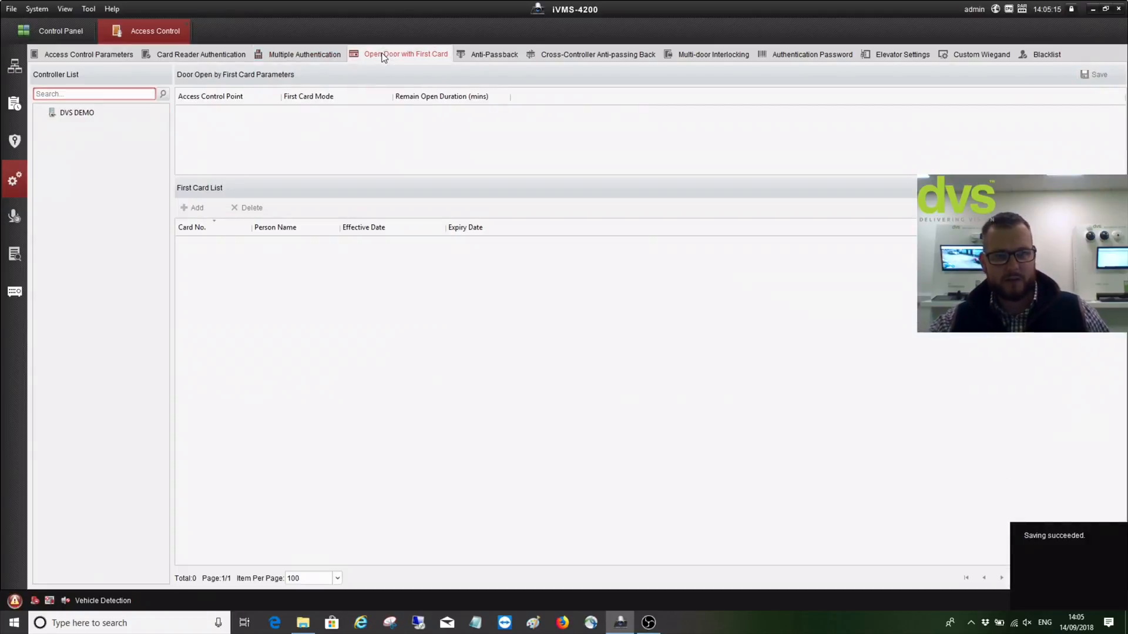
Check DVS Demo Room's first-card modes on DVS DEMO without changing them, then go to Anti-Passback
click(85, 116)
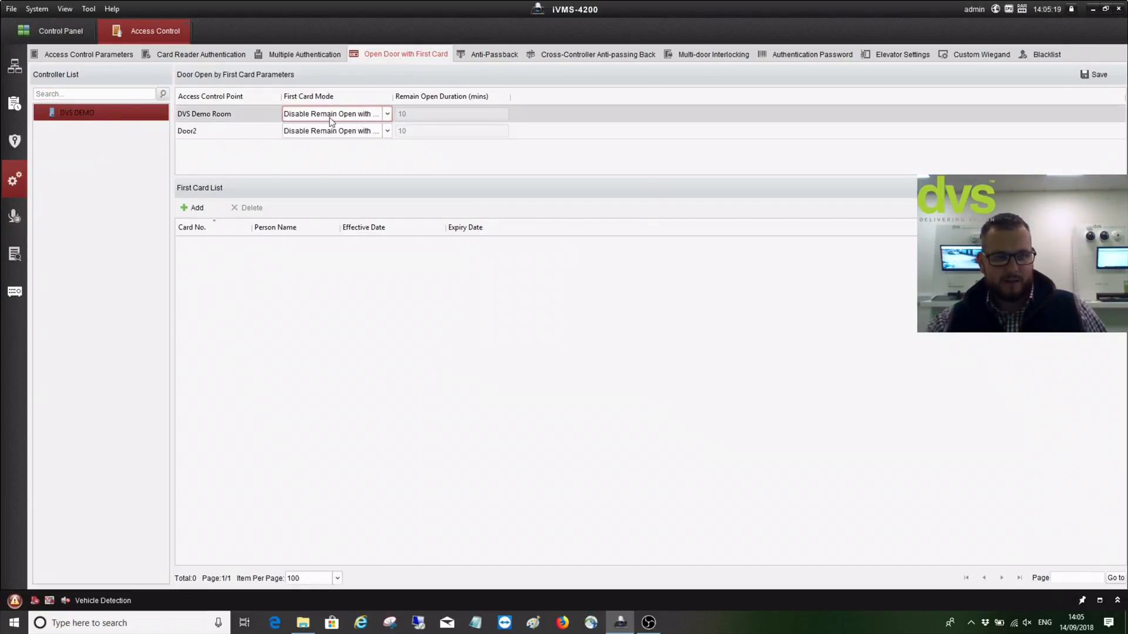
click(388, 116)
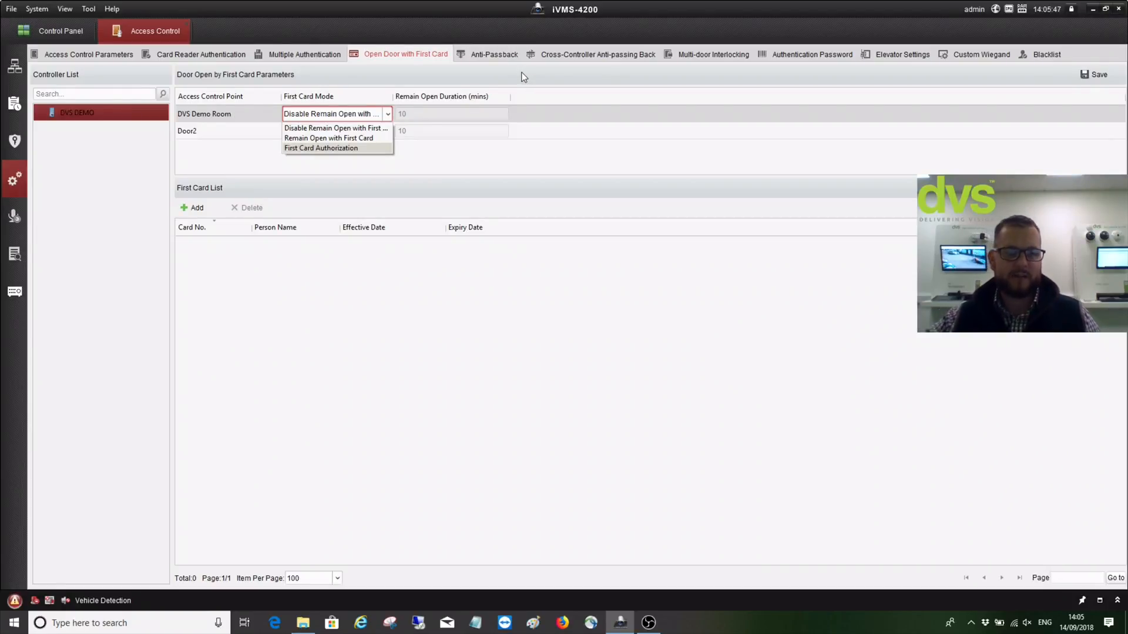
click(467, 156)
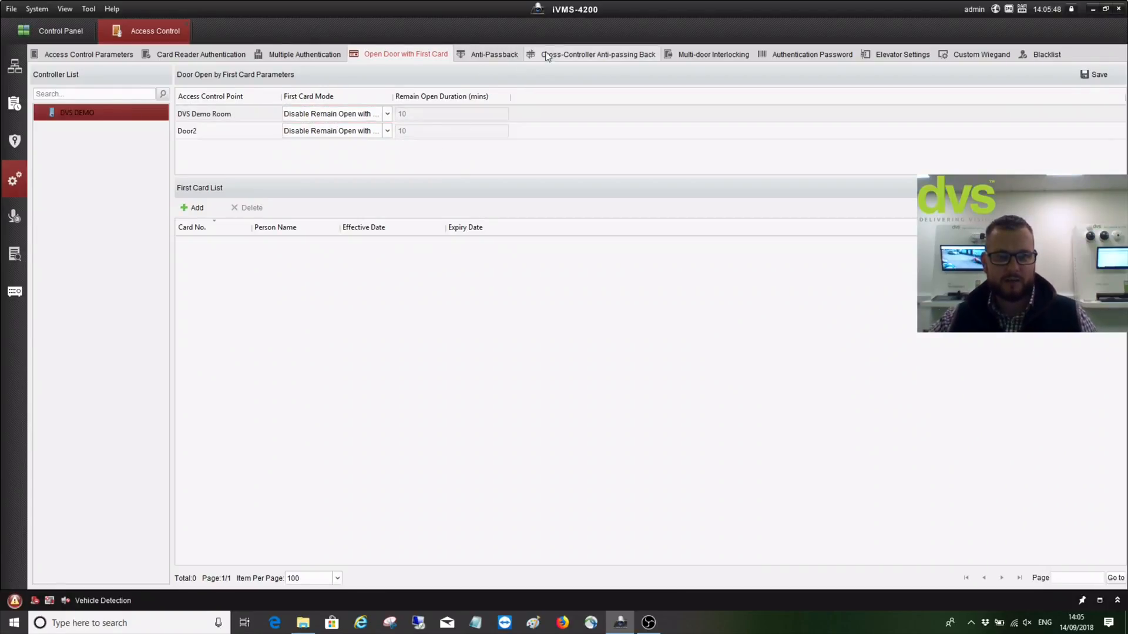
click(478, 61)
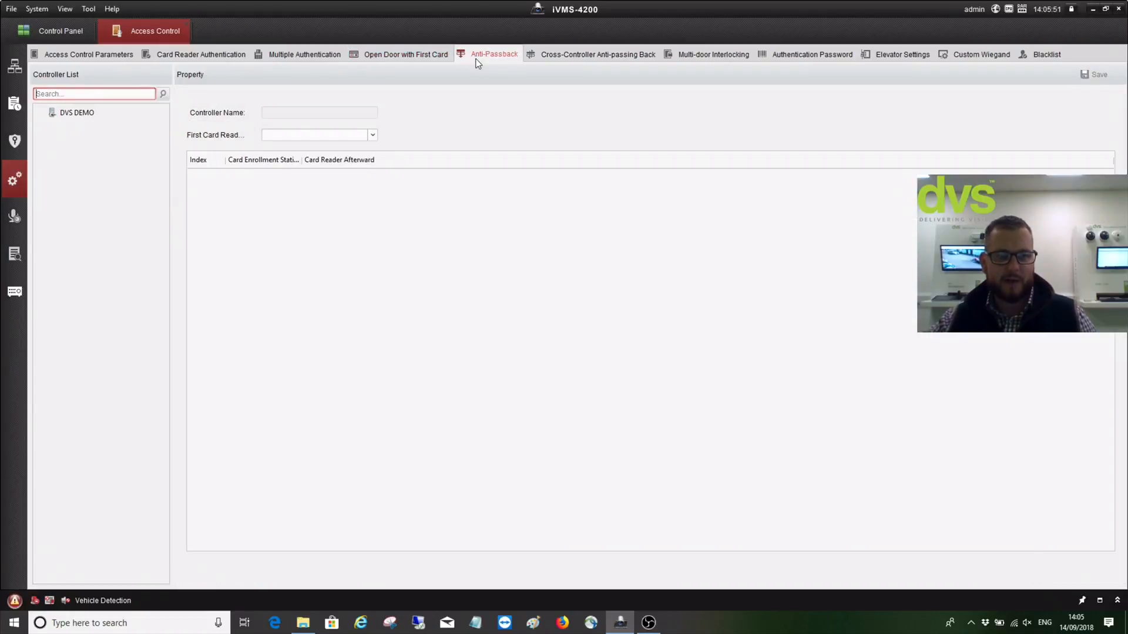
Make External Vandal Reader the first card reader for DVS DEMO, leaving the following readers unselected
click(90, 113)
click(361, 194)
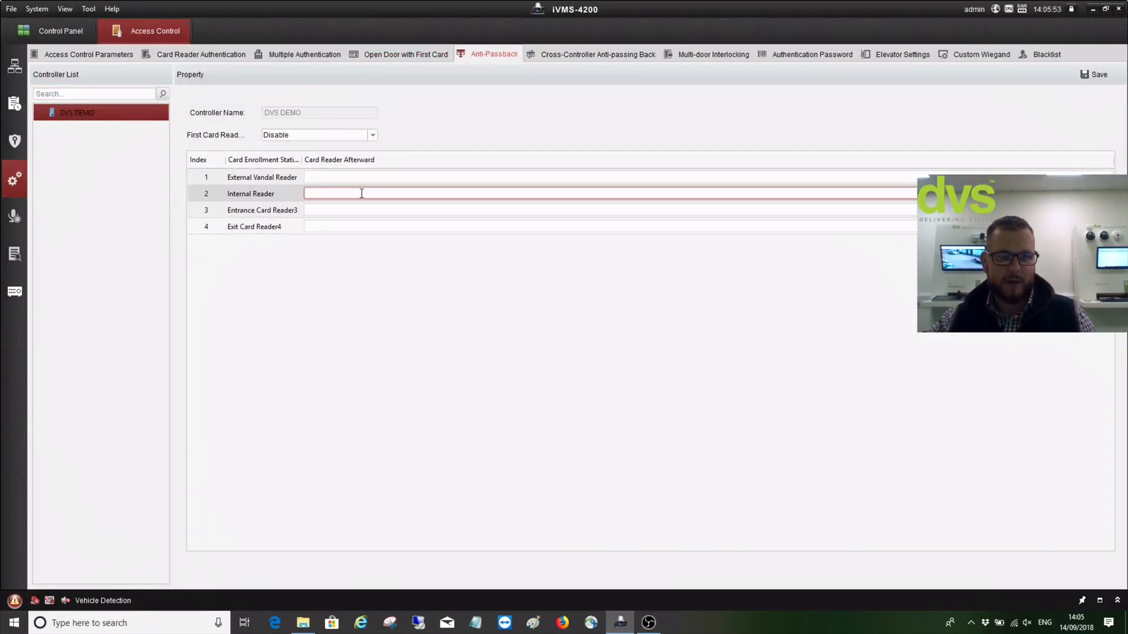
click(347, 136)
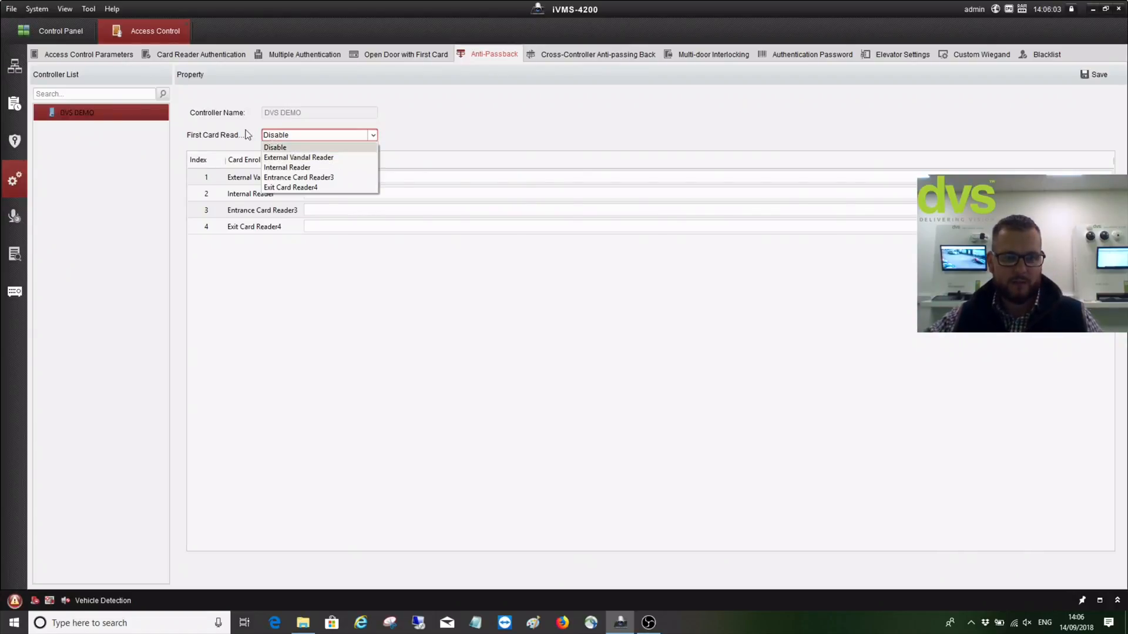
click(301, 157)
click(316, 176)
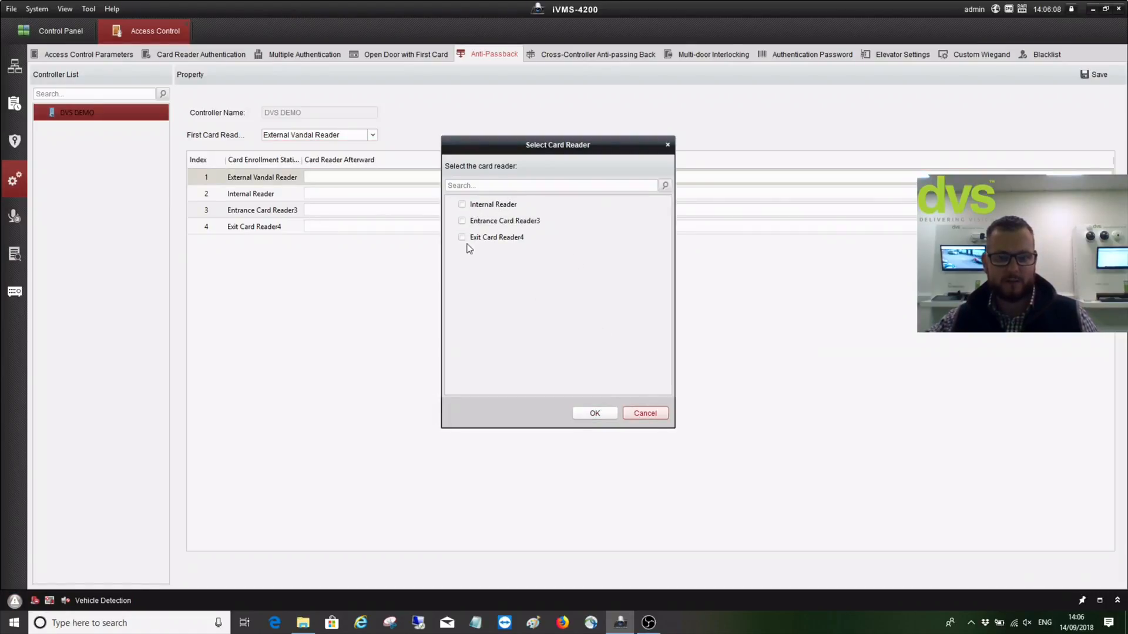
key(Escape)
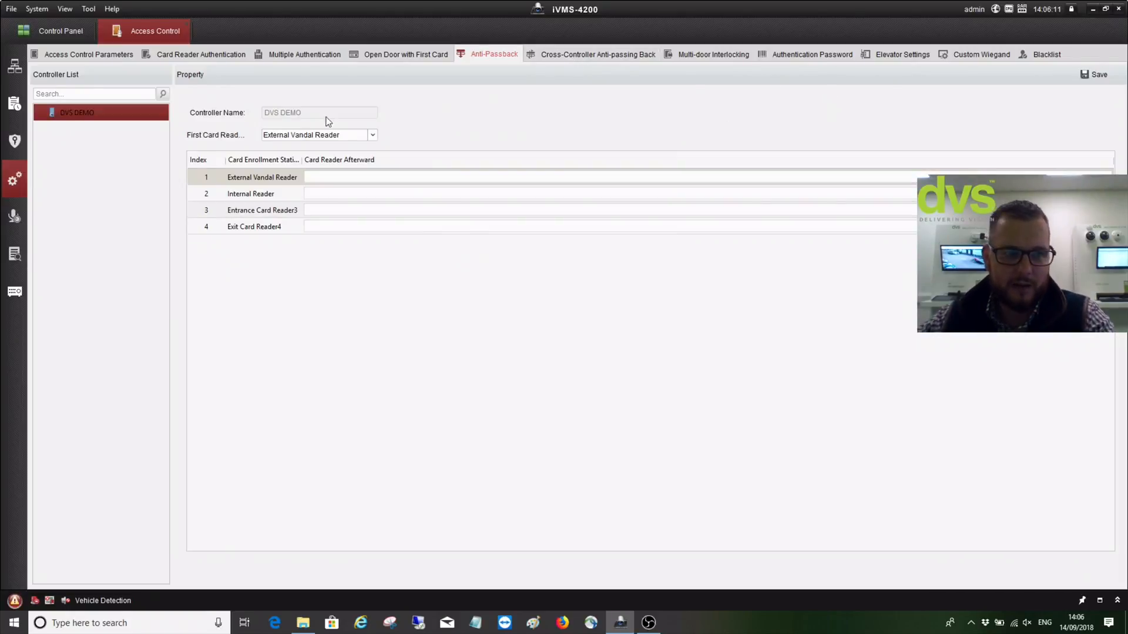
click(599, 57)
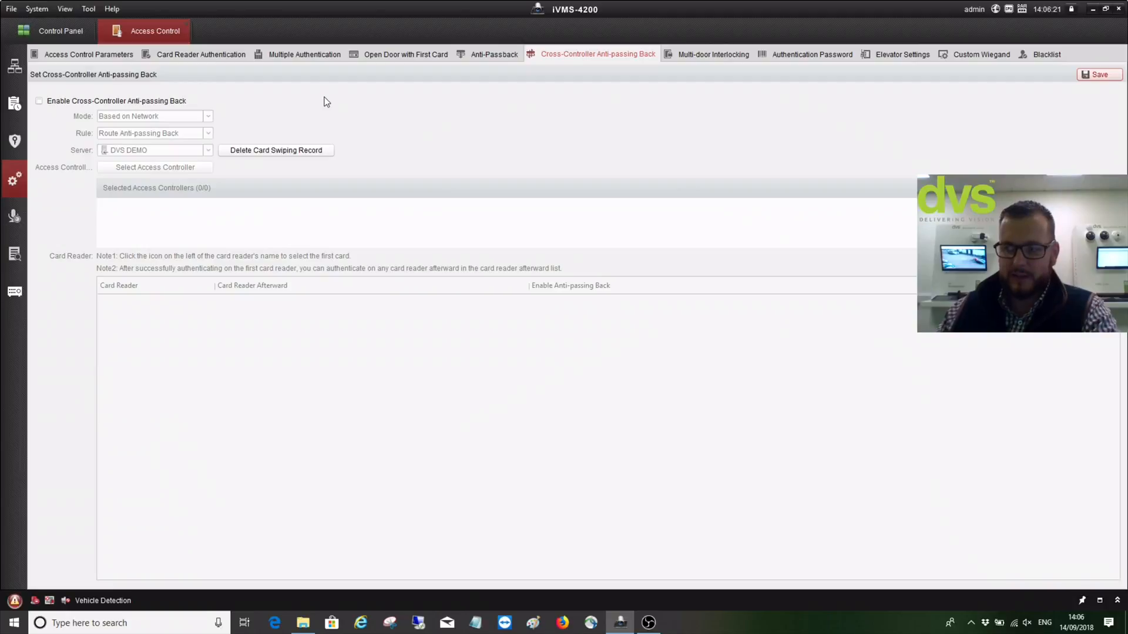
Try cross-controller anti-passing back with the card-based mode, then switch it off again
click(39, 101)
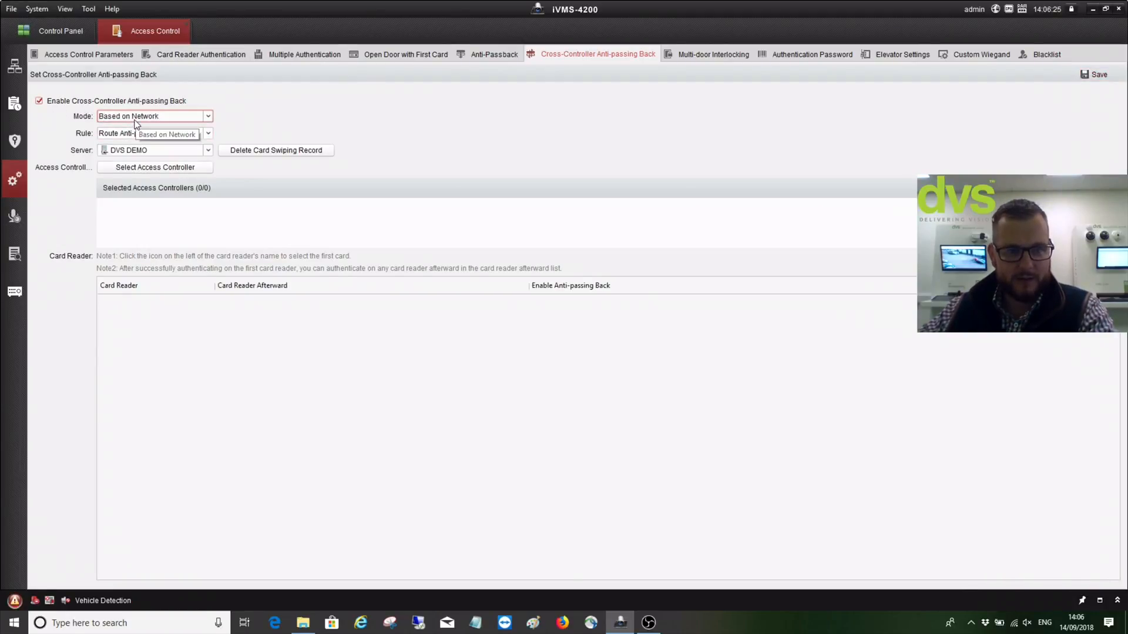
click(197, 115)
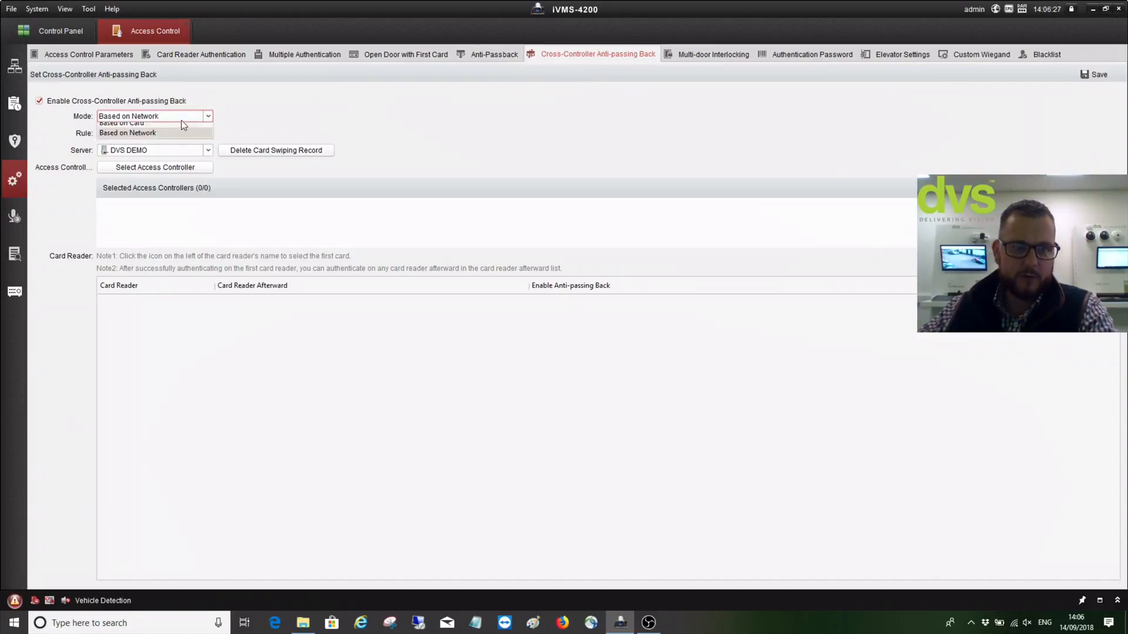
click(161, 129)
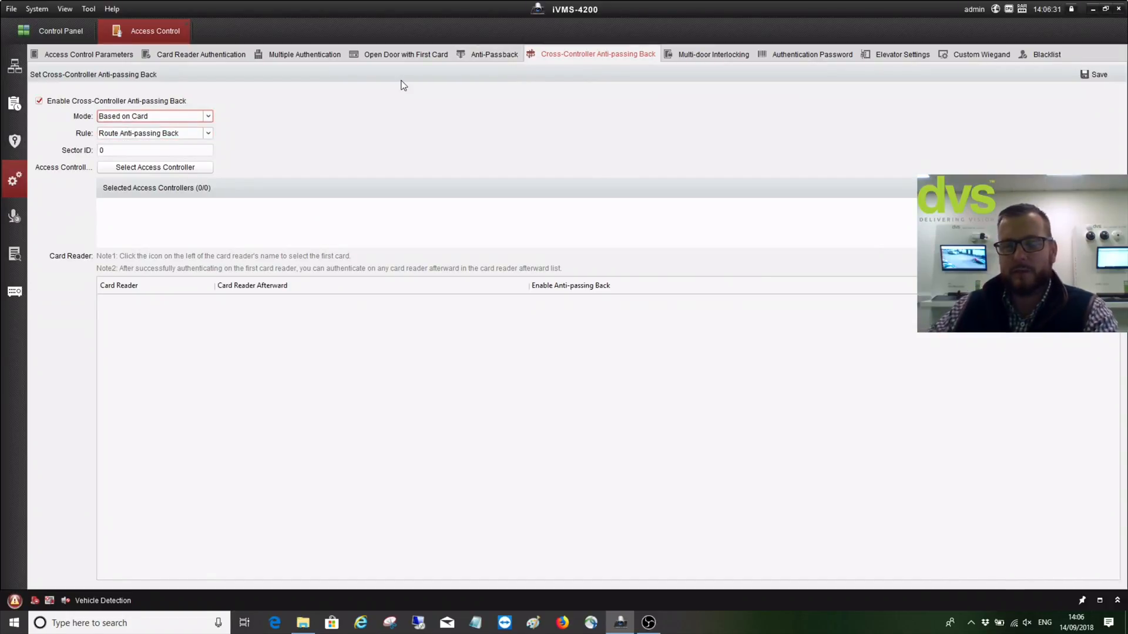
click(40, 101)
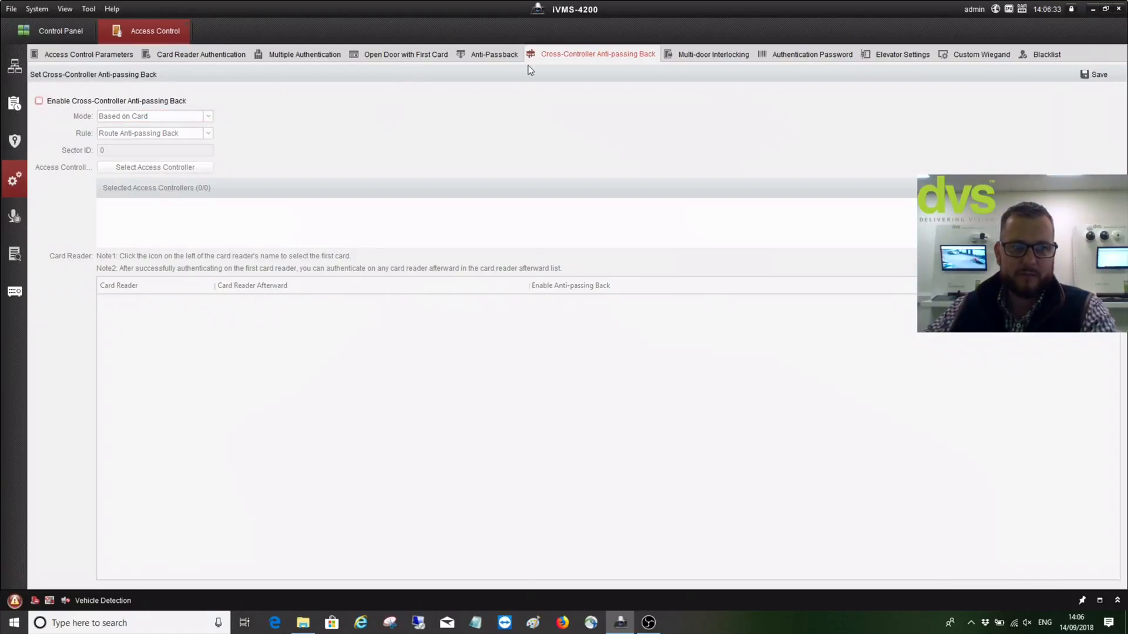
View DVS DEMO's multi-door interlocking list, then go to Authentication Password
click(685, 58)
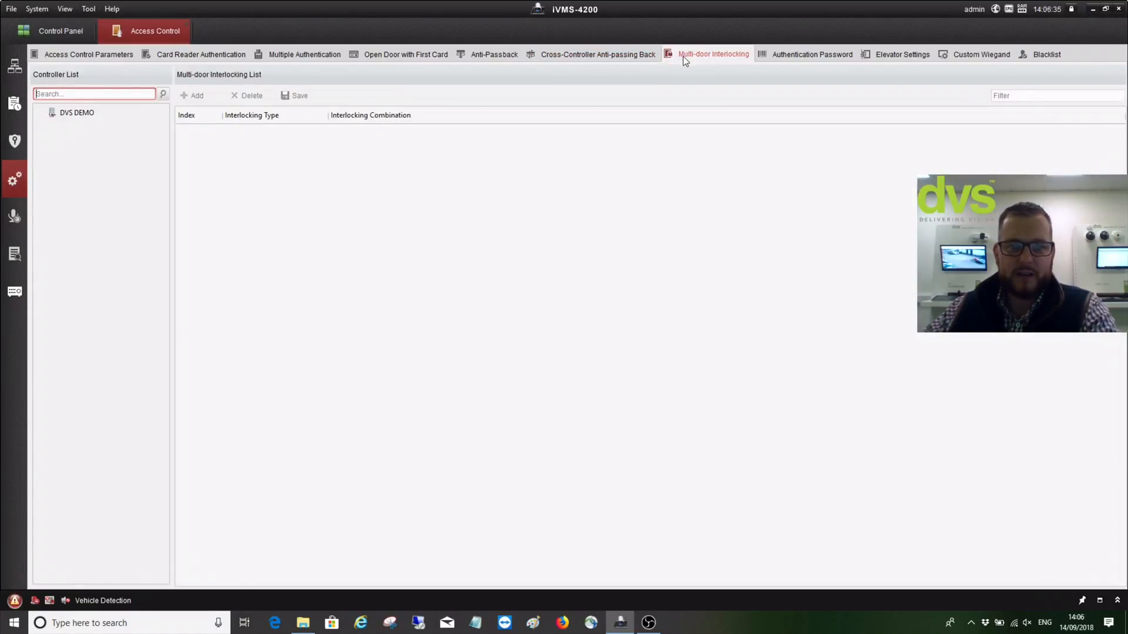
click(71, 110)
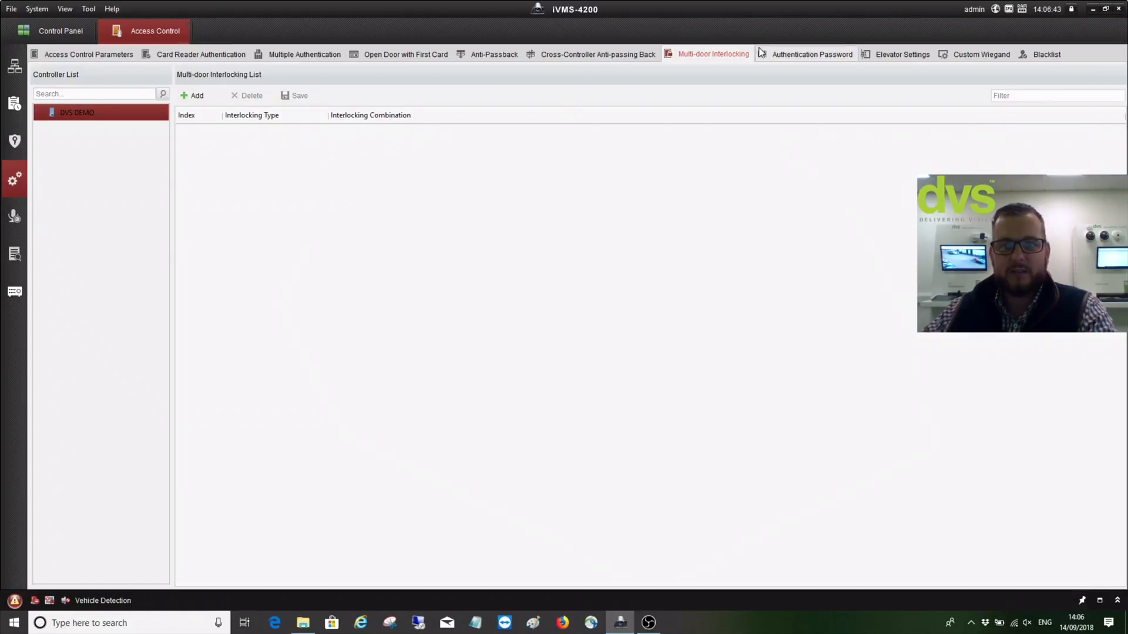
click(819, 64)
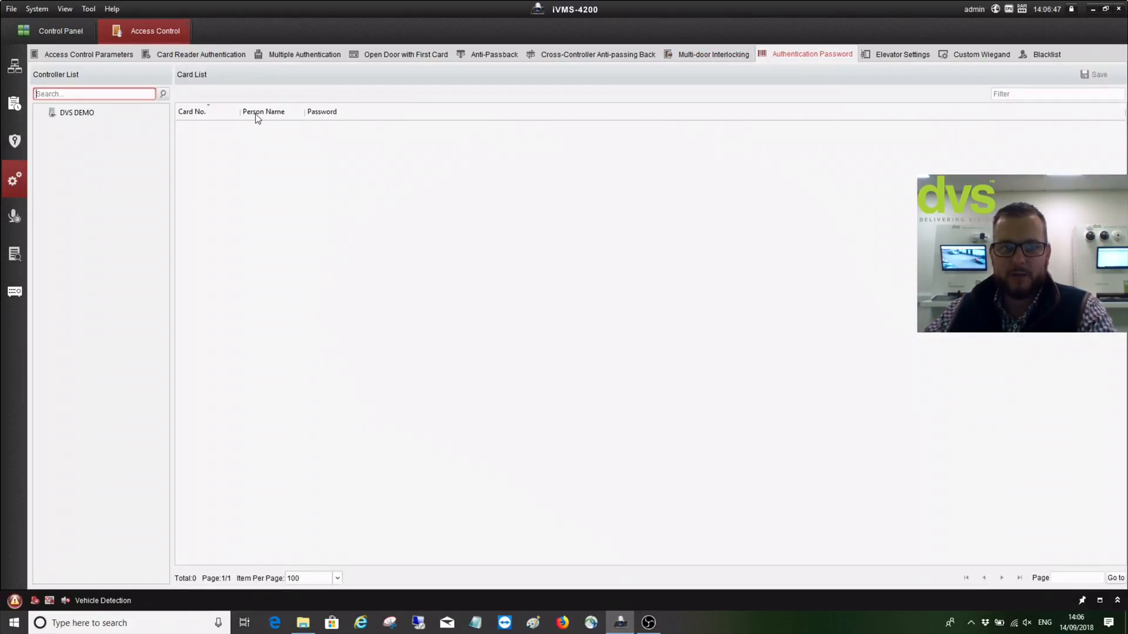
Inspect the card passwords on DVS DEMO, then go through Elevator Settings to Custom Wiegand
click(70, 113)
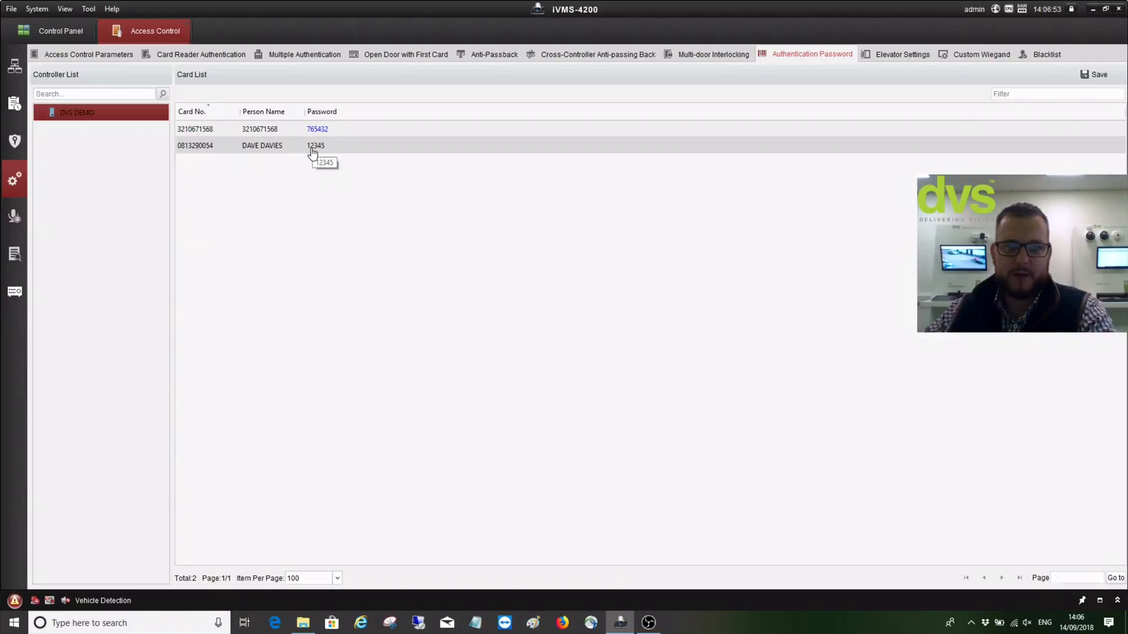
double_click(395, 145)
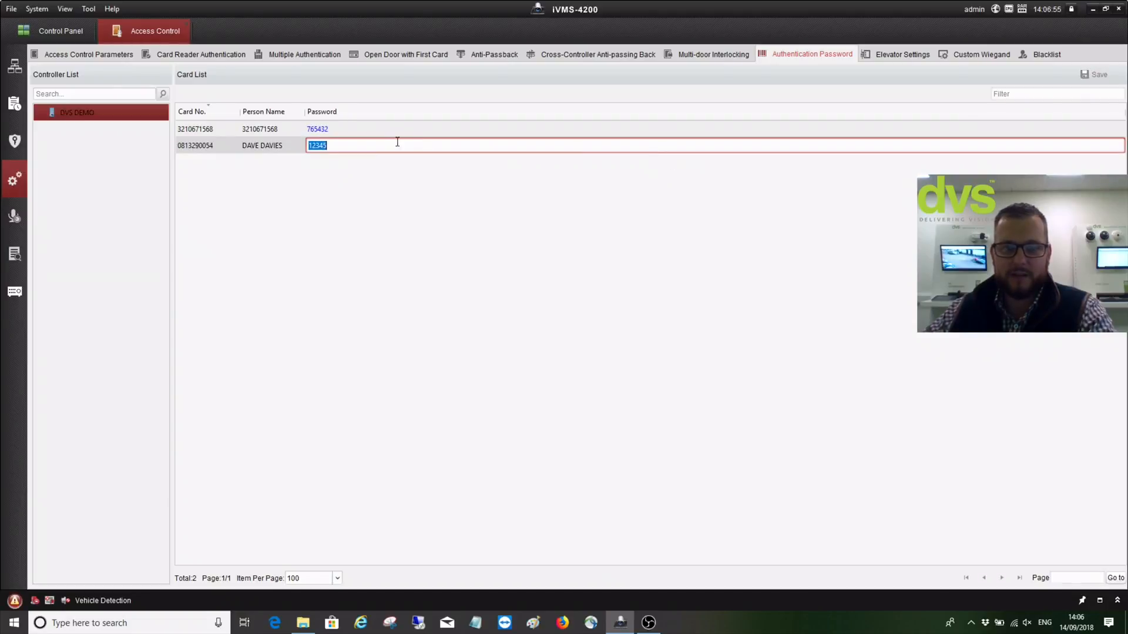
click(894, 55)
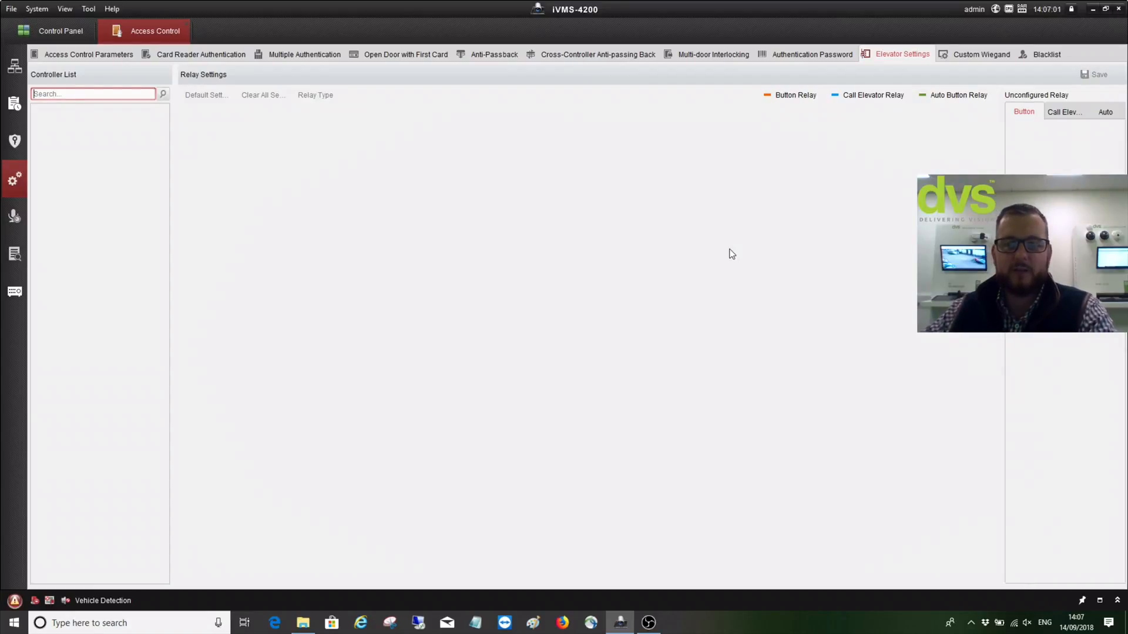
click(982, 55)
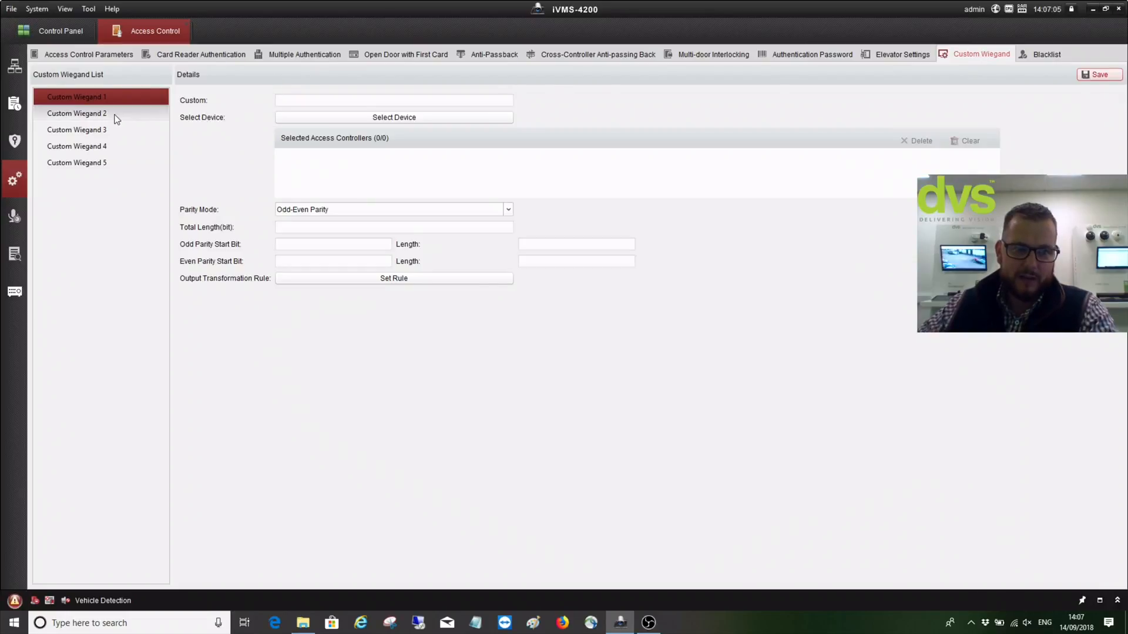
Name Custom Wiegand 1 'DVSProtocol' and assign it to the DVS DEMO controller
click(294, 99)
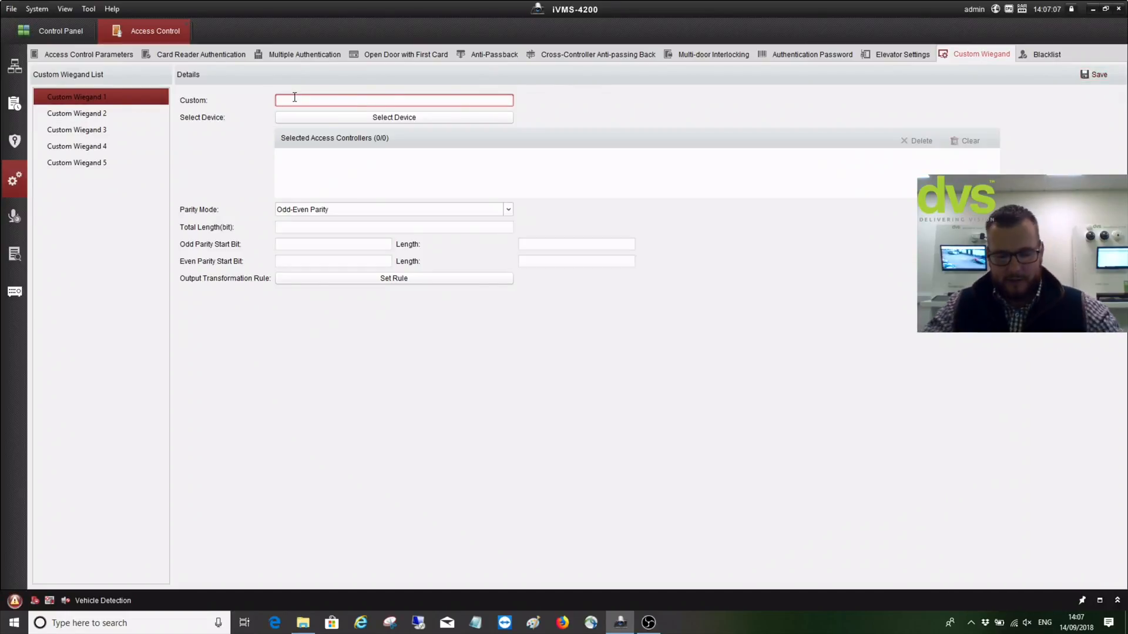
text(DVS)
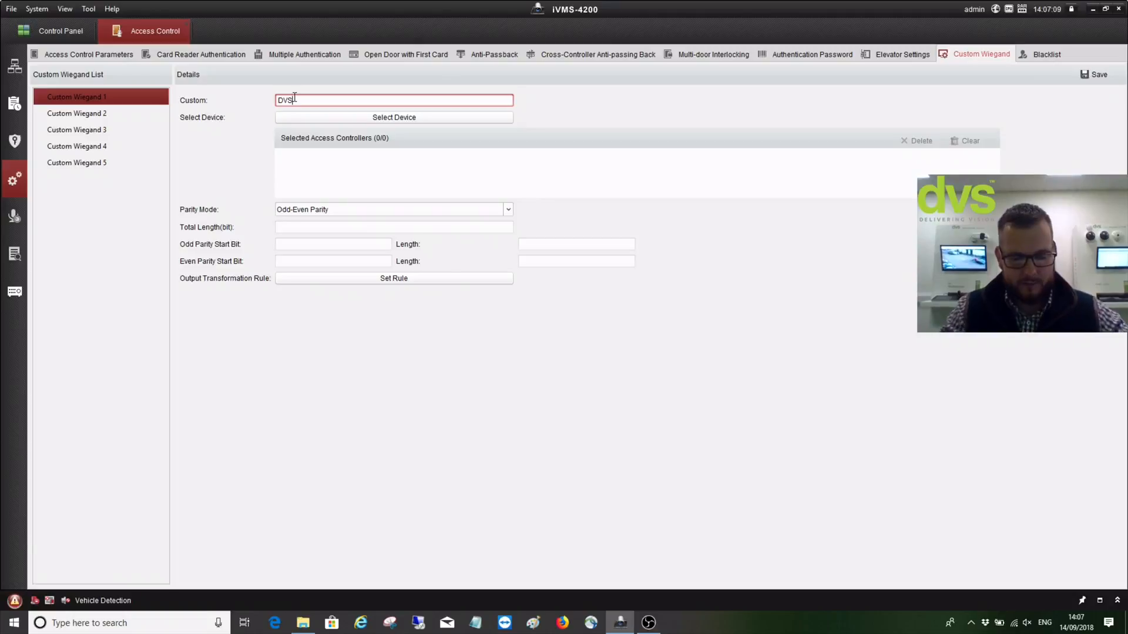
text(P)
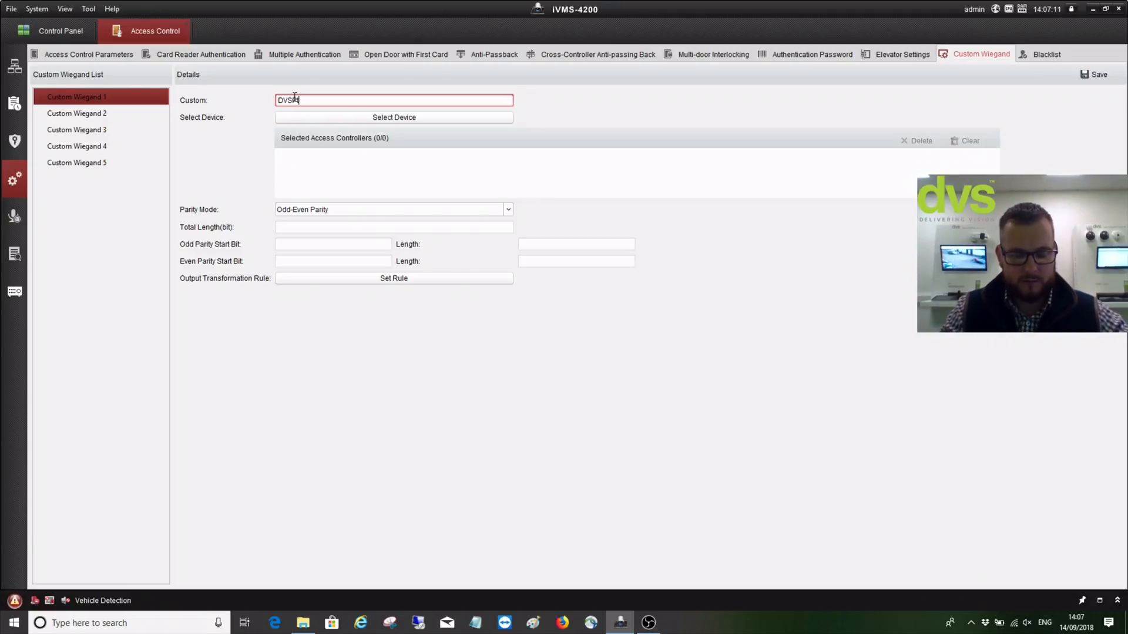
text(rotocol)
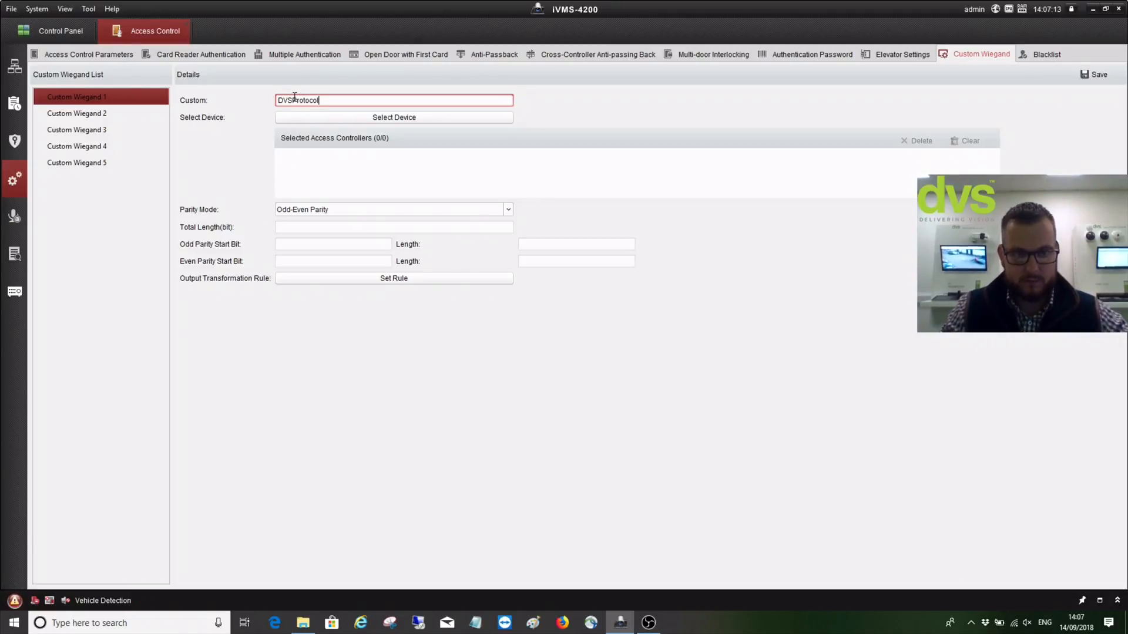
click(326, 122)
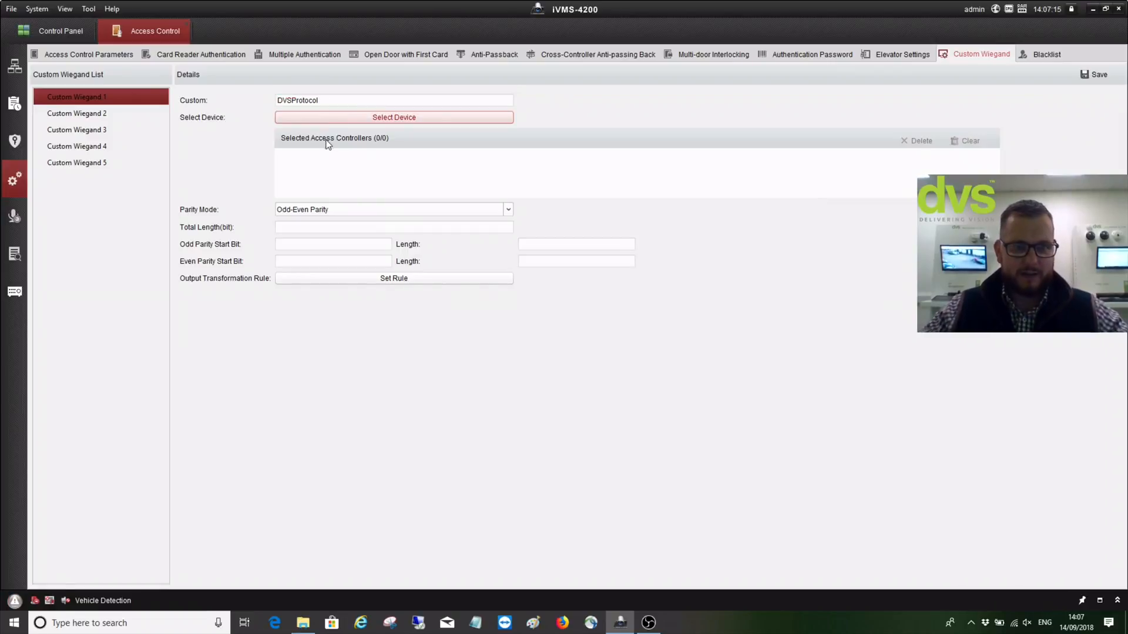
click(474, 221)
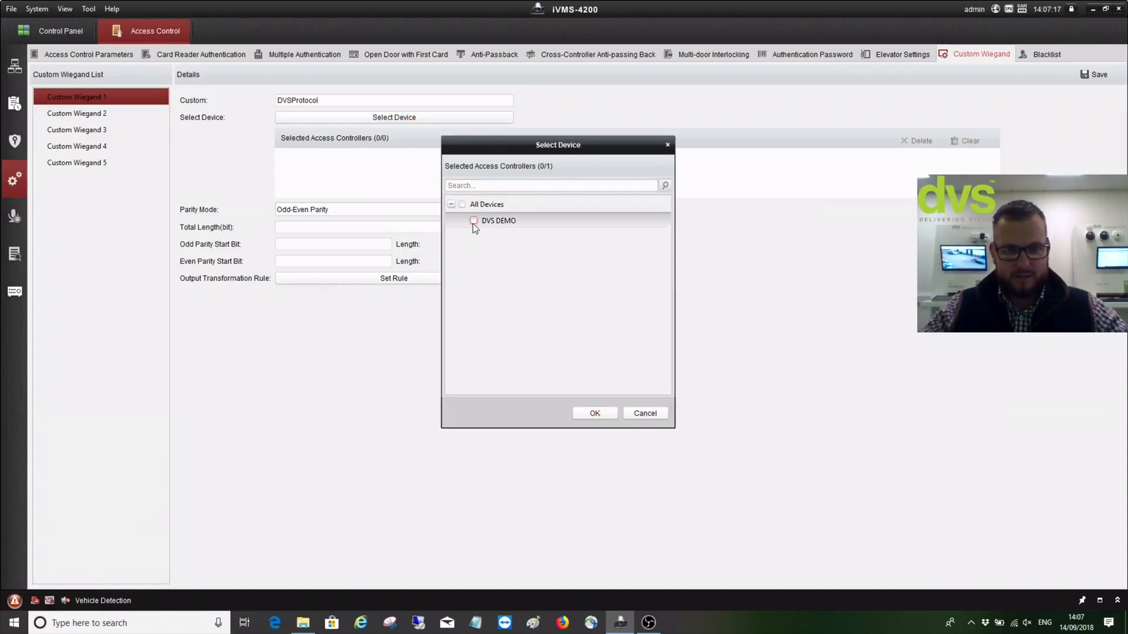
key(Return)
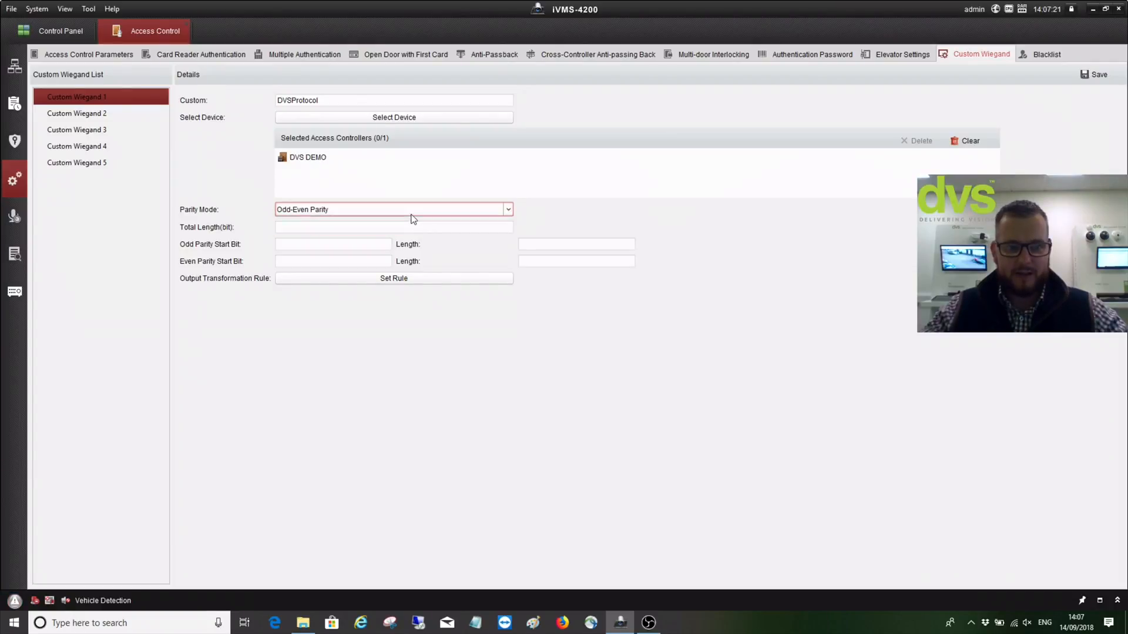
Set parity mode to None and total length to 26
click(411, 213)
click(385, 245)
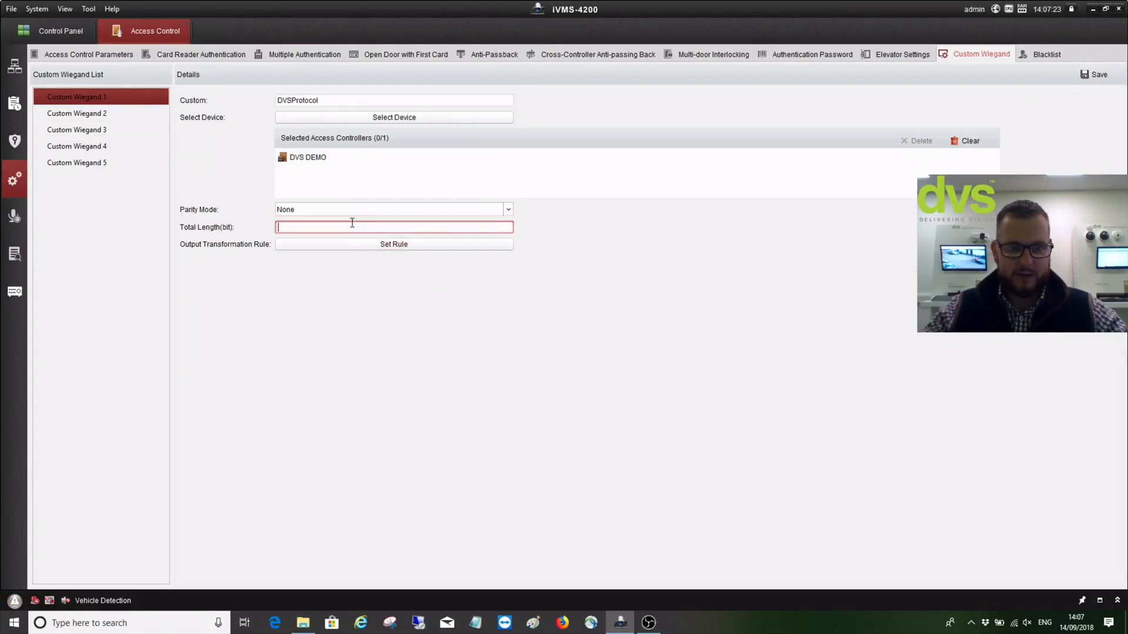
click(353, 224)
text(26)
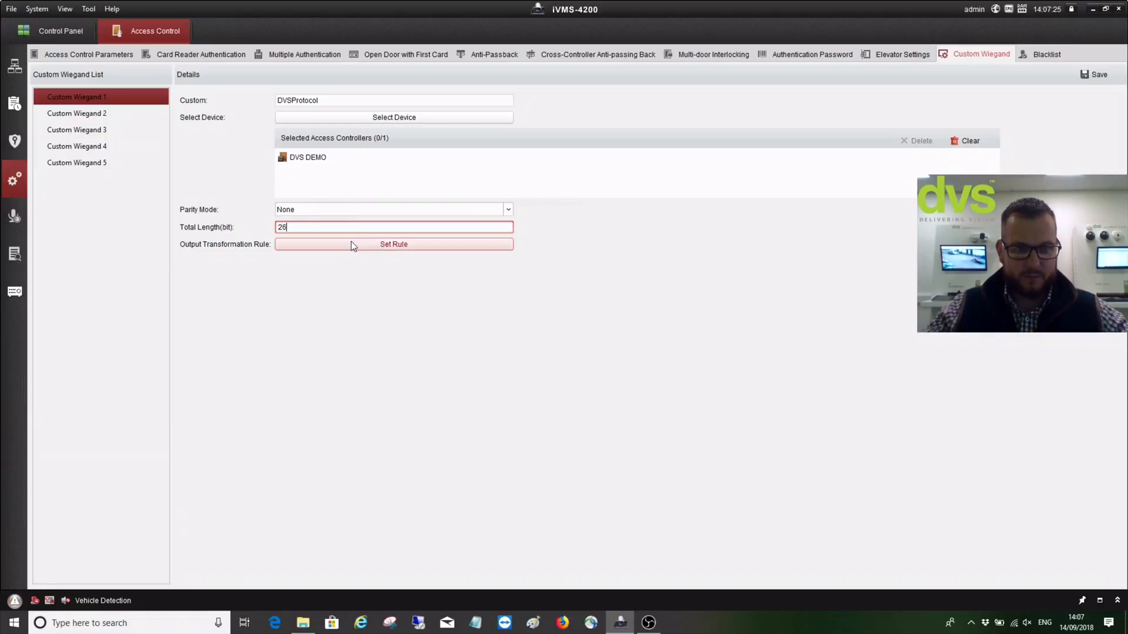
Add OEM, Site Code and Manufacturer Code as the output transformation rules
click(355, 245)
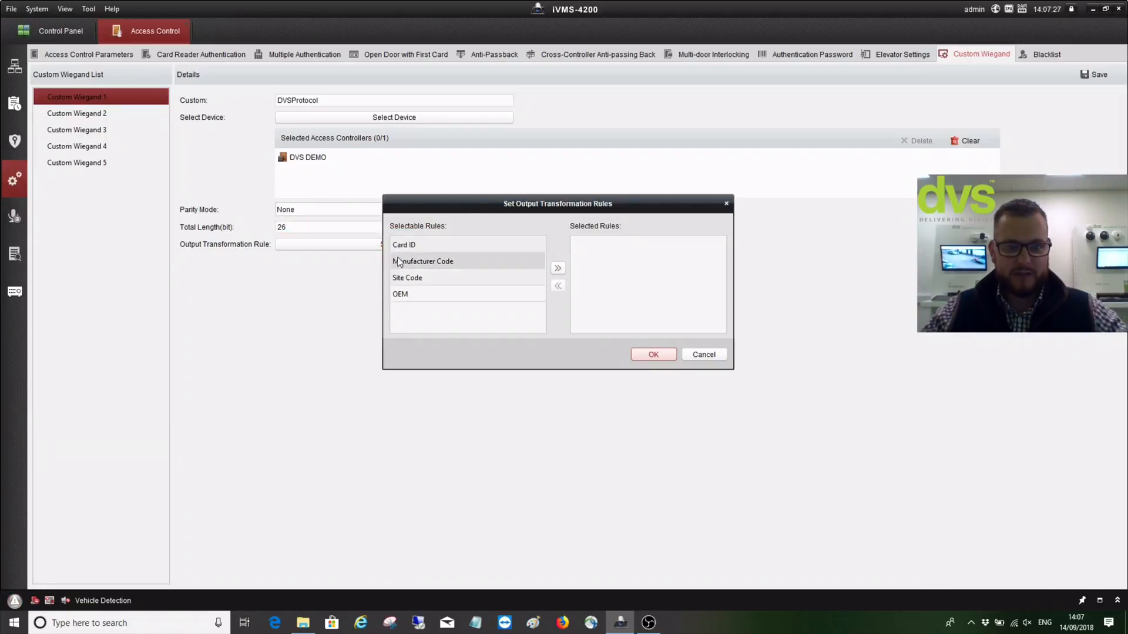
click(410, 296)
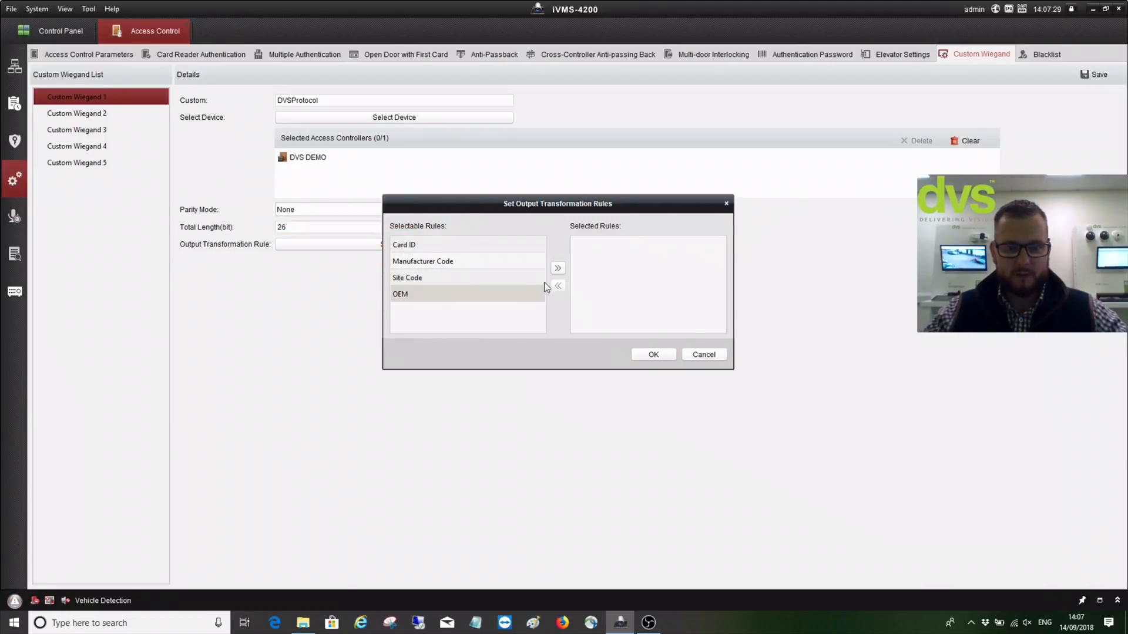
click(557, 269)
click(512, 278)
click(558, 270)
click(502, 261)
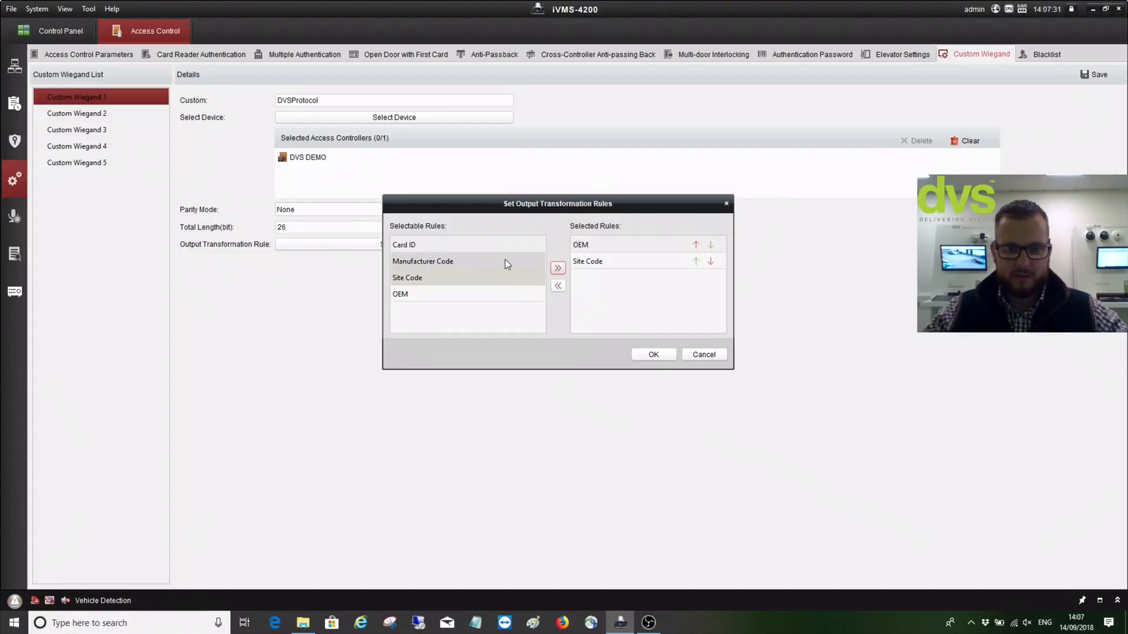
click(558, 269)
click(651, 355)
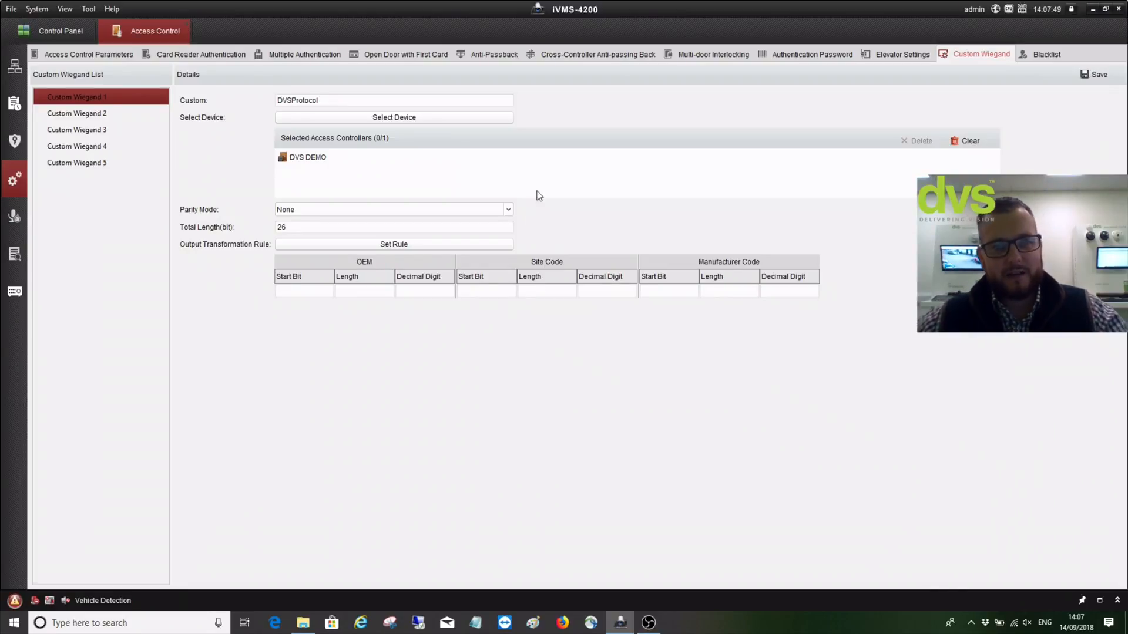
Pass through Blacklist and Access Control Parameters, returning to the Control Panel overview
click(1049, 58)
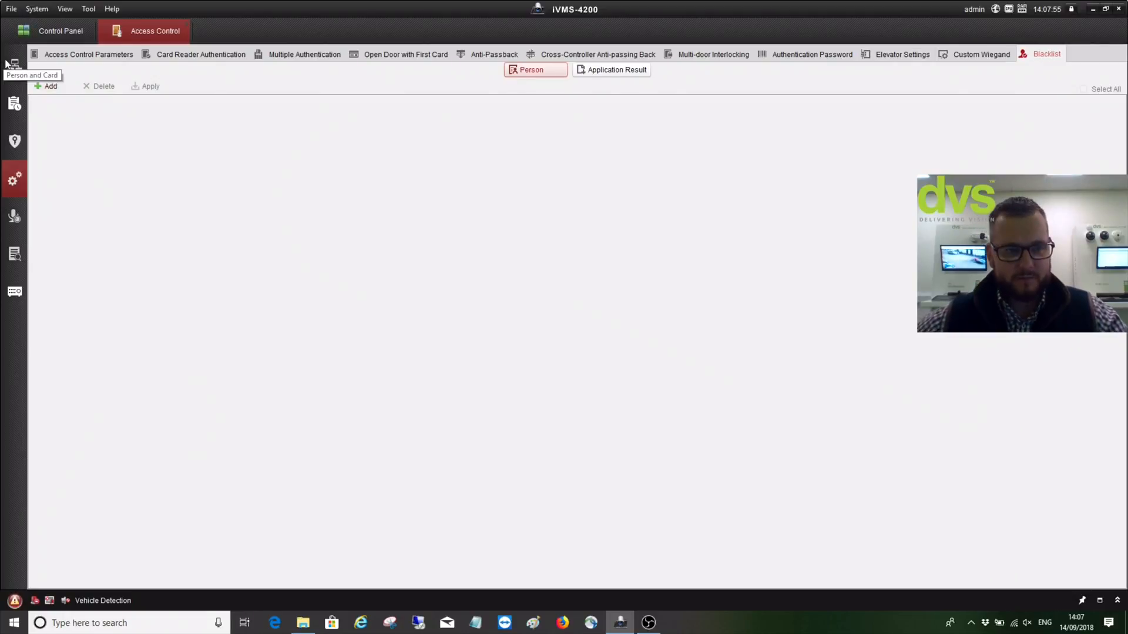
click(39, 54)
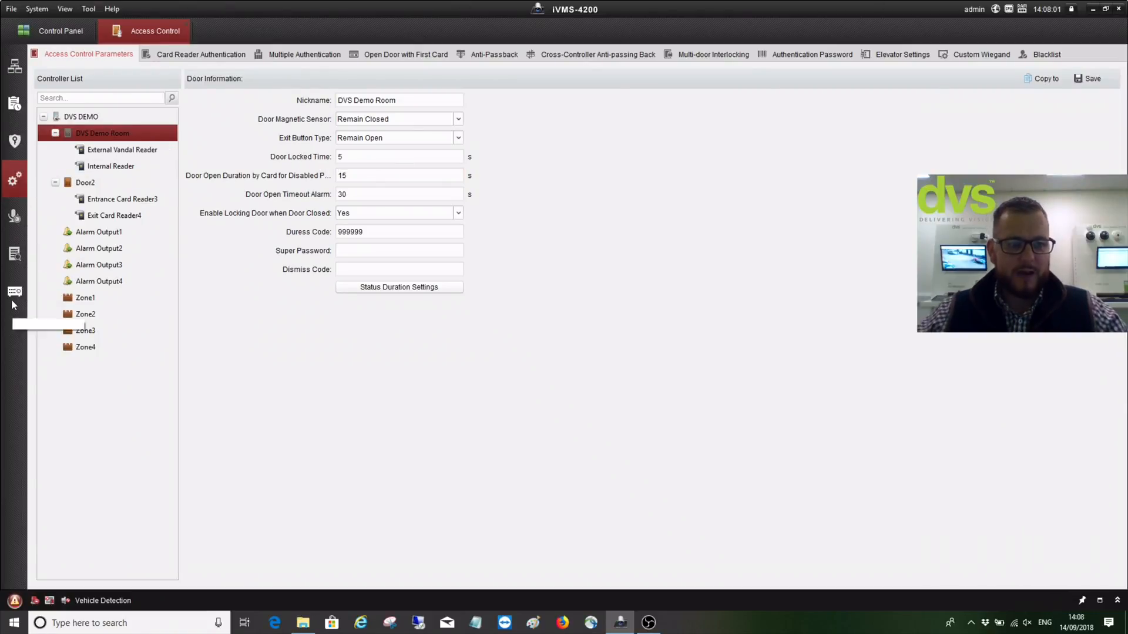
click(33, 35)
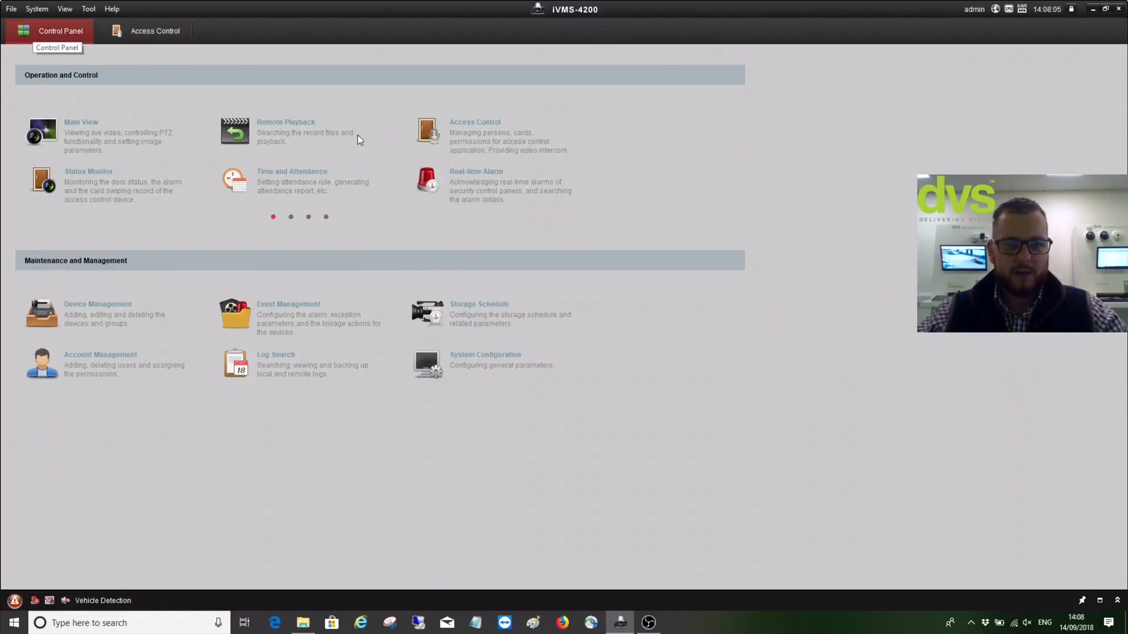
In Status Monitor, select the DVS Demo Room door of DVS DEMO and view card swiping records
click(125, 182)
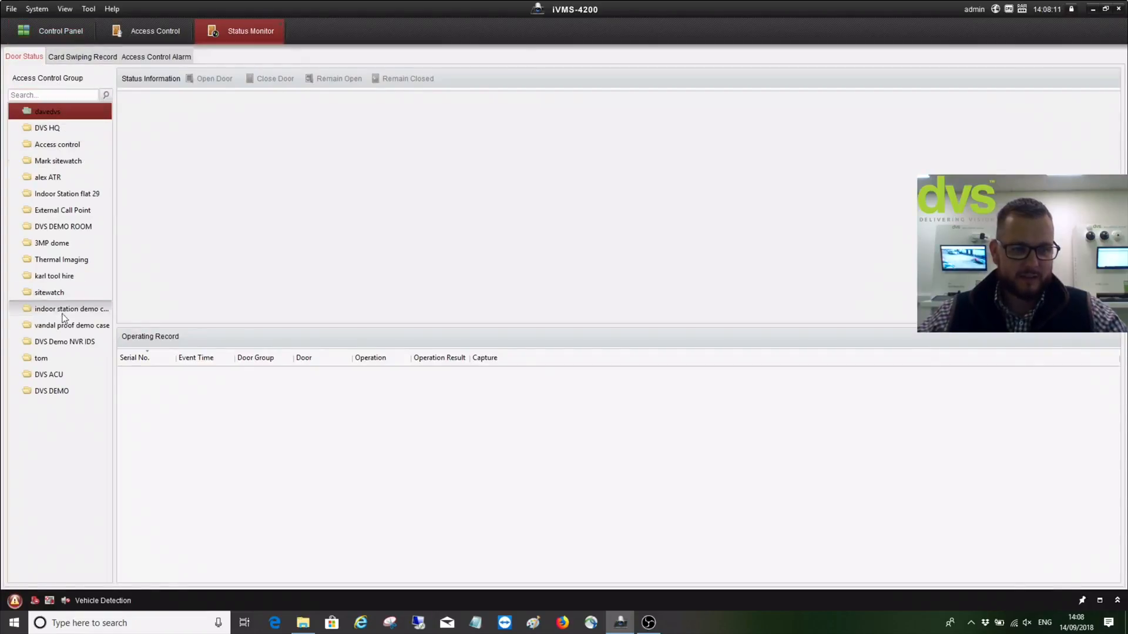
click(48, 392)
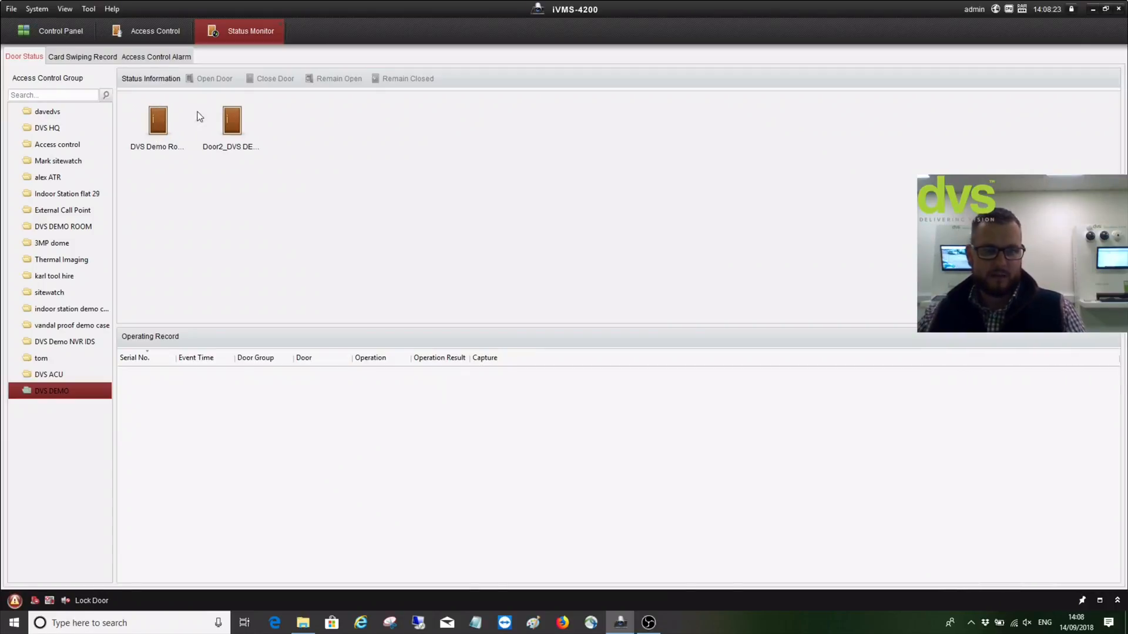
click(142, 130)
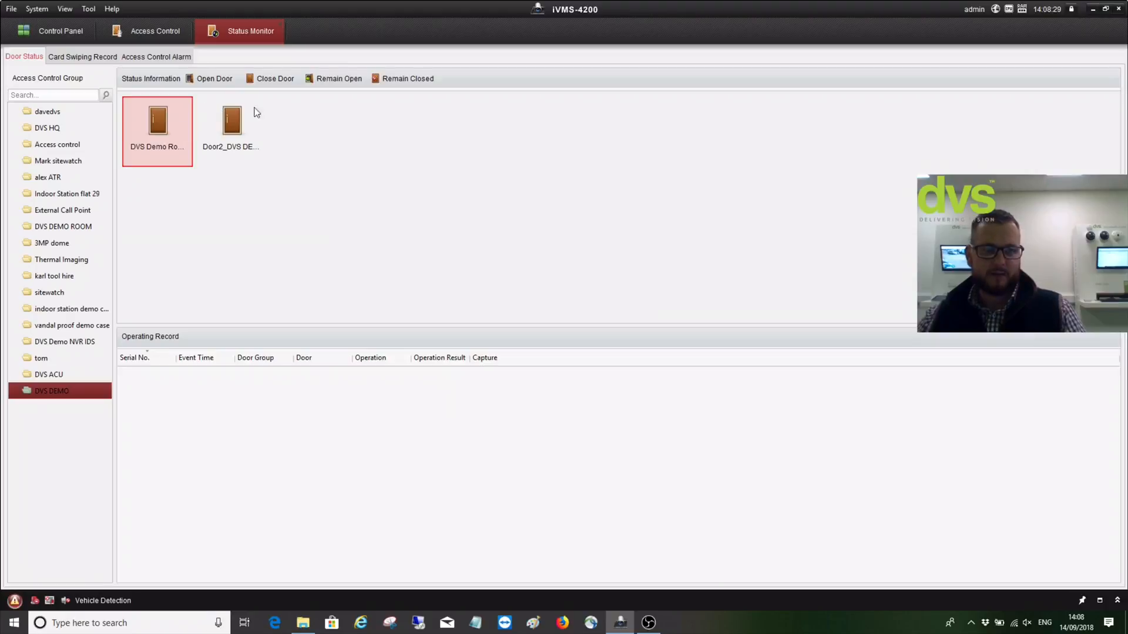
click(99, 59)
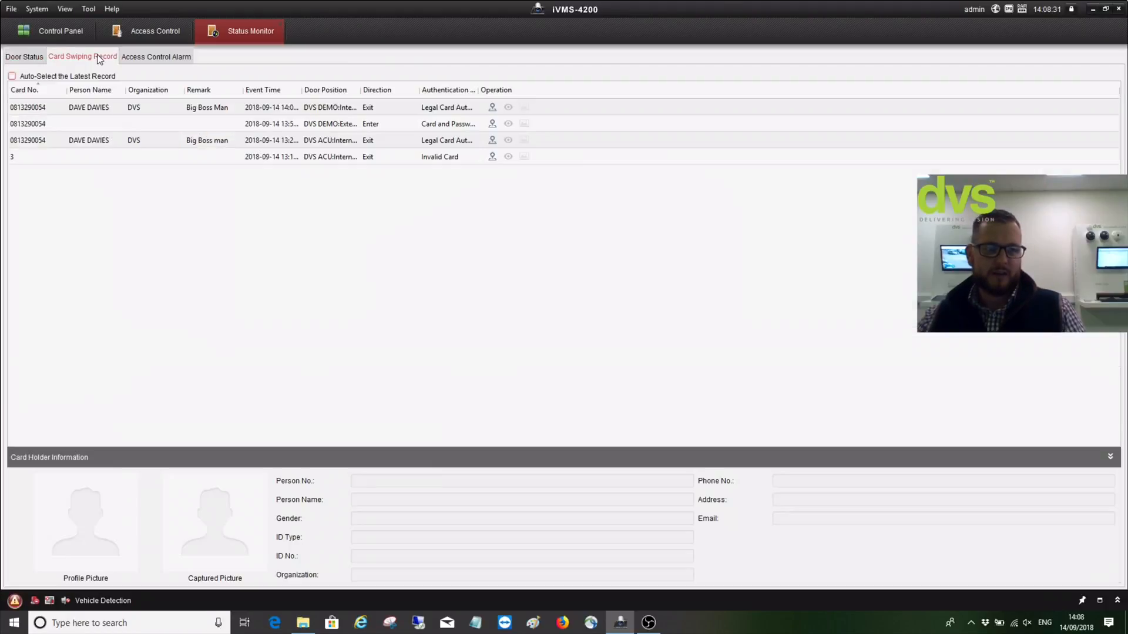
Enable Auto-Select the Latest Record, widen Authentication Result, and inspect the passed card-and-password swipe
click(12, 77)
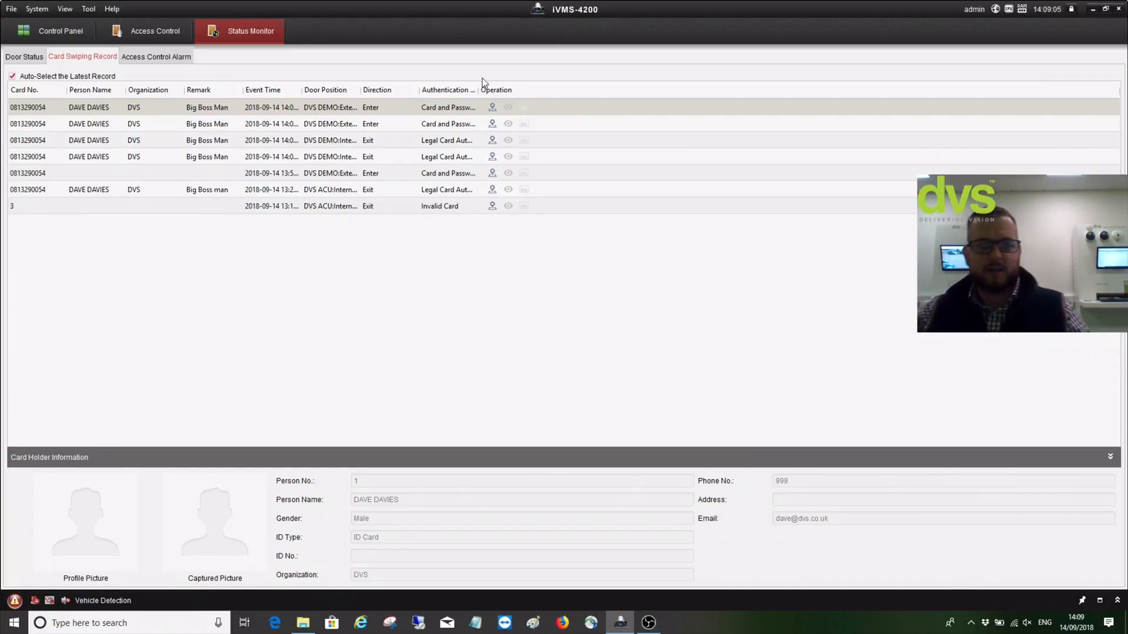
drag(477, 89, 570, 89)
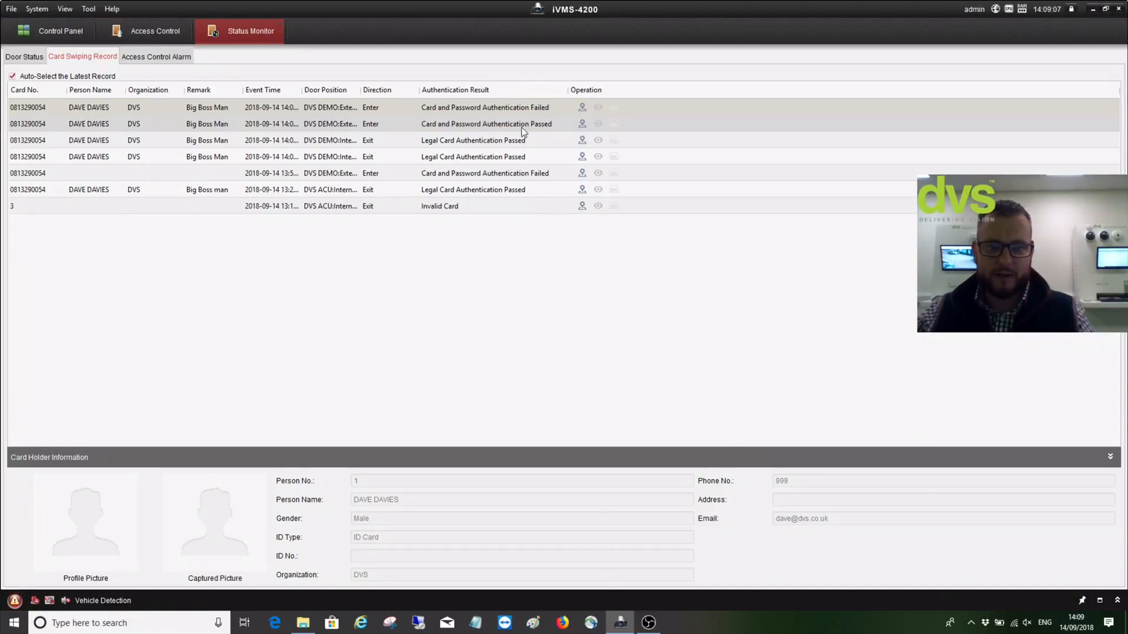
click(522, 130)
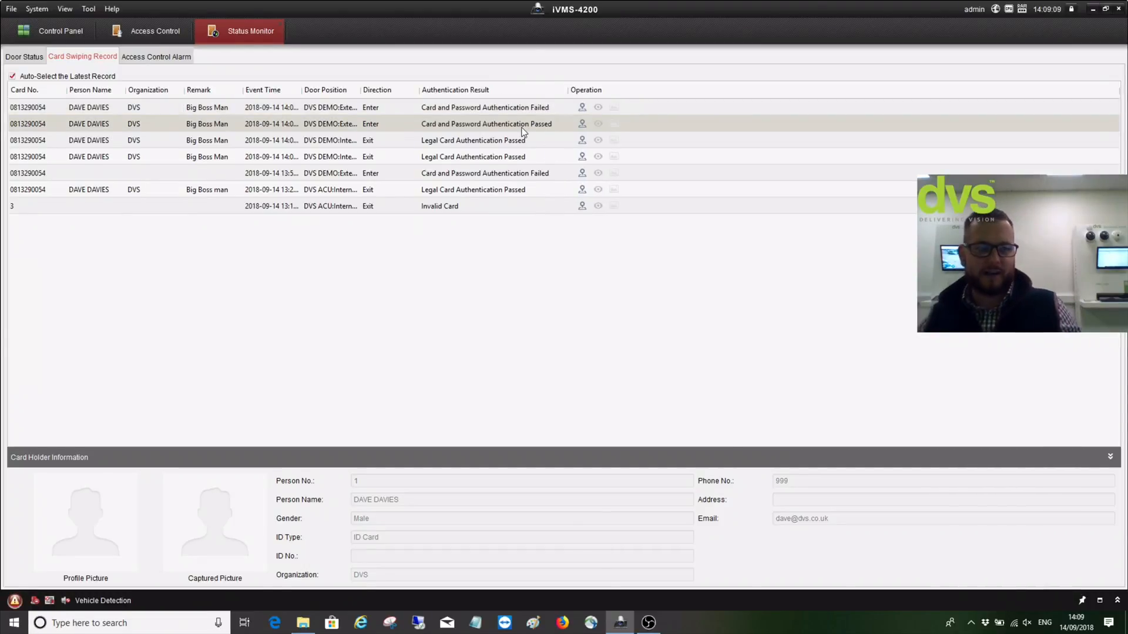
click(187, 61)
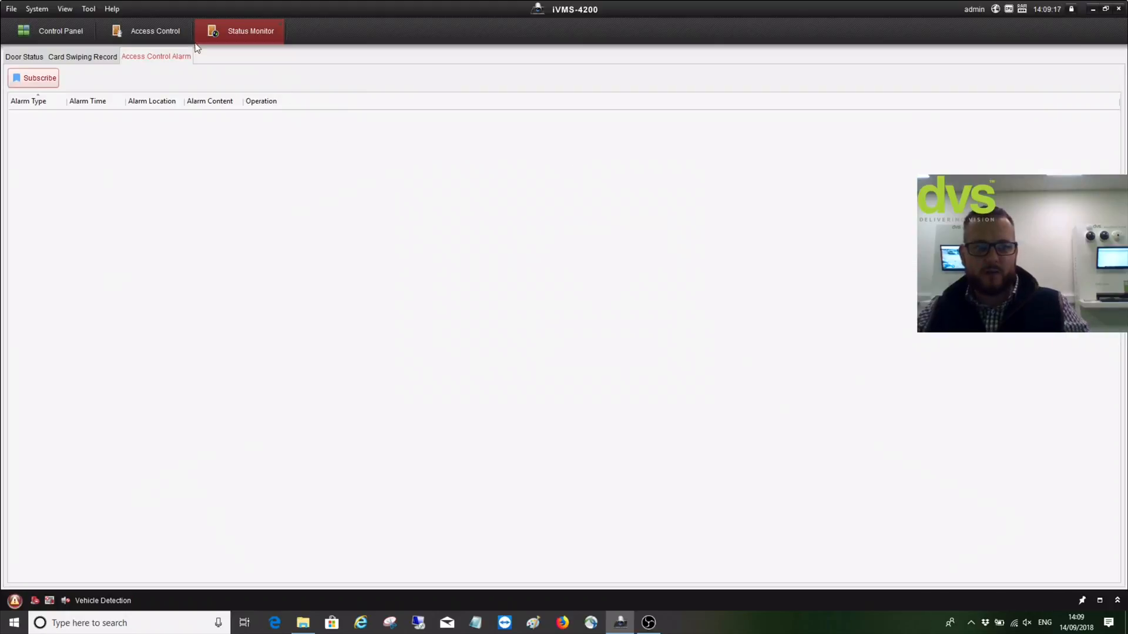
Open E-map from the Control Panel's second page and expand the DVS DEMO group
click(77, 29)
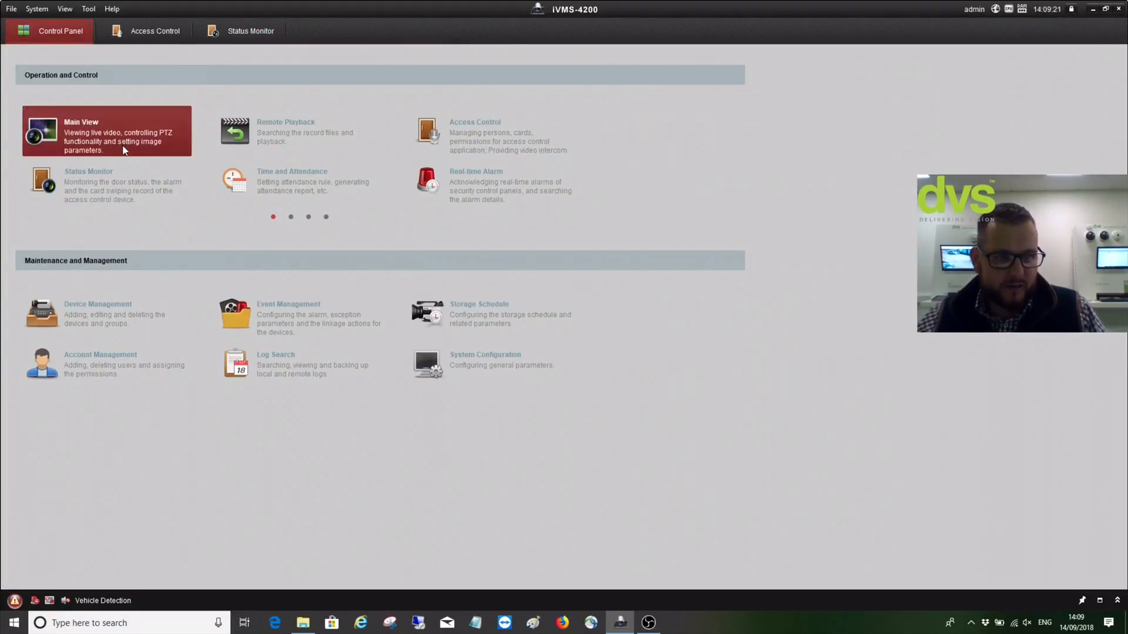
click(290, 216)
click(432, 144)
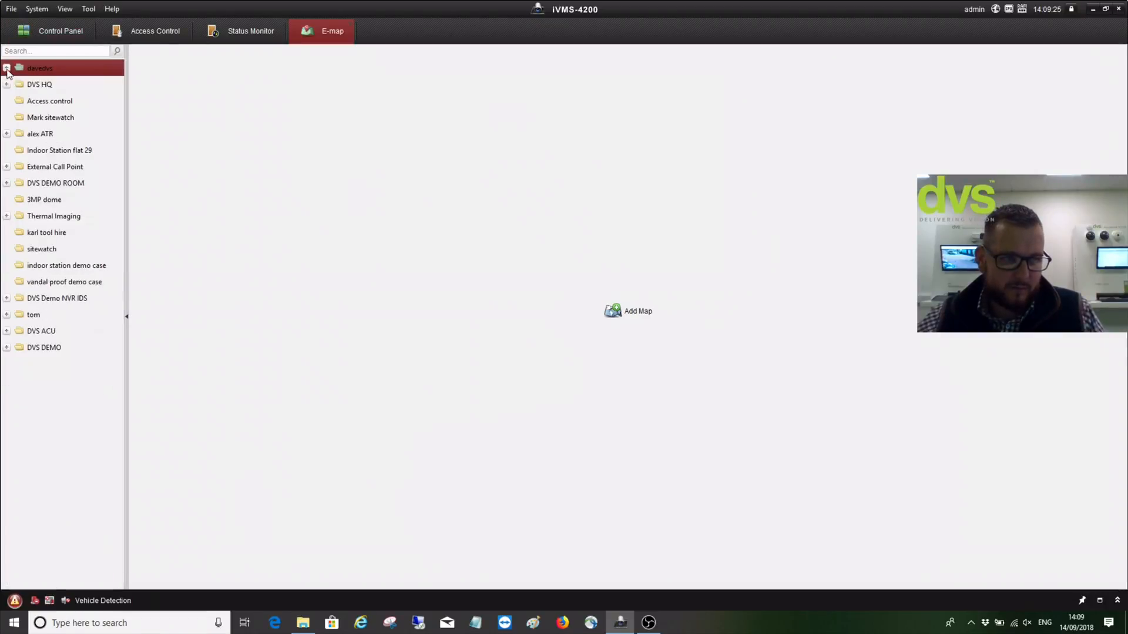
double_click(41, 348)
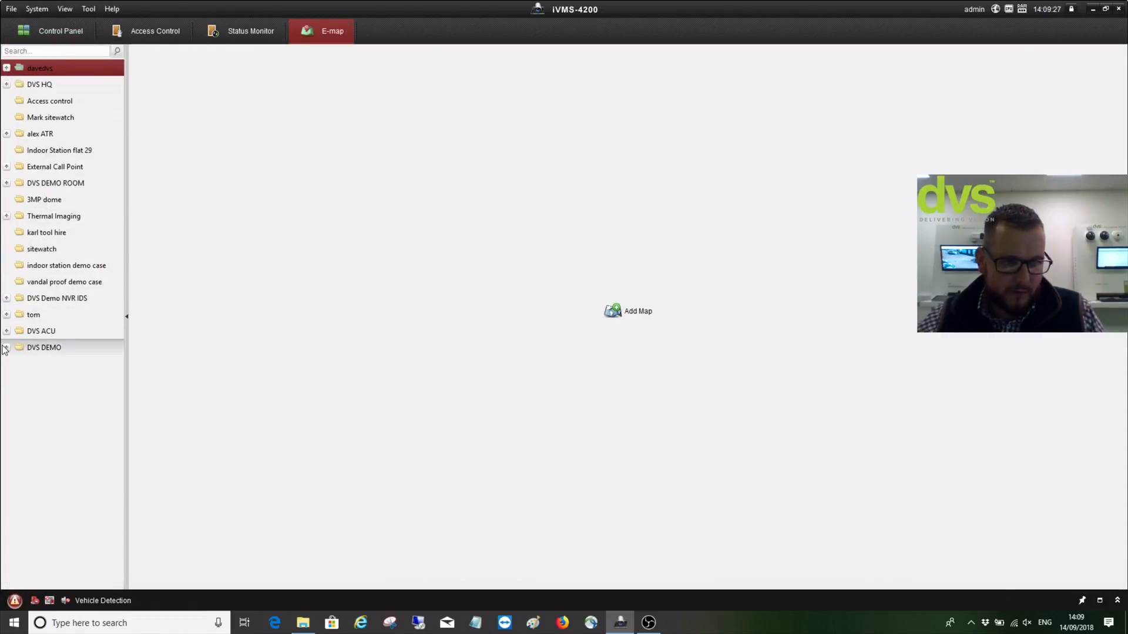
scroll(43, 357, down, 1)
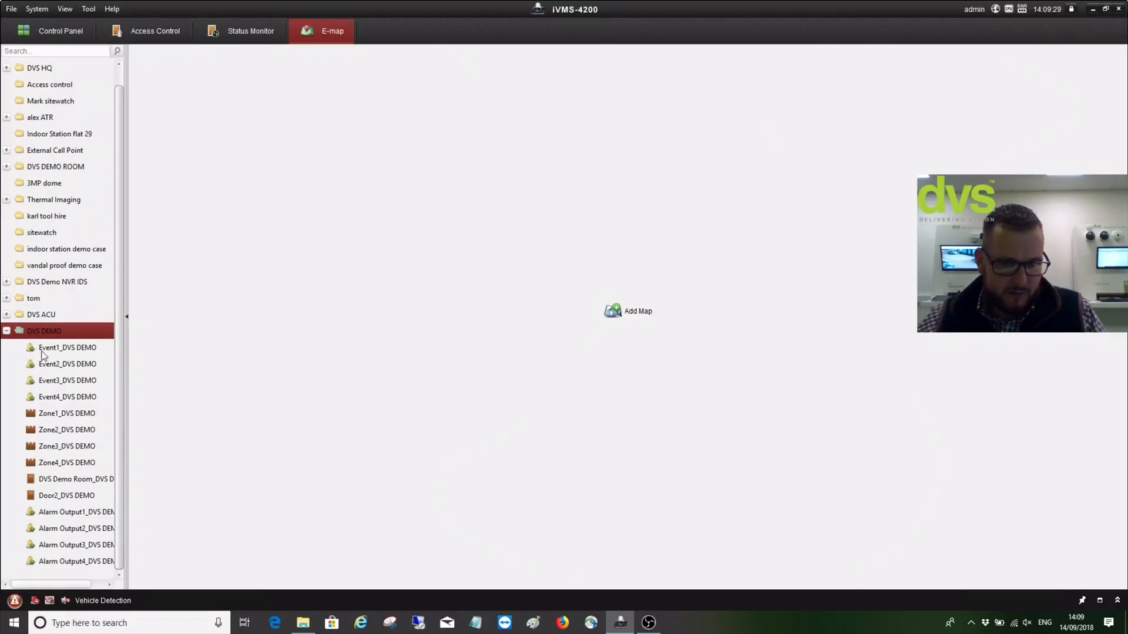
Create an e-map named 'DVS' under DVS DEMO using the portrait photo from My Pictures
click(596, 321)
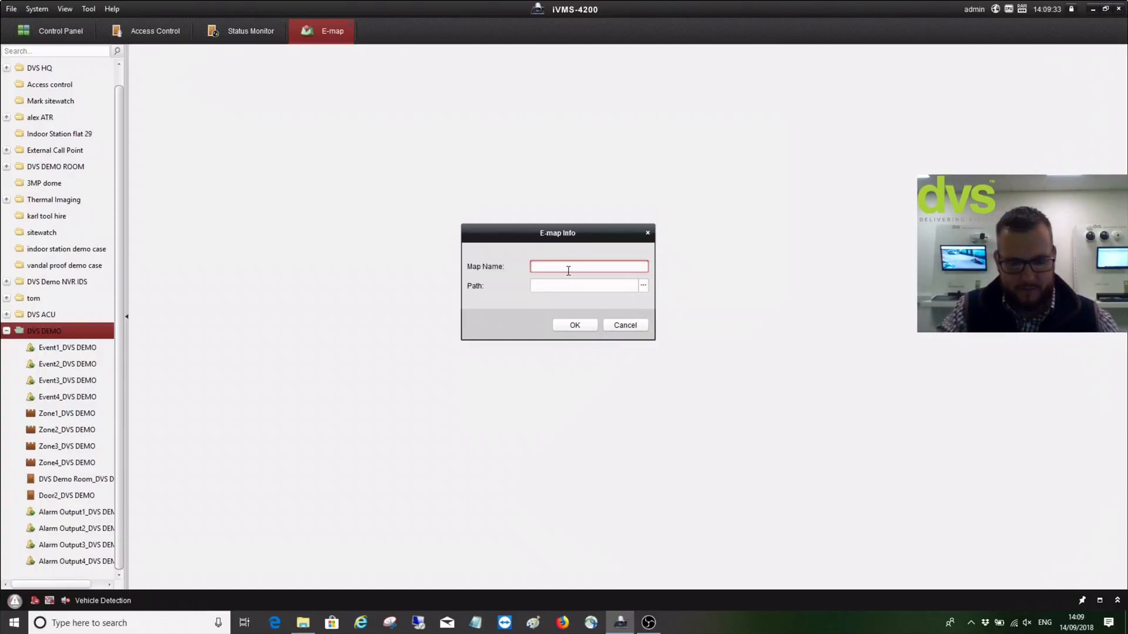
text(DVS)
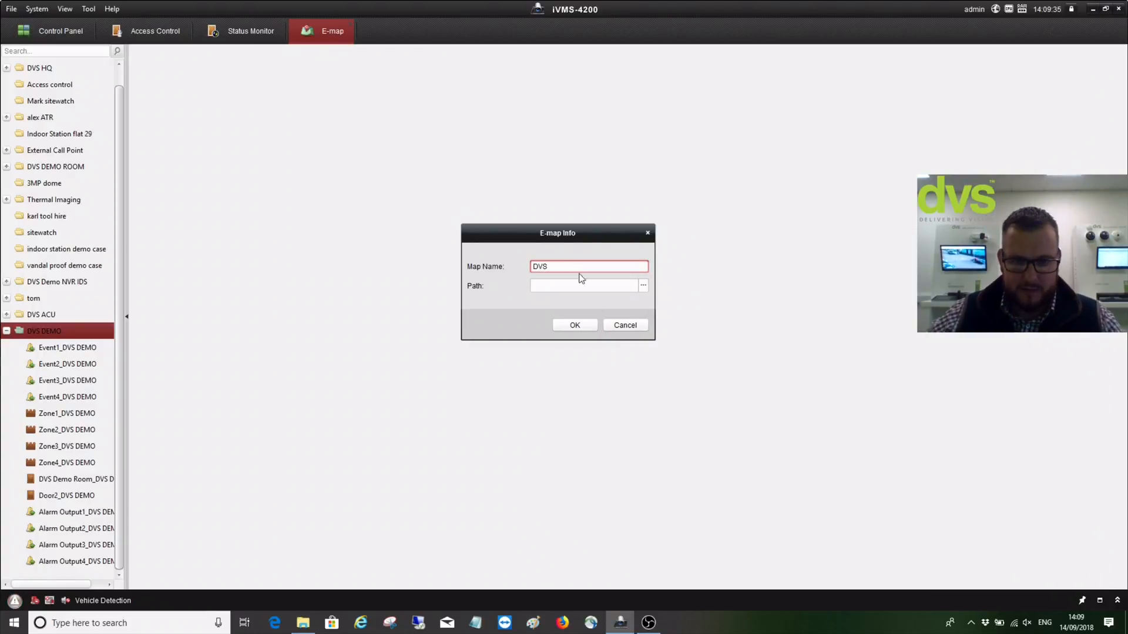
click(642, 287)
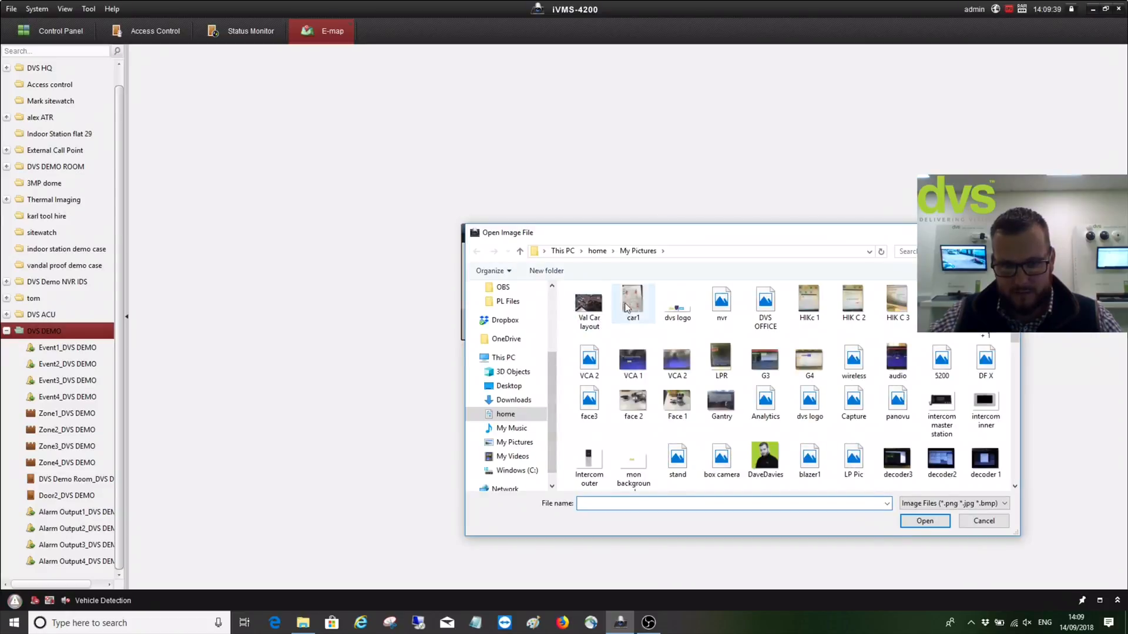
click(761, 459)
click(924, 522)
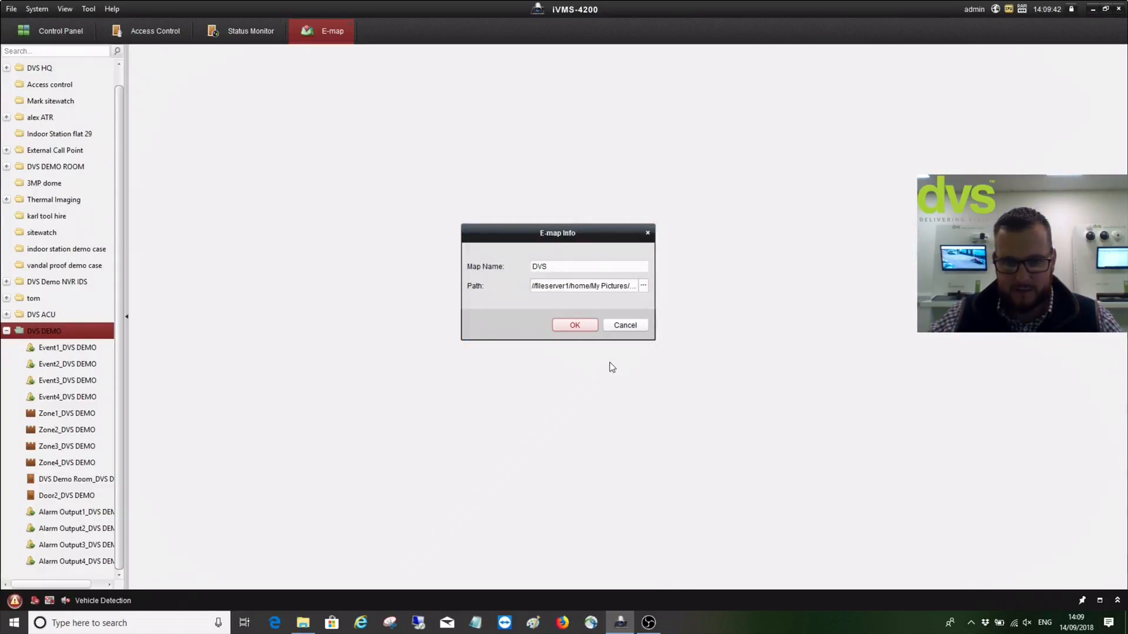
key(Return)
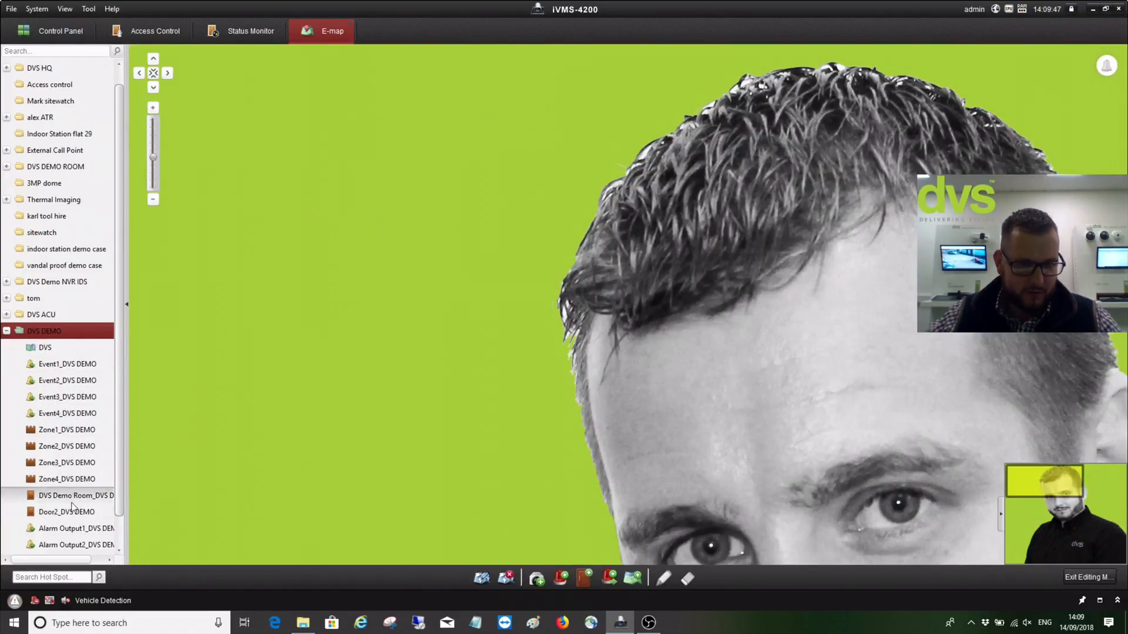
Place the DVS Demo Room door, Door2, Zone1 and Event1 as hotspots on the DVS map
drag(71, 498, 494, 365)
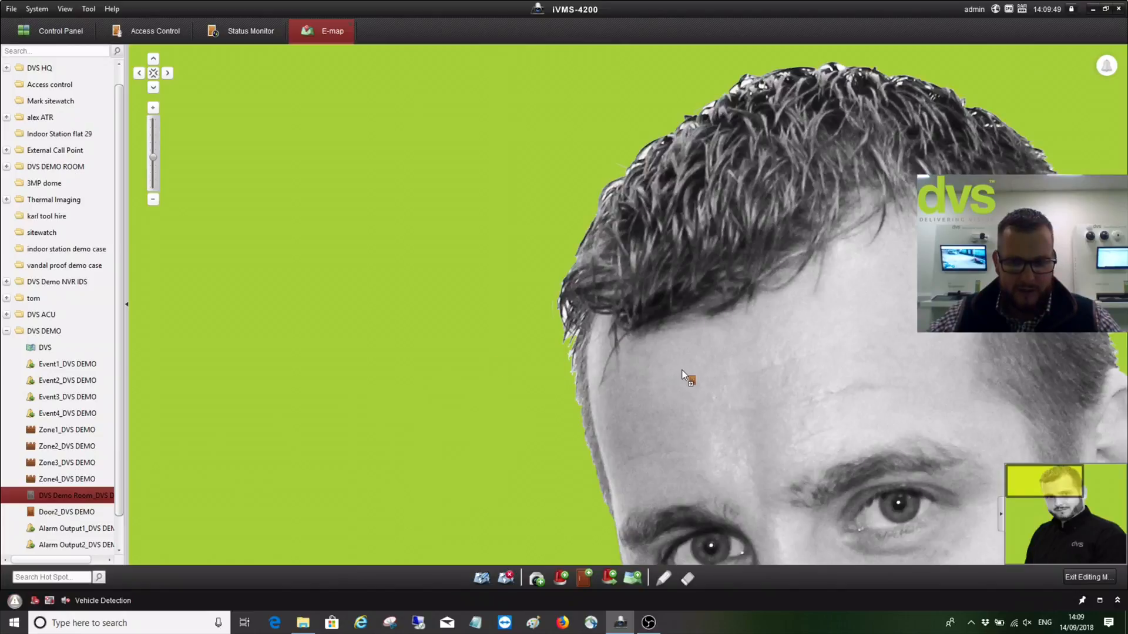
drag(699, 383, 692, 378)
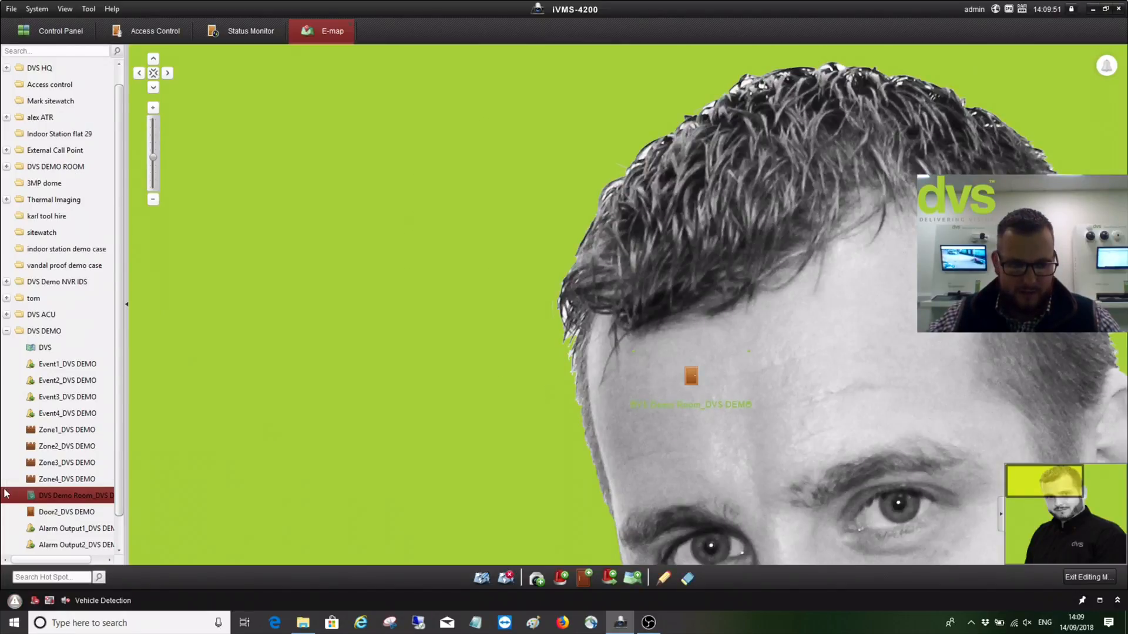
drag(42, 511, 819, 377)
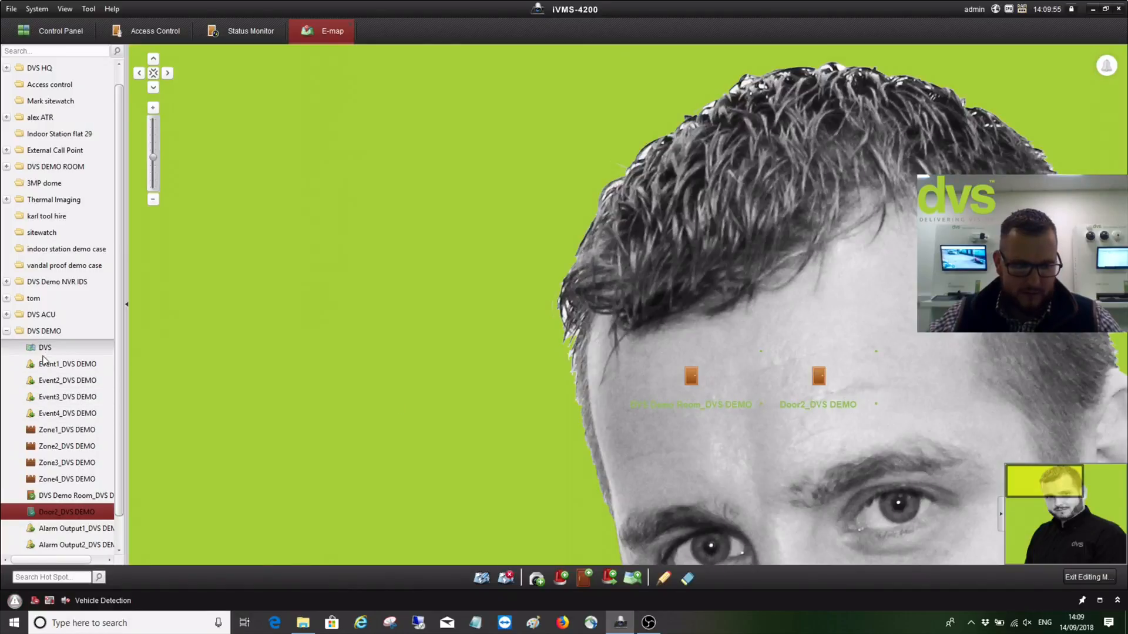
scroll(60, 477, down, 1)
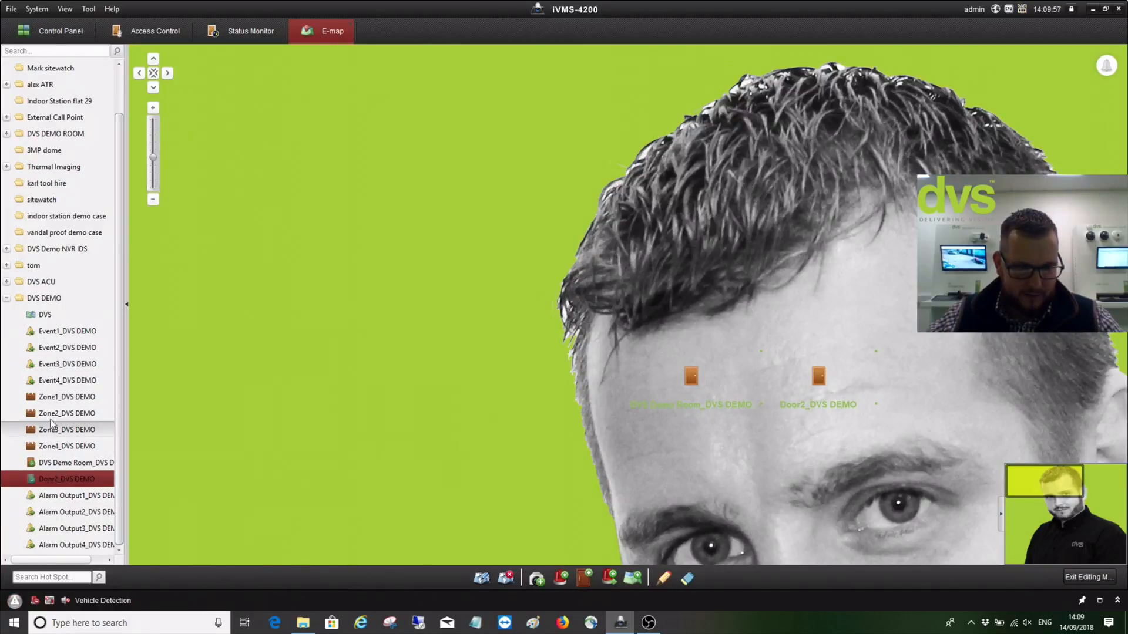
drag(62, 397, 674, 299)
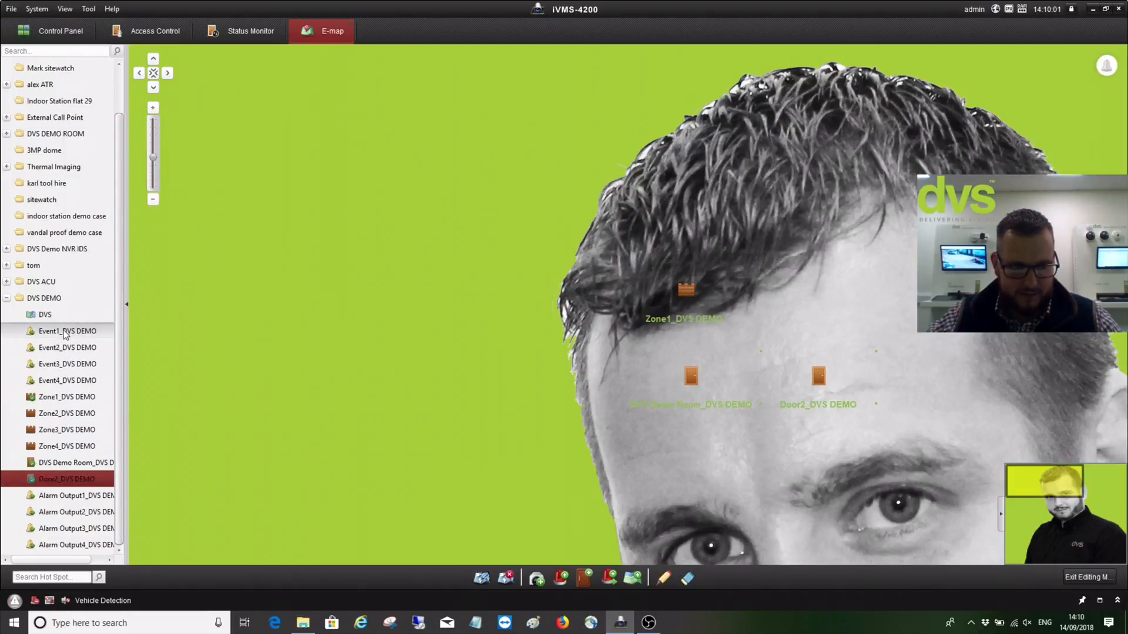
drag(65, 332, 767, 270)
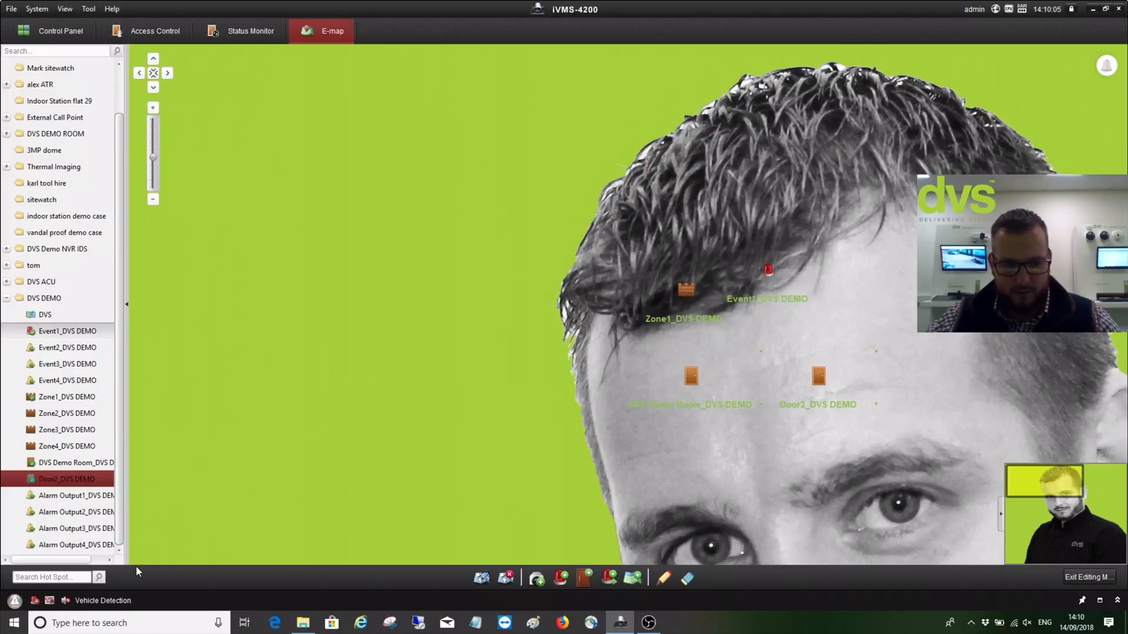
Exit map editing mode and return to the Door Status monitoring view
click(1086, 577)
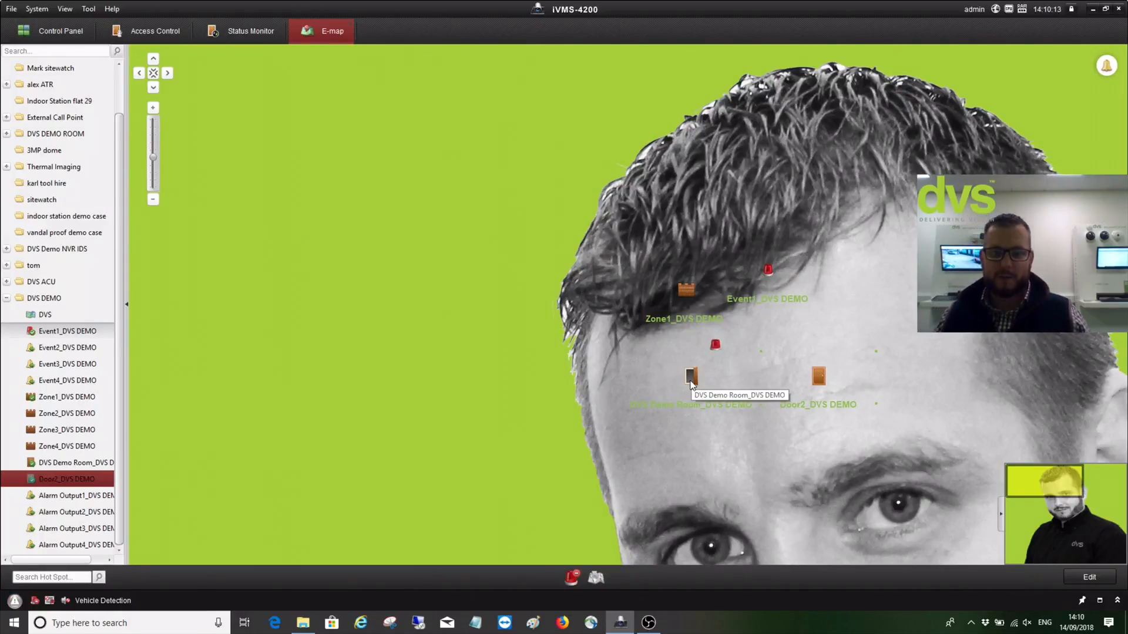
scroll(691, 383, up, 1)
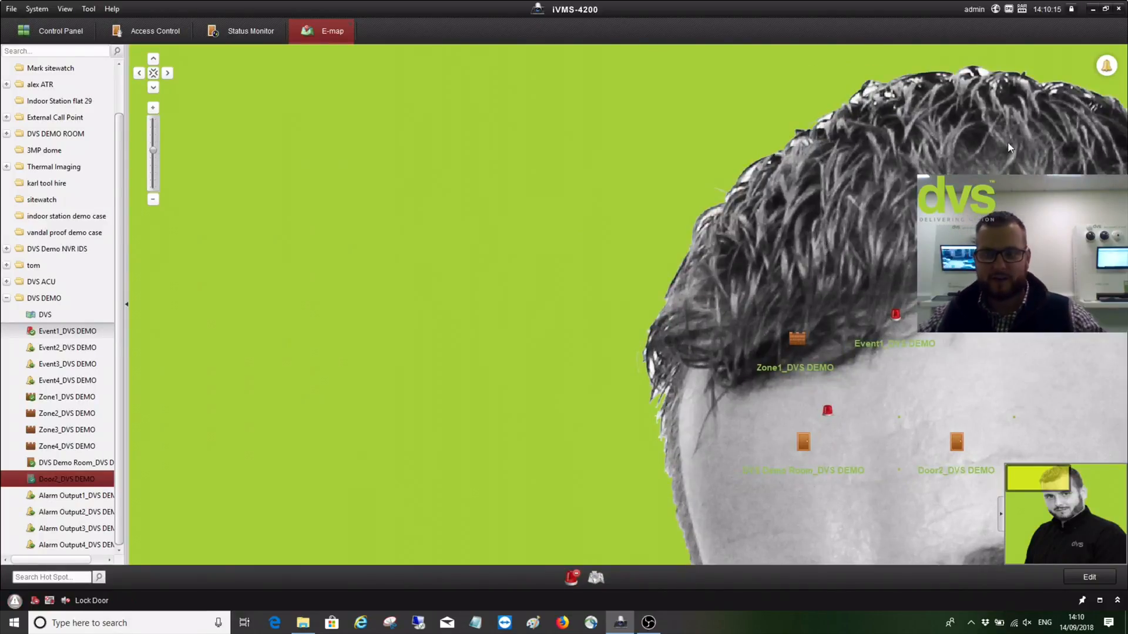
click(350, 22)
Go from Door Status to the Access Control Event search page
click(40, 57)
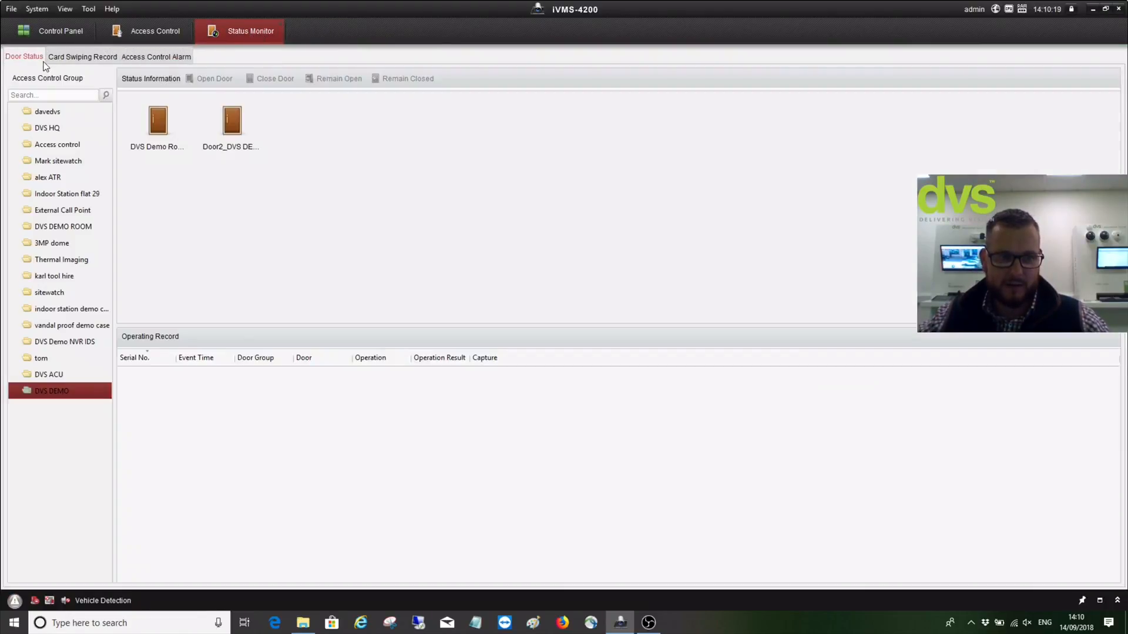
click(70, 33)
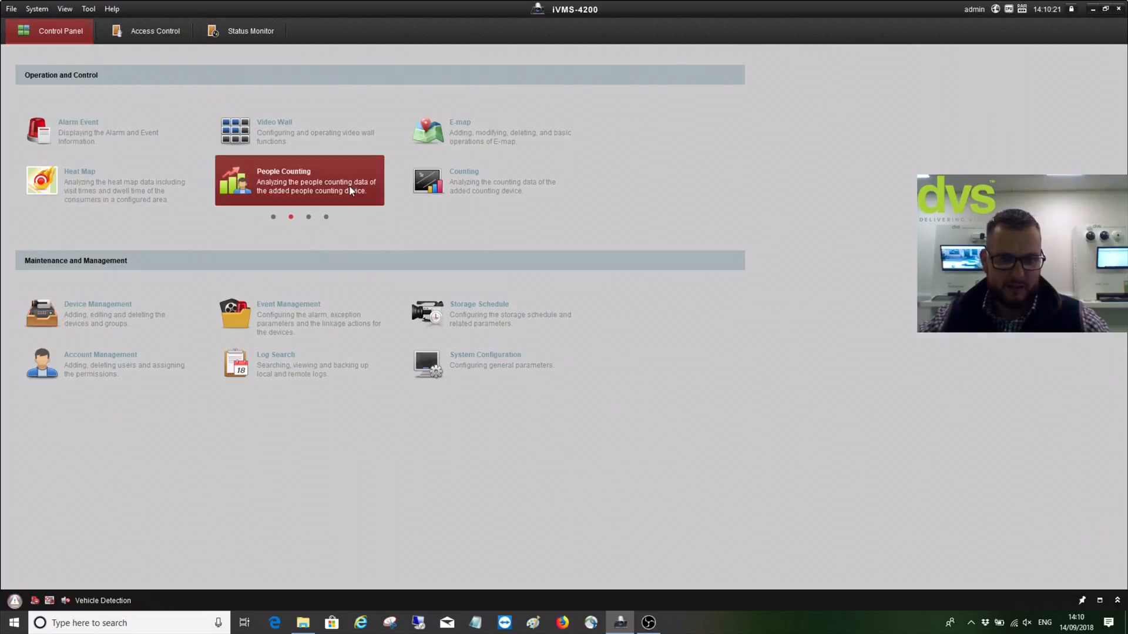
click(274, 217)
click(464, 126)
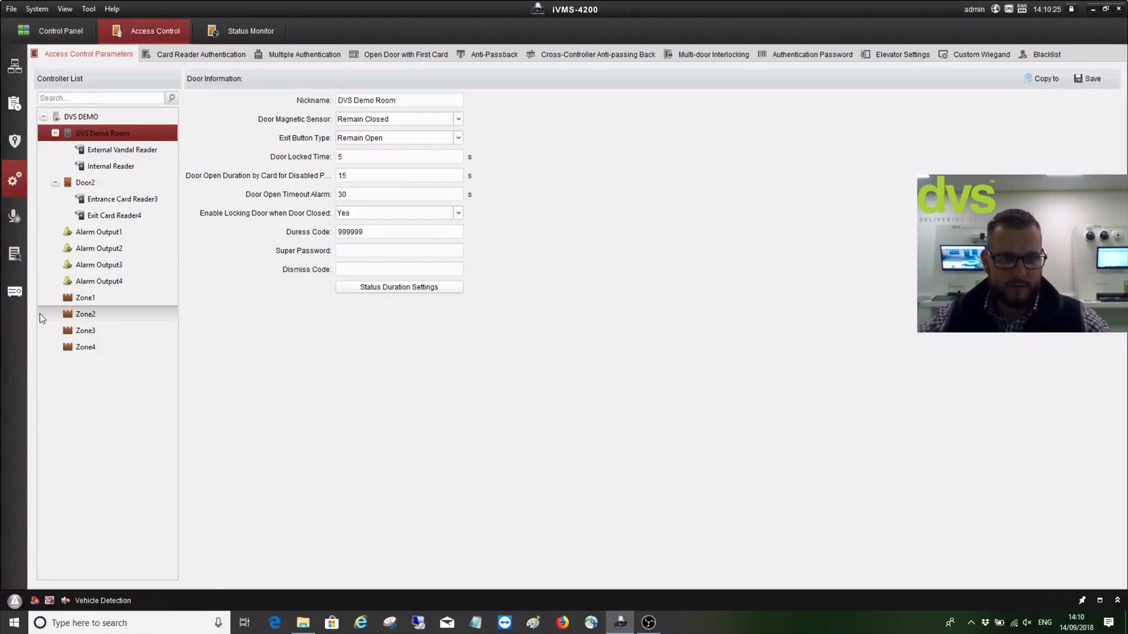
click(14, 253)
Search the 2018-09-14 events, check a card event's details, and save the results as csv on the Desktop
click(925, 126)
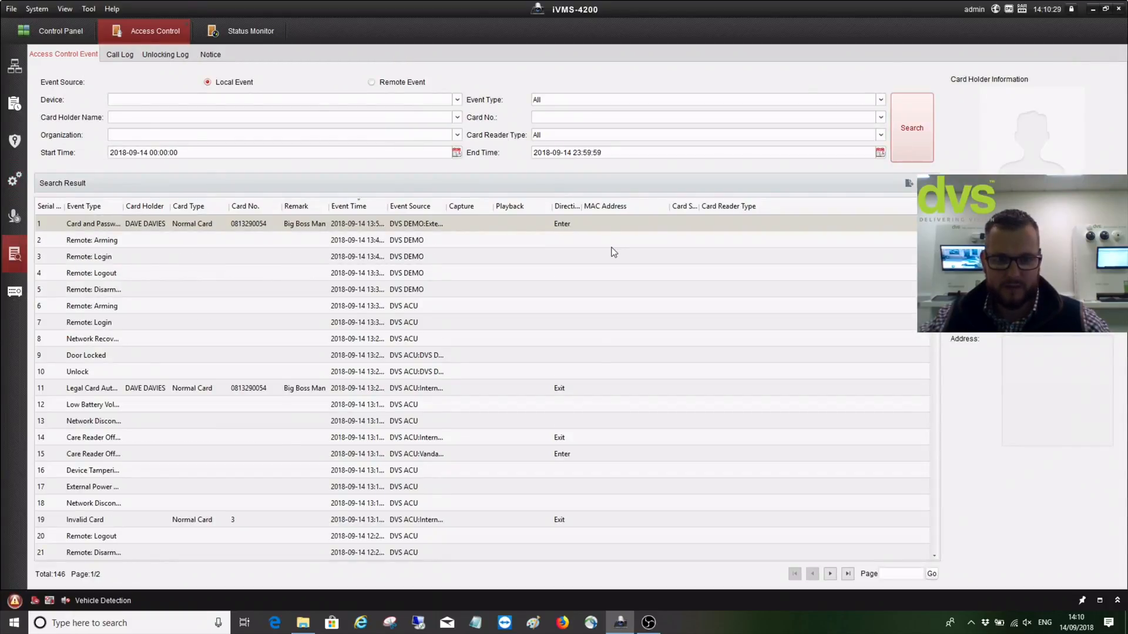
click(420, 258)
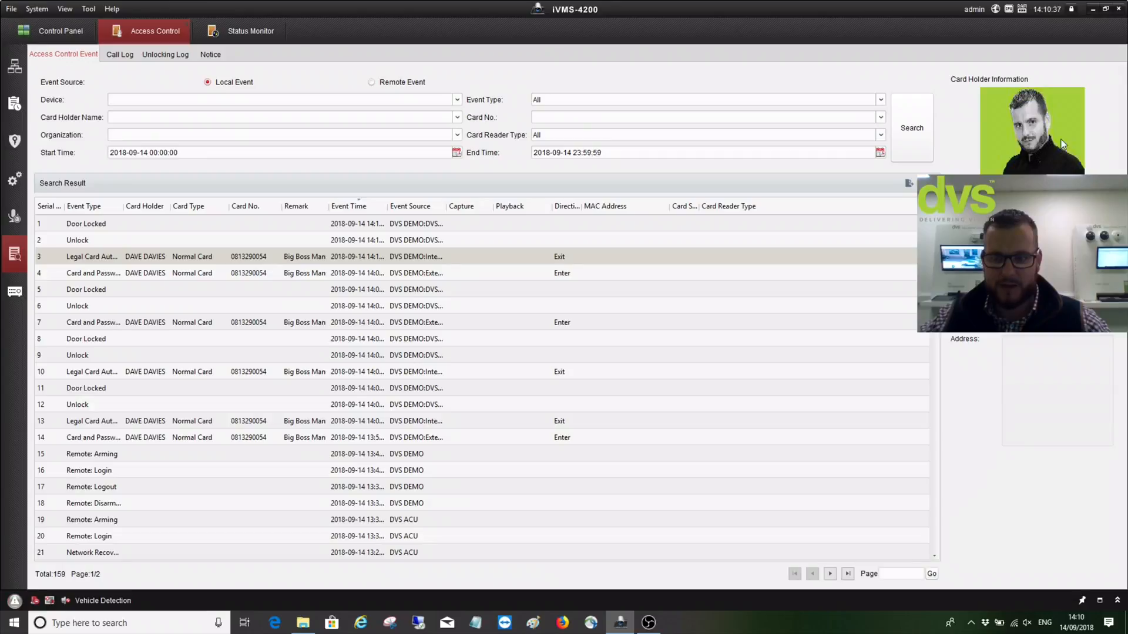
click(909, 183)
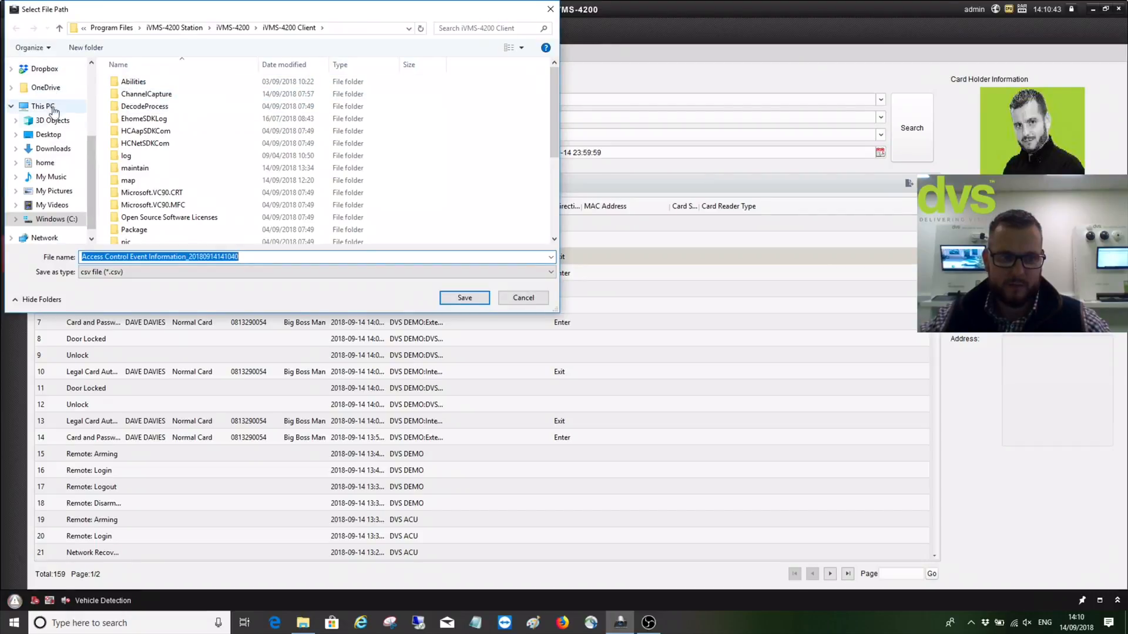
click(48, 134)
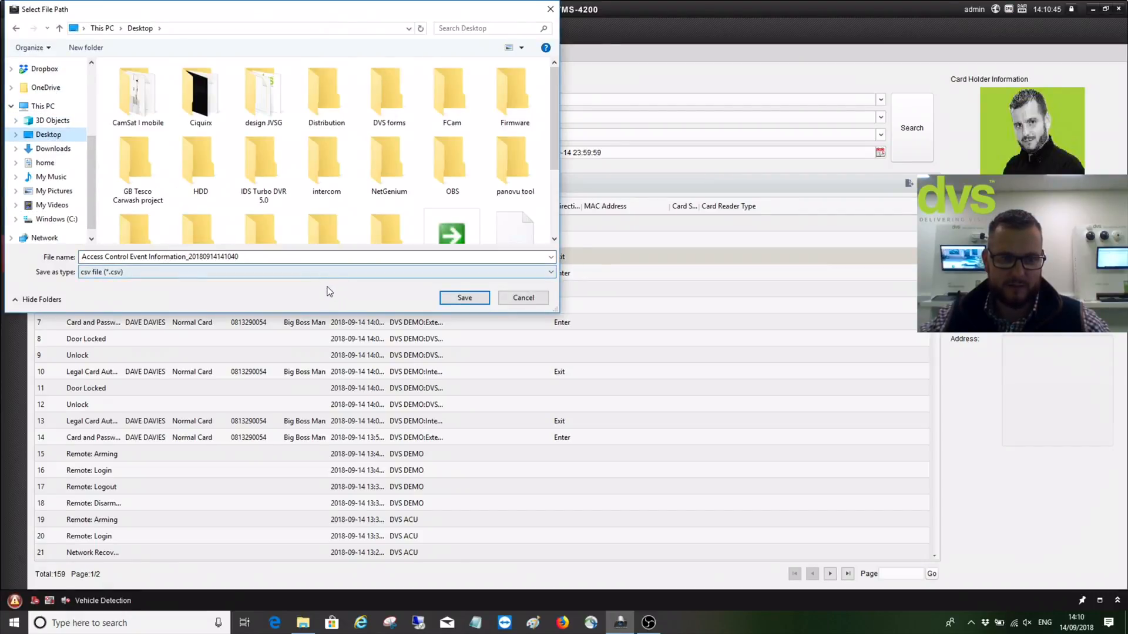
click(465, 297)
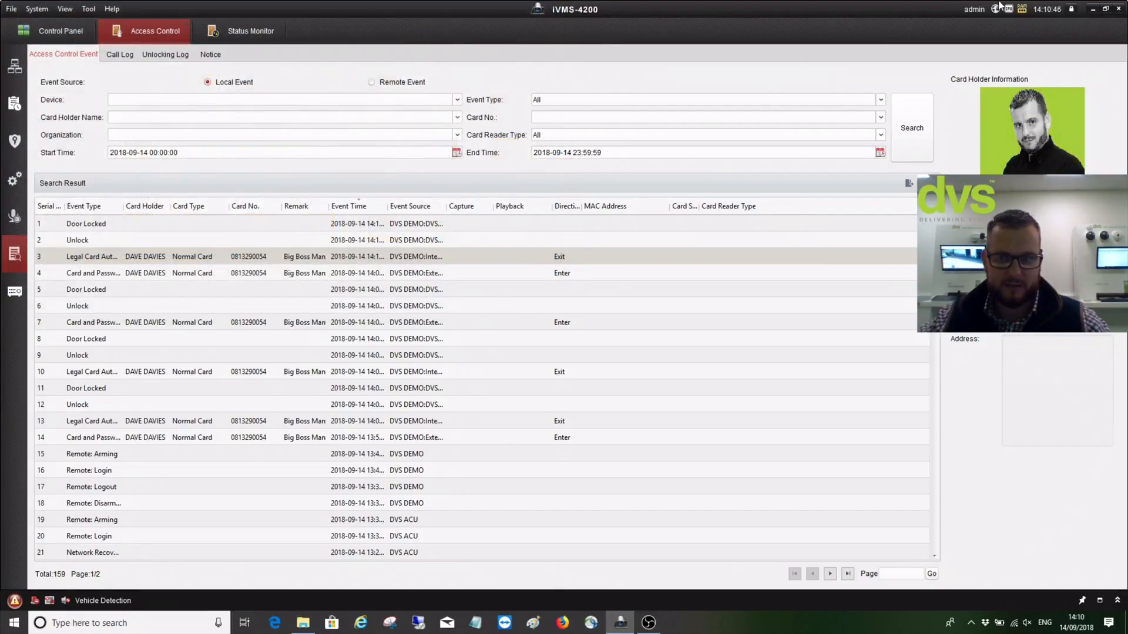